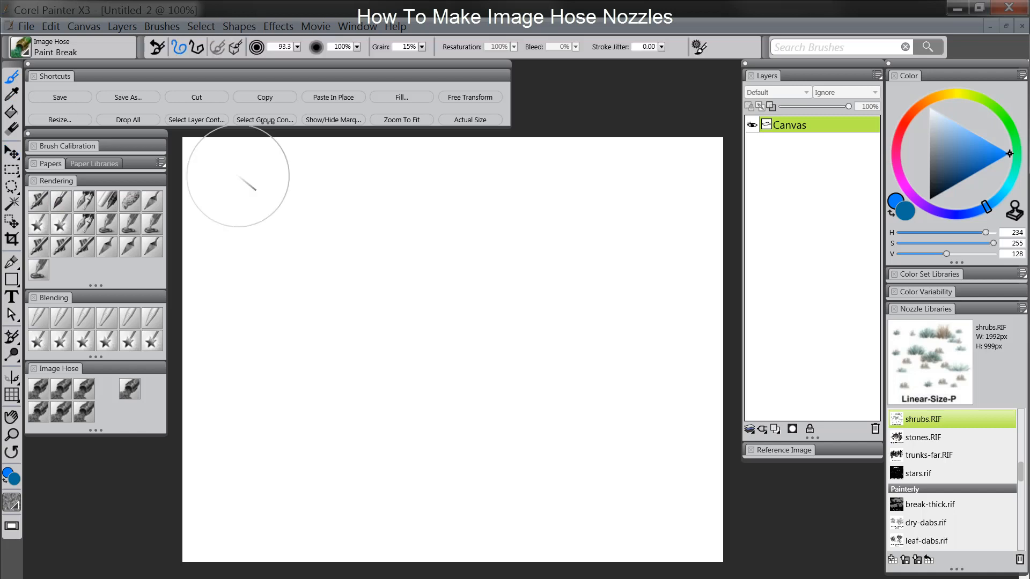
Spray test shrubs across the canvas with the Linear-Size-P Image Hose and the shrubs.RIF nozzle, including a dense cluster near the bottom
click(254, 233)
key(ctrl+z)
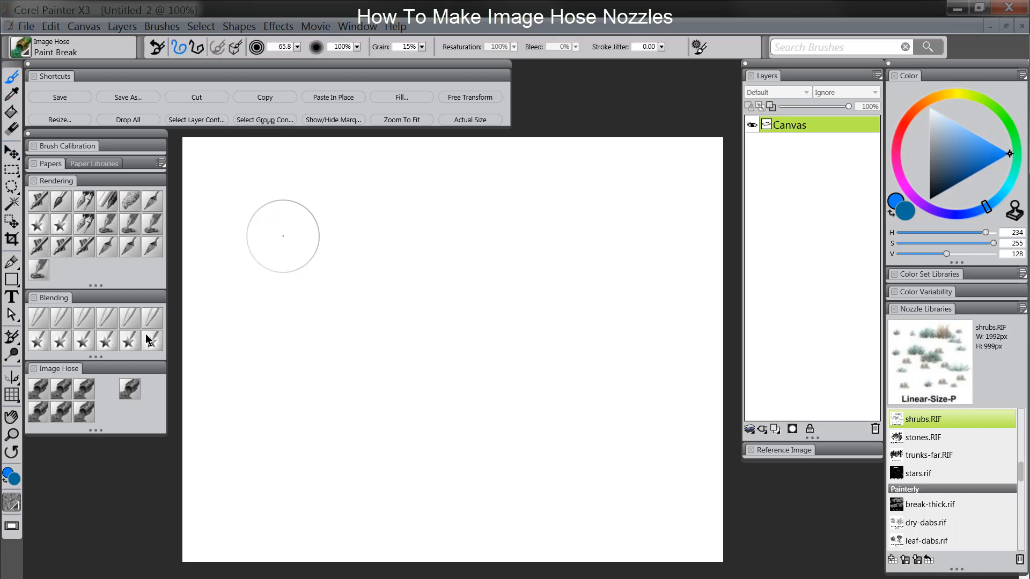
click(941, 421)
drag(261, 219, 593, 222)
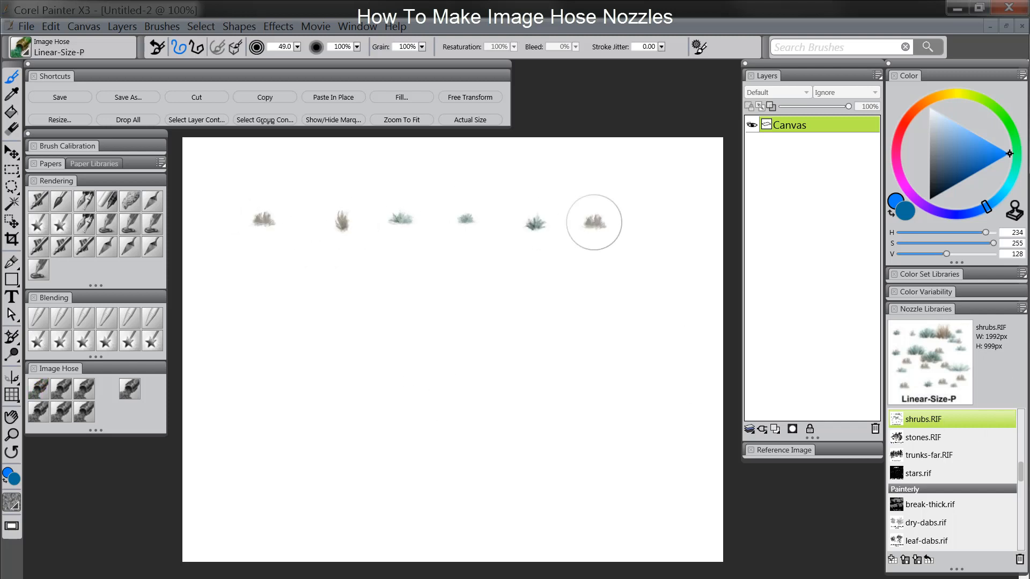
mouse_move(308, 299)
mouse_down()
mouse_move(493, 288)
mouse_move(555, 298)
mouse_up()
click(316, 384)
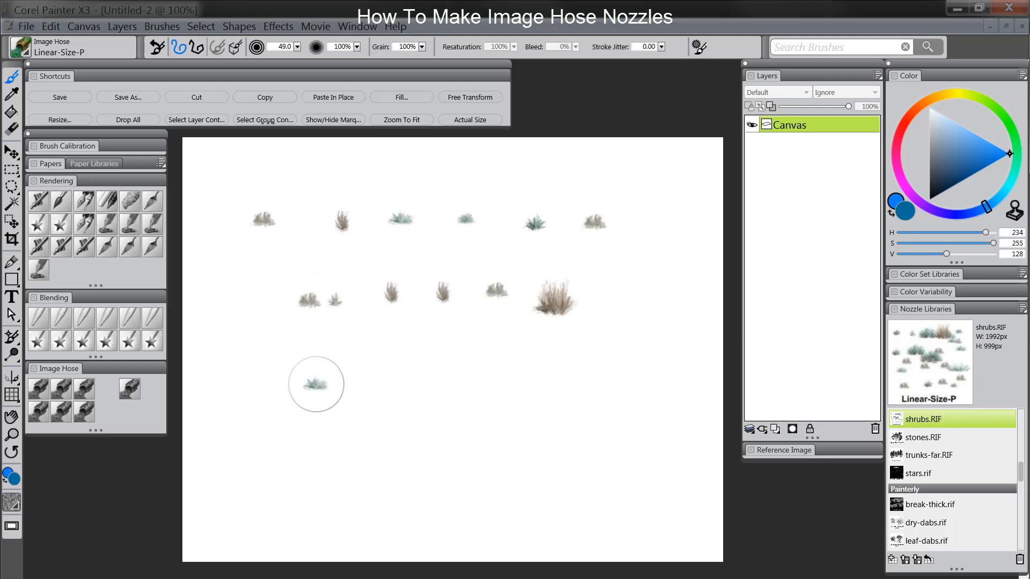
mouse_move(316, 384)
mouse_down()
mouse_move(386, 365)
mouse_move(641, 375)
mouse_move(626, 326)
mouse_move(650, 298)
mouse_move(654, 271)
mouse_move(600, 258)
mouse_up()
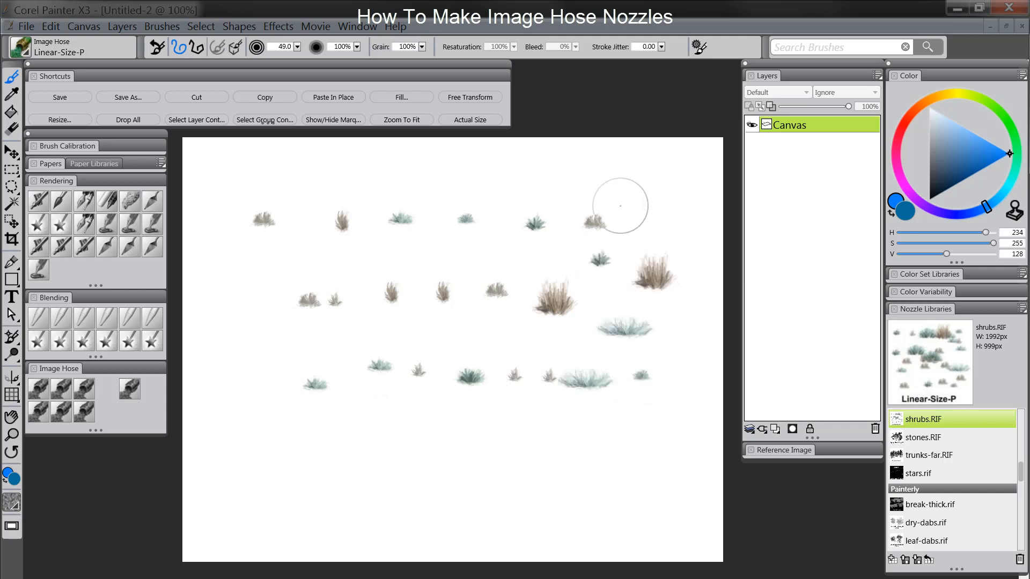
mouse_move(620, 205)
mouse_down()
mouse_move(551, 179)
mouse_move(407, 163)
mouse_move(329, 176)
mouse_move(262, 288)
mouse_move(329, 279)
mouse_move(280, 452)
mouse_move(472, 488)
mouse_move(678, 463)
mouse_up()
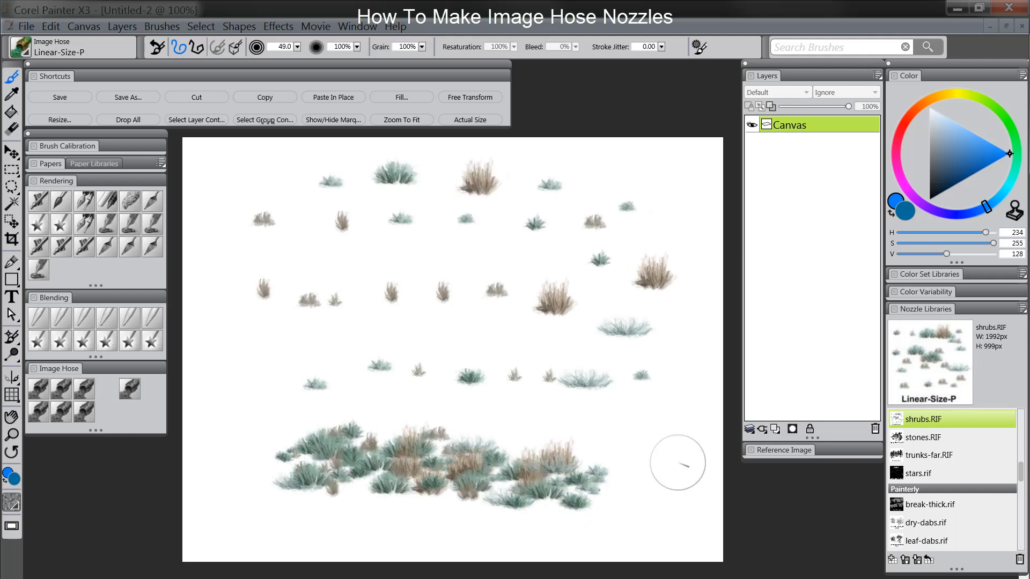
Clear all the test shrubs from the canvas and remove the selection
key(ctrl+a)
key(Delete)
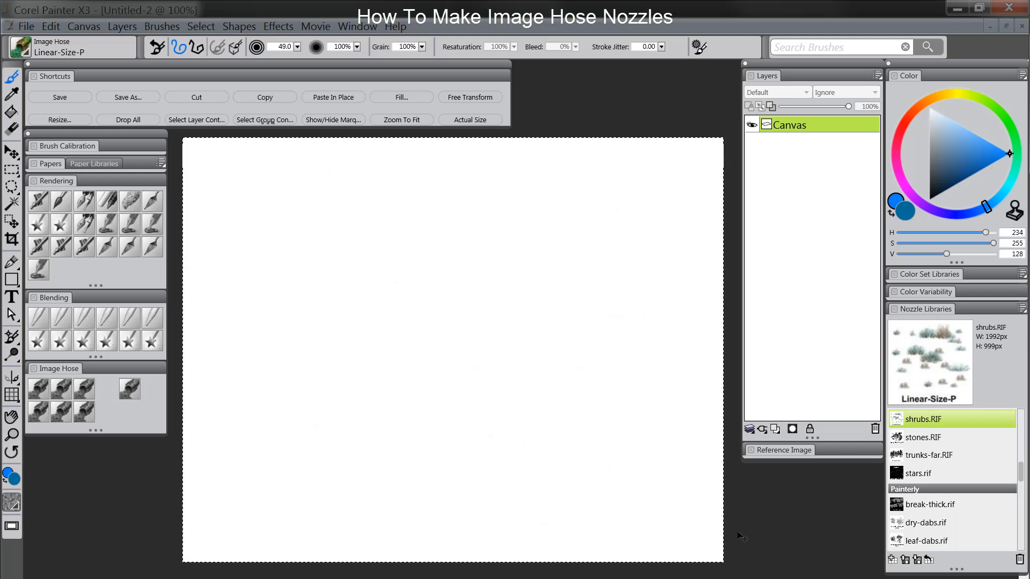
key(ctrl+d)
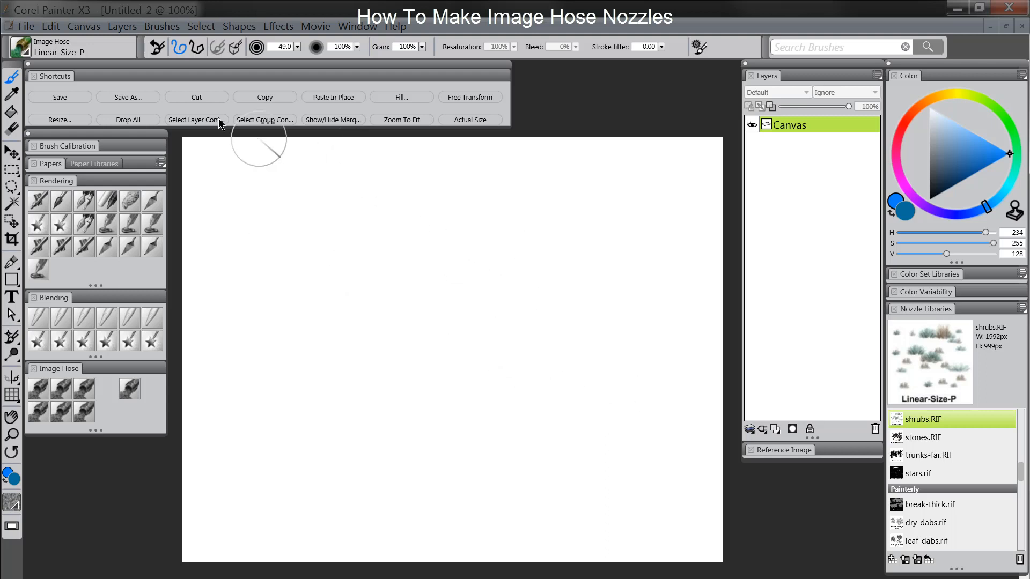
Create a new image 1000 pixels wide and 1000 pixels high
click(26, 27)
click(39, 44)
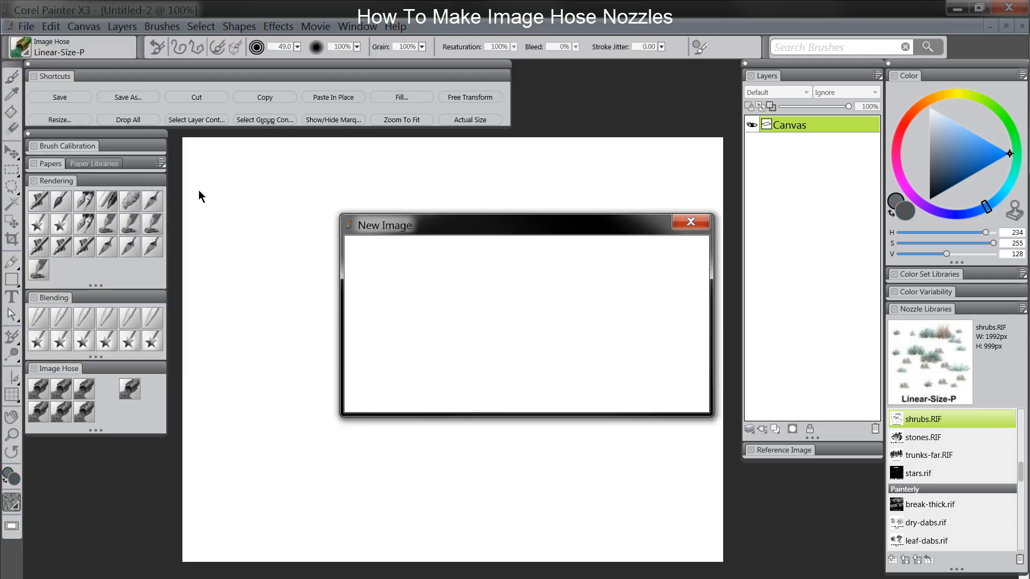
click(507, 328)
click(526, 343)
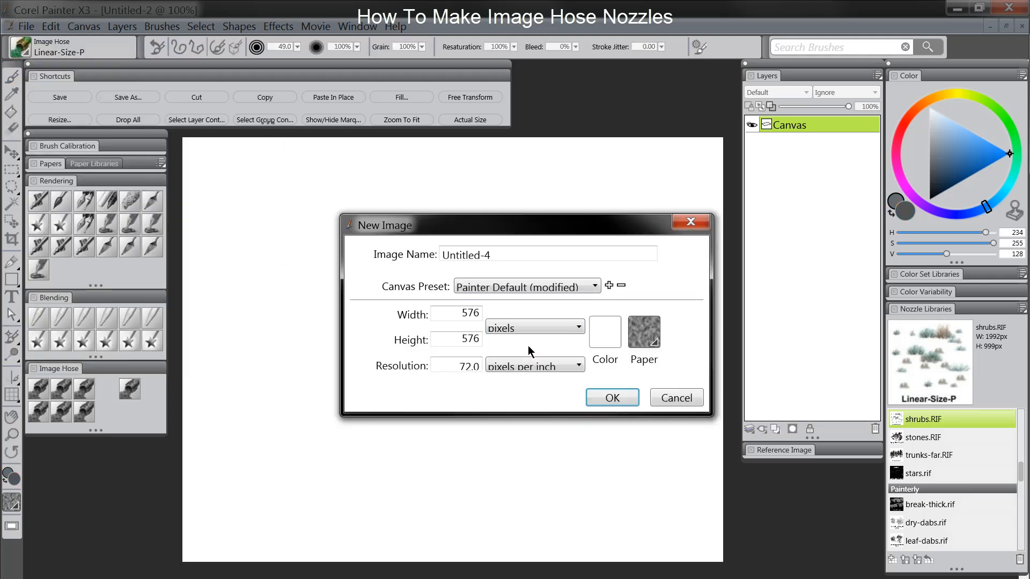
drag(461, 314, 491, 315)
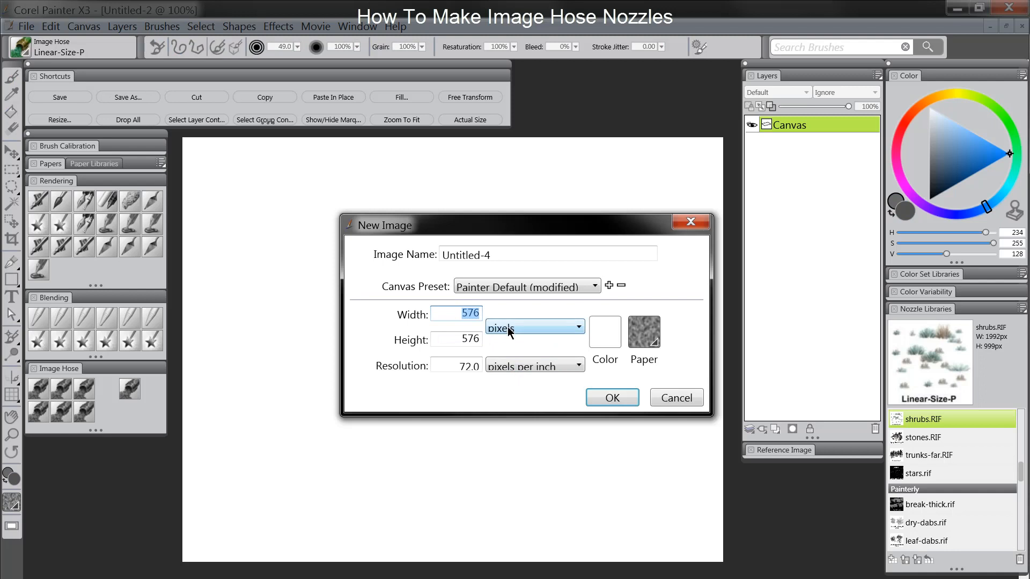
text(1000)
key(Tab)
text(1)
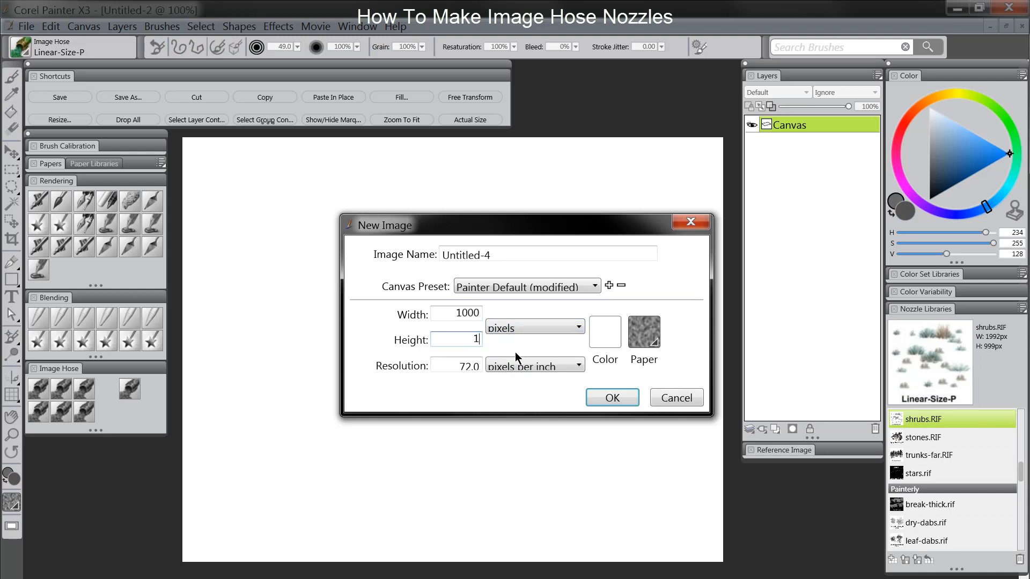
text(000)
click(457, 315)
click(453, 339)
click(611, 398)
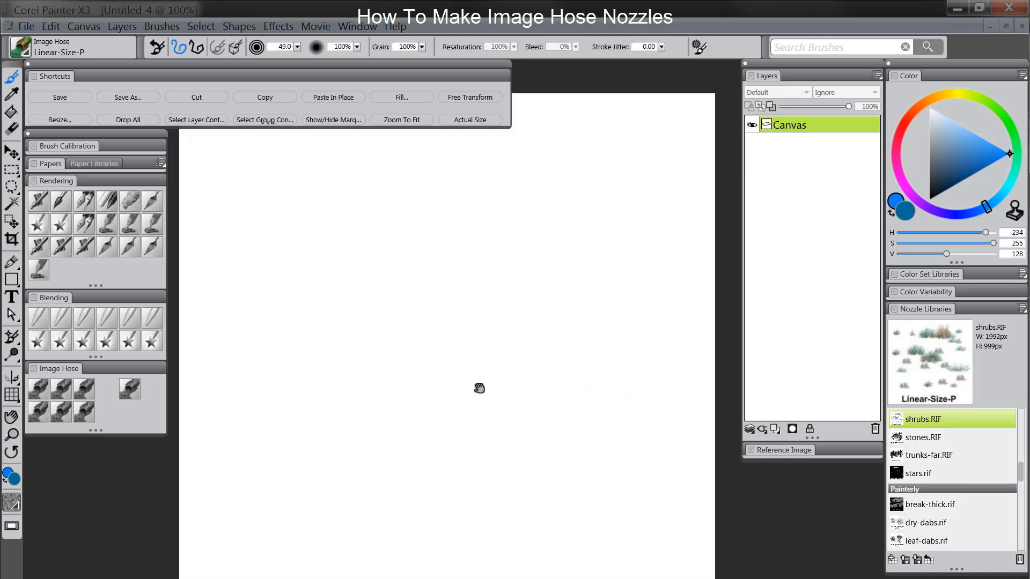
Choose the Layout Grid tool and display the three-by-three grid over the whole new canvas
click(12, 435)
alt+click(430, 362)
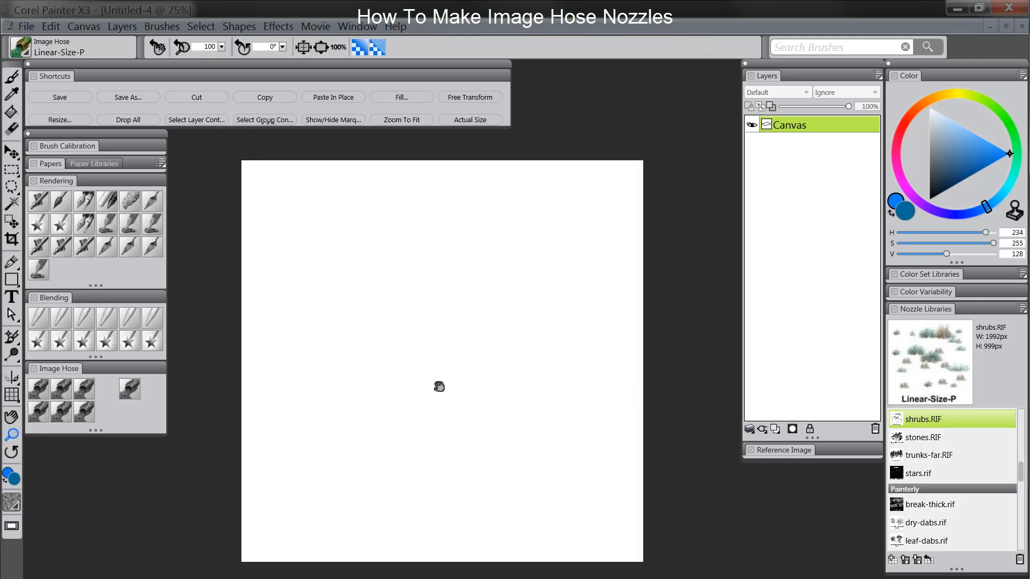
drag(441, 391, 455, 399)
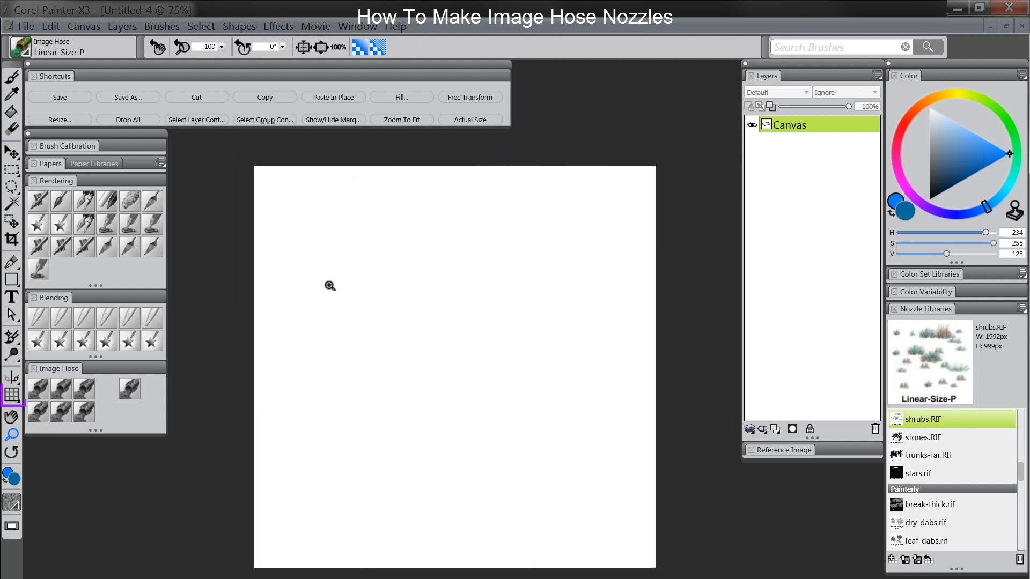
click(13, 397)
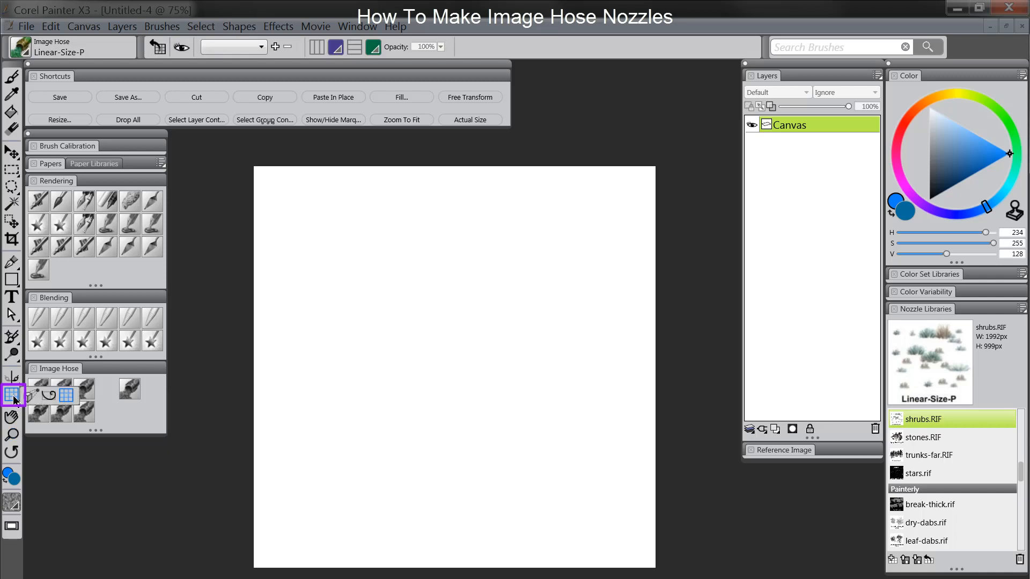
click(30, 397)
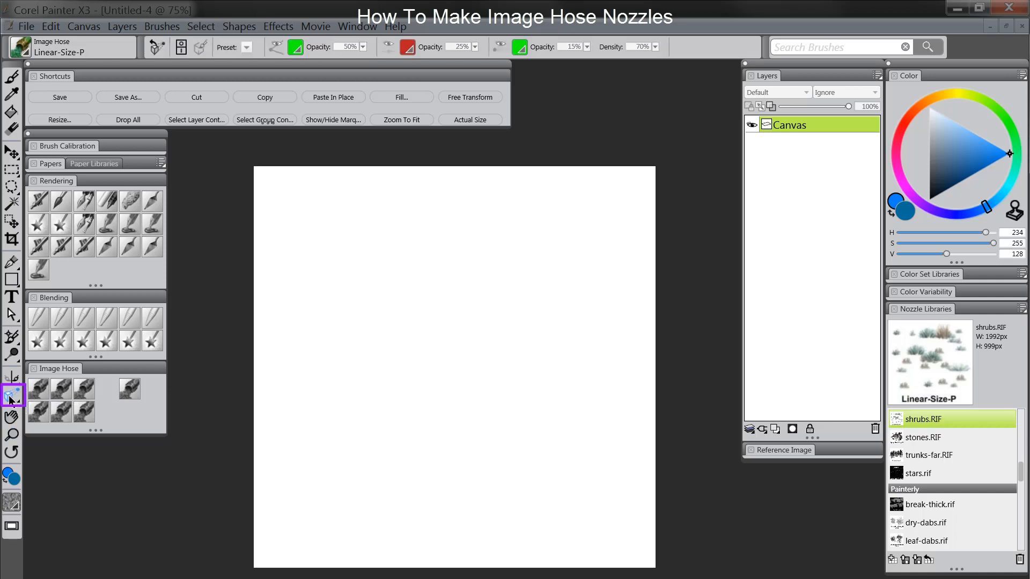
click(11, 398)
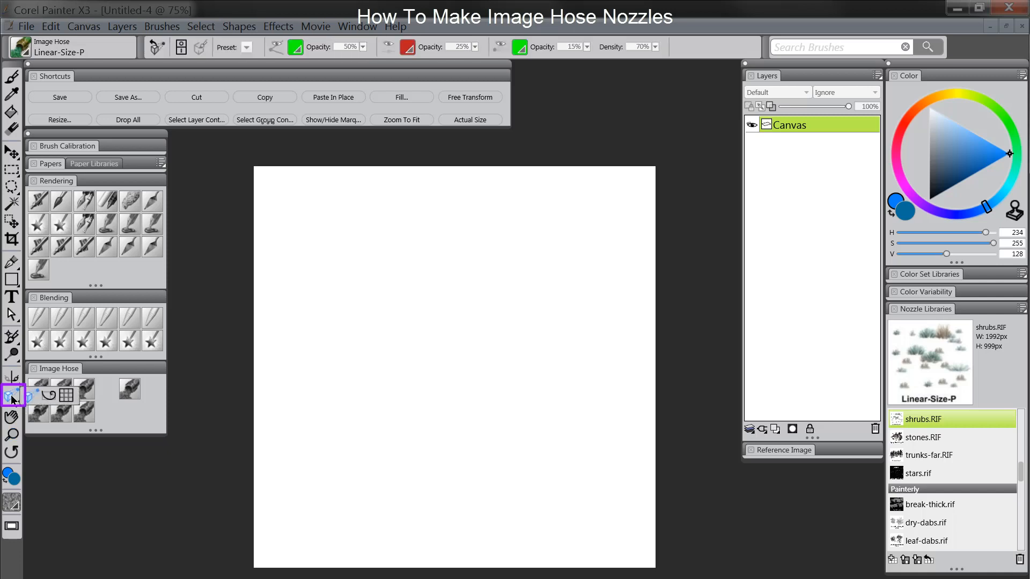
click(67, 395)
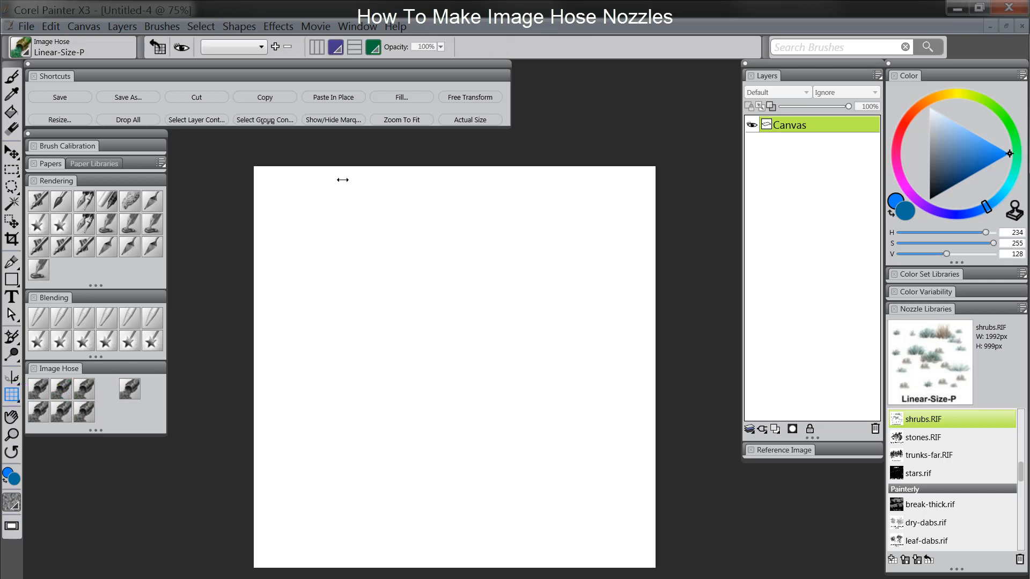
click(182, 49)
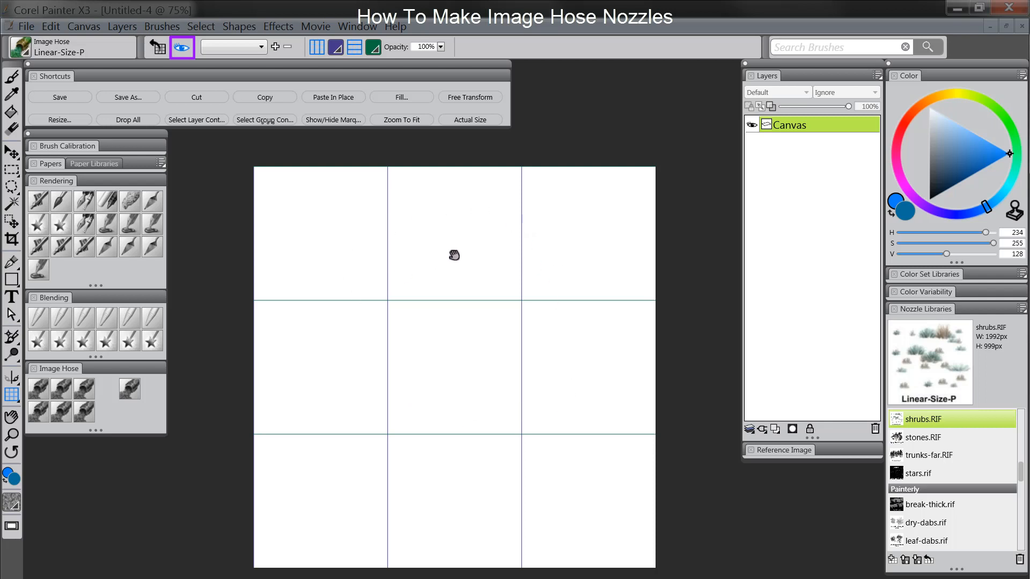
Open the Layout Grid composition settings to review the divisions, size and display options, and close them
click(358, 26)
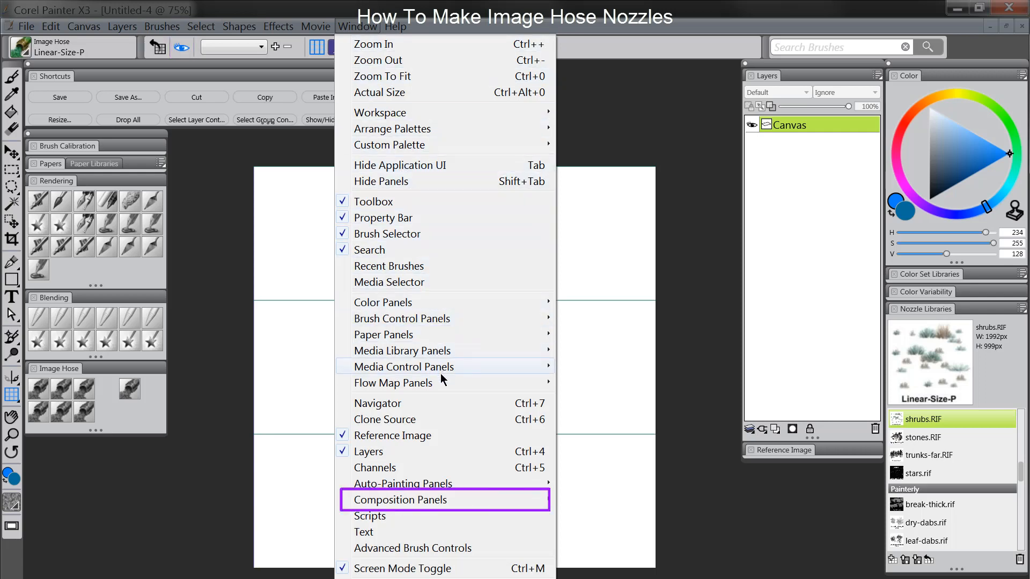
mouse_move(439, 500)
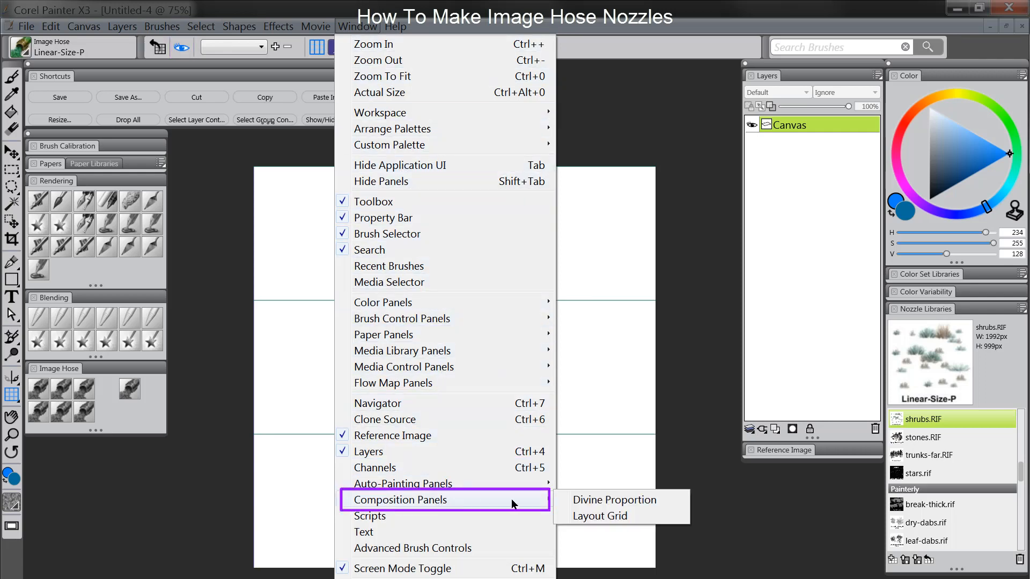
click(616, 516)
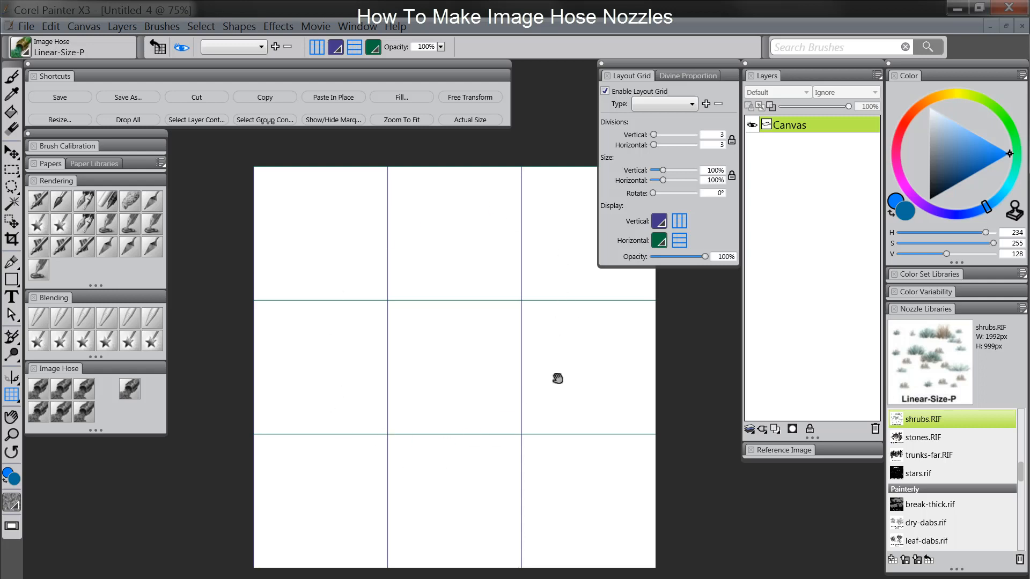
click(601, 63)
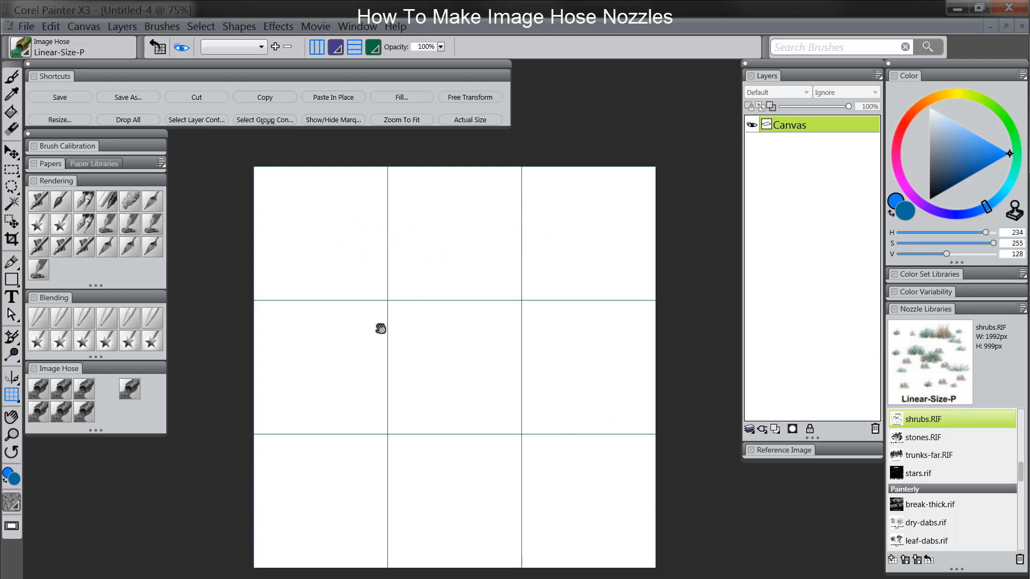
Add nine new layers above the Canvas, one for each grid cell
click(775, 429)
click(775, 429)
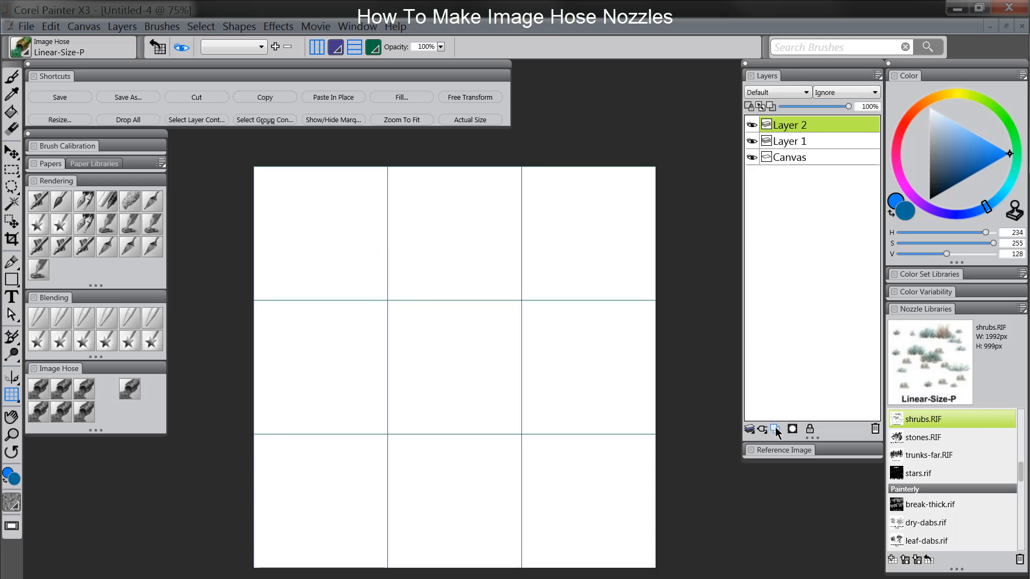
click(775, 429)
click(775, 429)
click(775, 429)
click(775, 429)
click(775, 429)
click(775, 429)
click(775, 429)
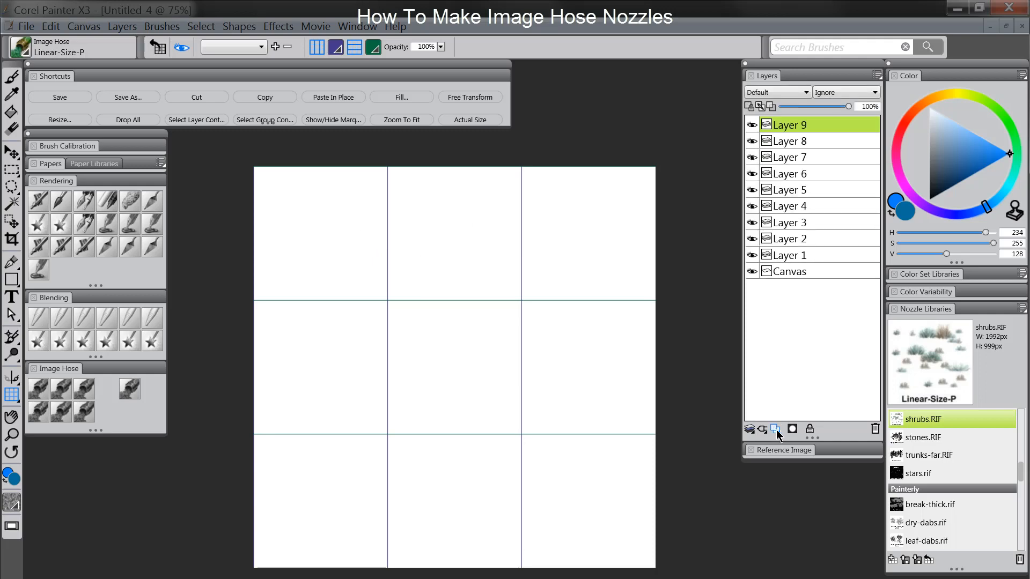
click(790, 272)
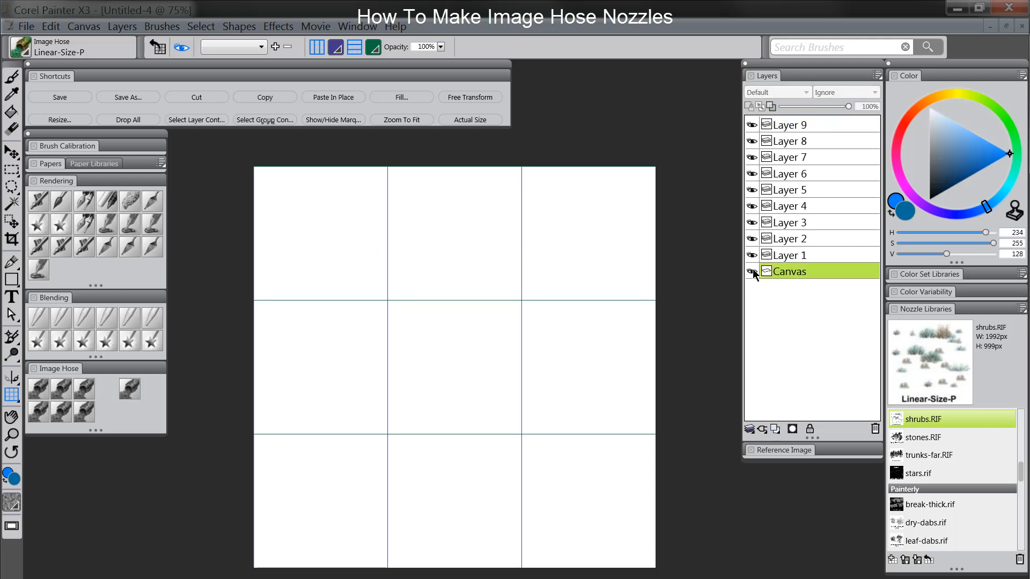
click(753, 271)
click(754, 271)
Make Layer 1 active and set up the Scratchboard Tool pen in black with a brush size of about 10.7
click(799, 255)
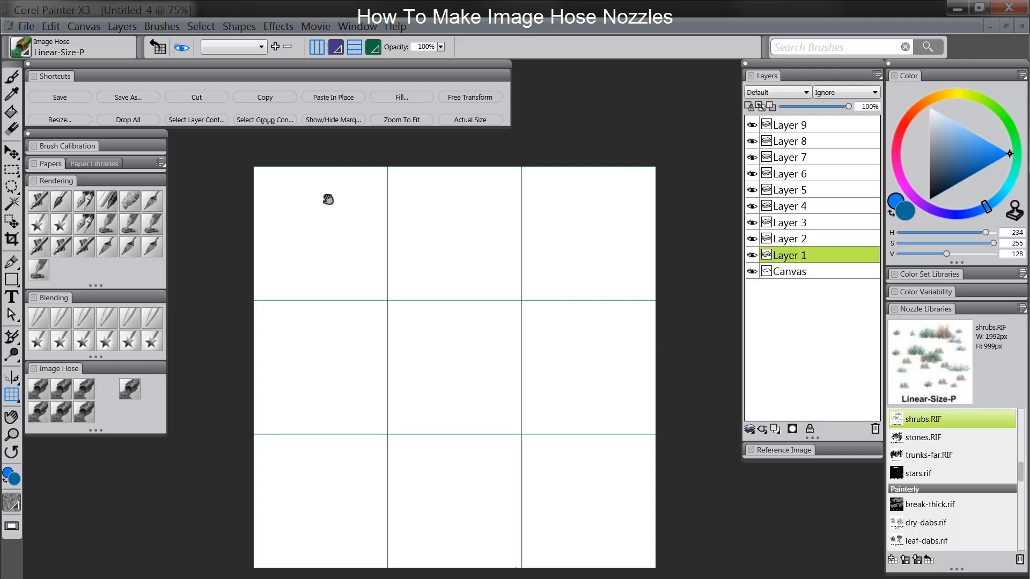
click(804, 240)
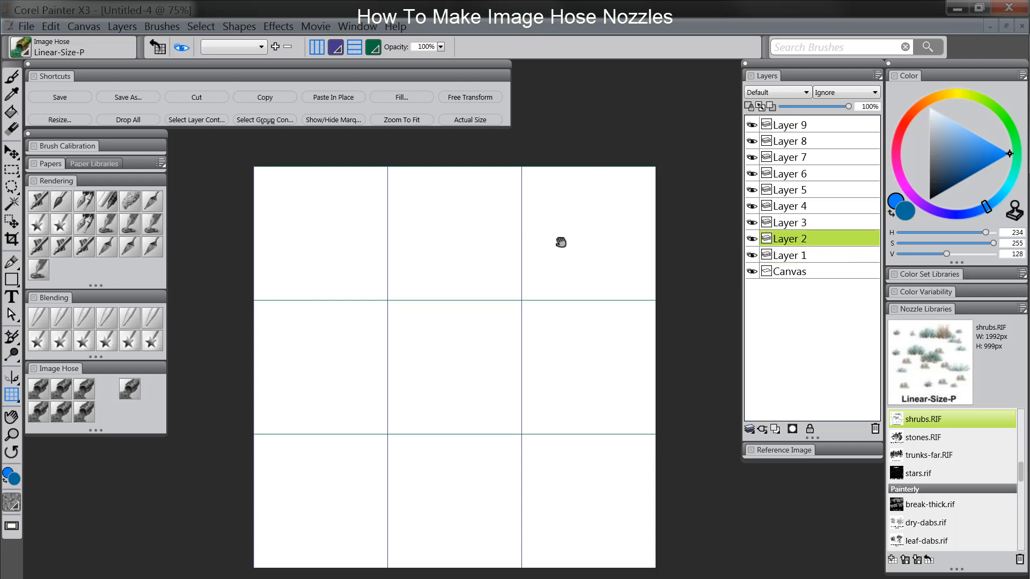
click(793, 253)
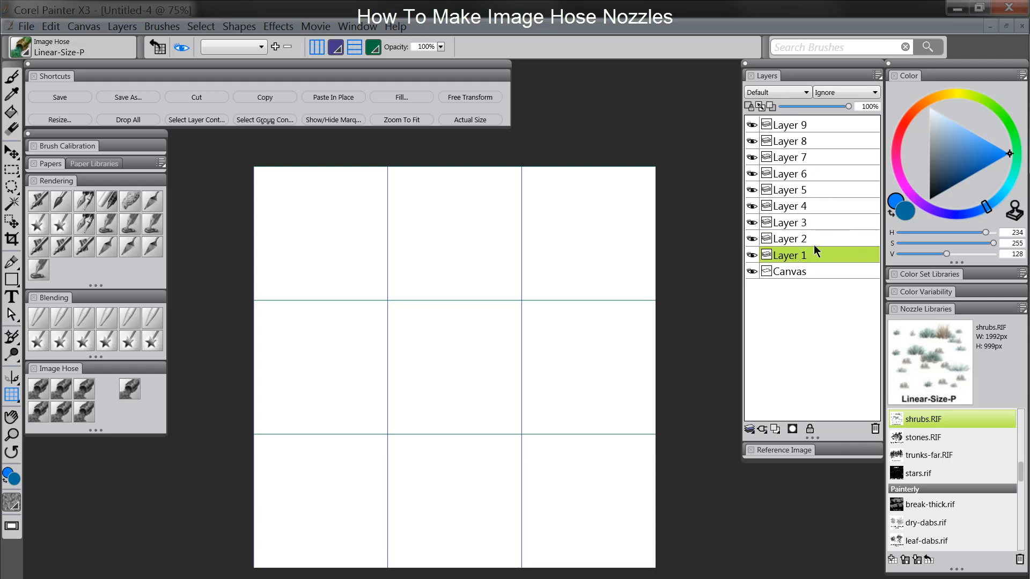
drag(945, 198, 919, 227)
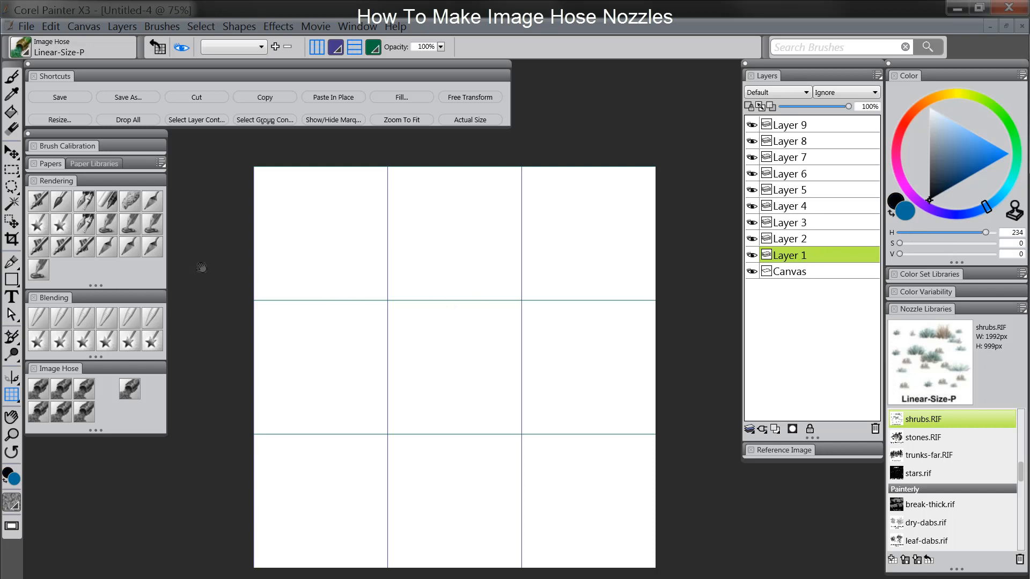
click(86, 209)
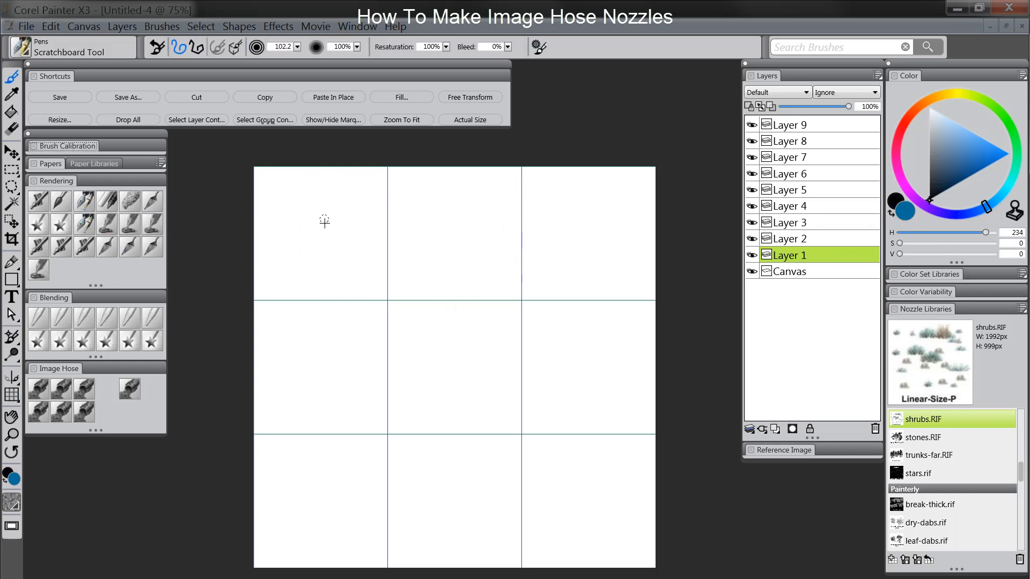
drag(324, 222, 323, 229)
Hide the Canvas to show transparency and set both the main and additional colours to black
click(753, 272)
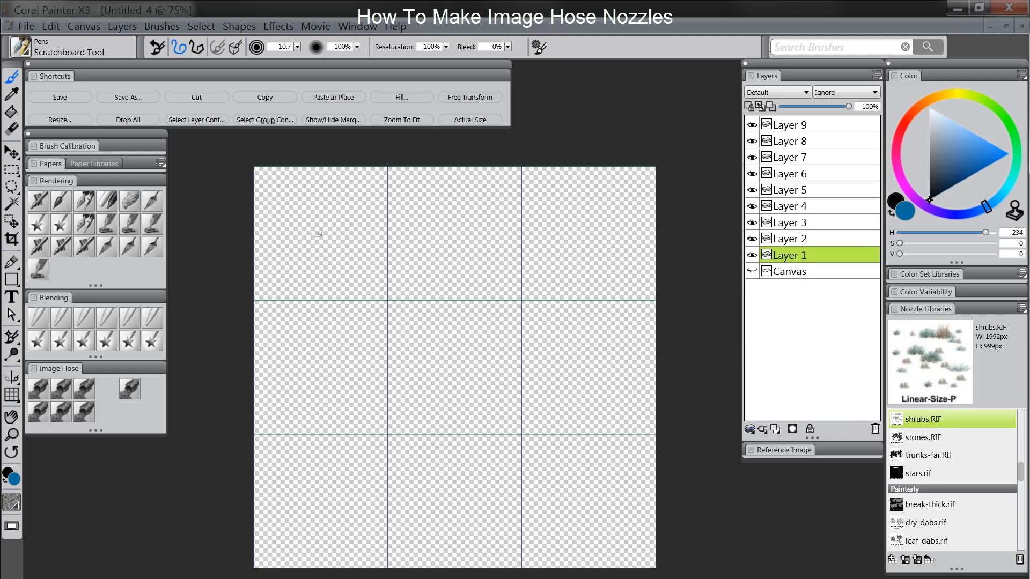
mouse_move(317, 234)
mouse_down()
mouse_move(304, 217)
mouse_move(290, 239)
mouse_up()
key(ctrl+z)
click(901, 212)
drag(931, 193, 929, 200)
Paint a small black mark on Layer 1 in the upper-left grid cell and soften it with the Diffuse Blur blender
mouse_move(288, 248)
mouse_down()
mouse_move(307, 226)
mouse_move(333, 224)
mouse_move(350, 232)
mouse_move(311, 247)
mouse_move(343, 244)
mouse_up()
click(38, 318)
click(84, 318)
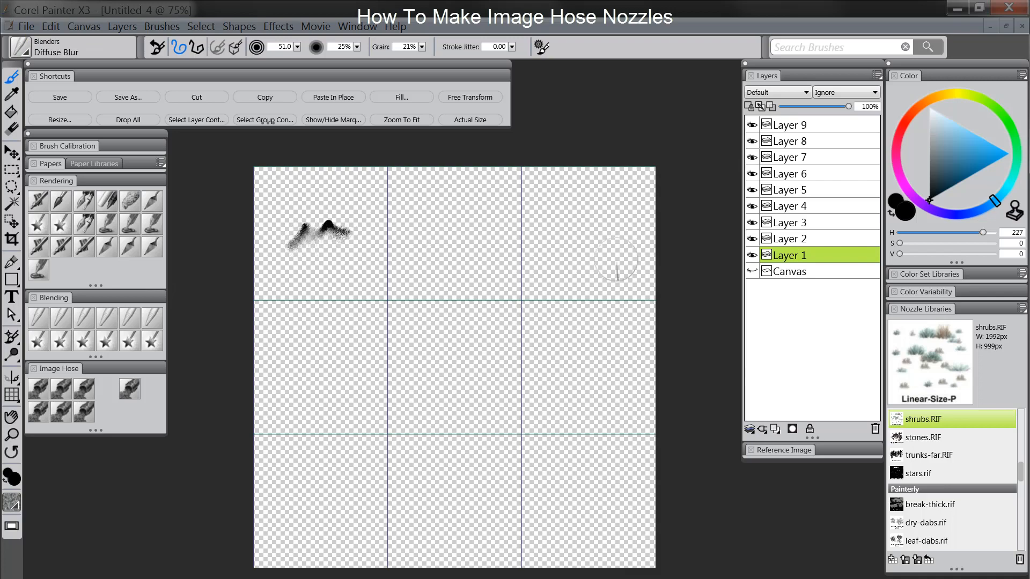
Show and hide the Canvas again to compare the mark on white and on transparency, and select the Canvas
click(752, 271)
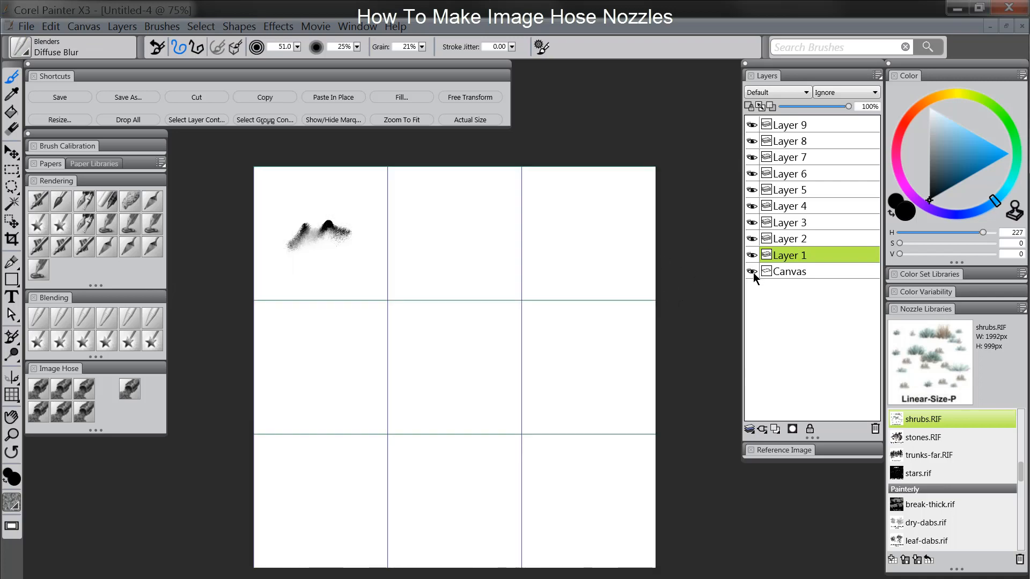
click(753, 272)
click(792, 278)
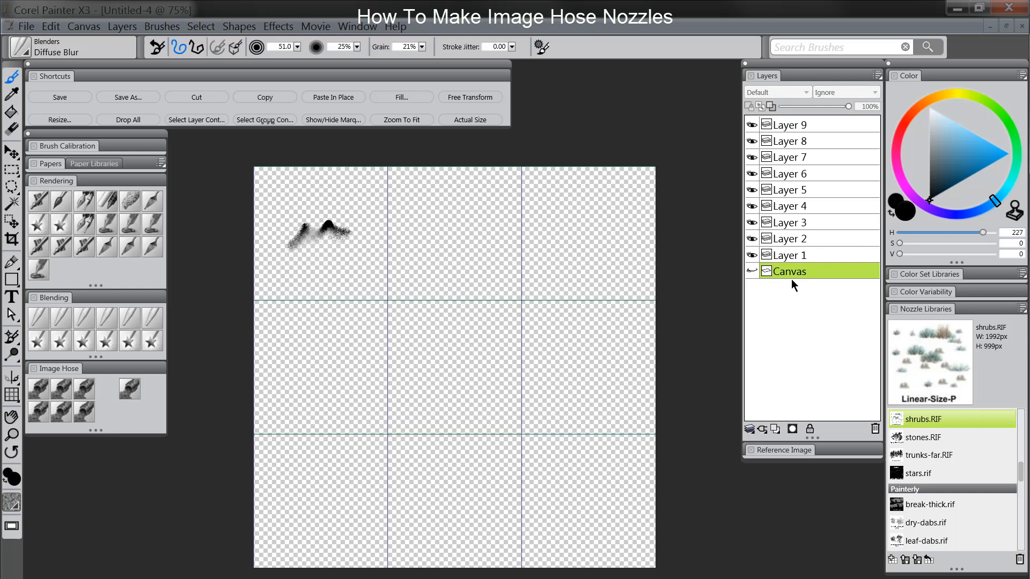
Add a new layer directly above the Canvas and fill it with dark grey (V 70) using the Paint Bucket
click(775, 429)
click(11, 112)
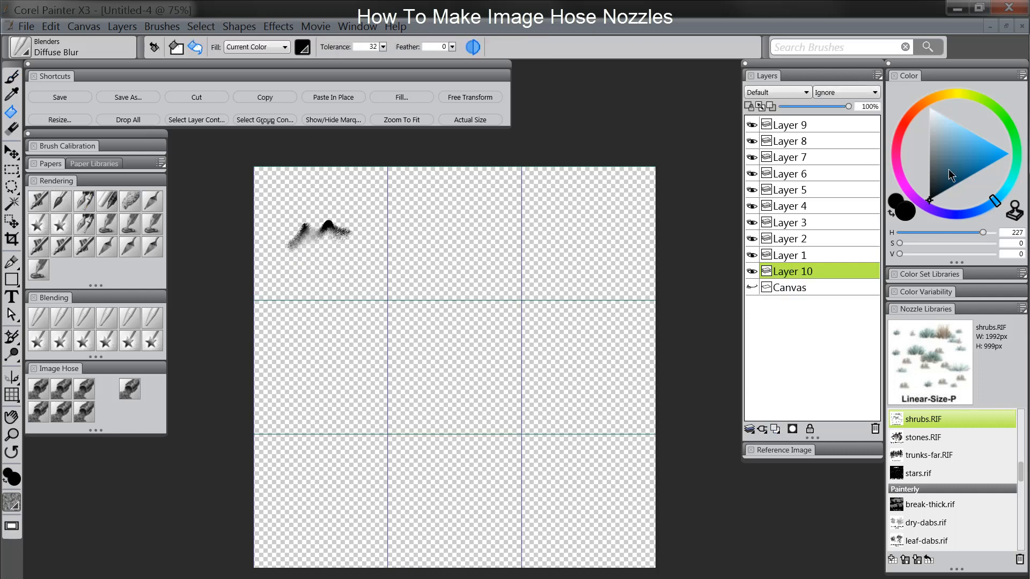
drag(951, 176, 876, 182)
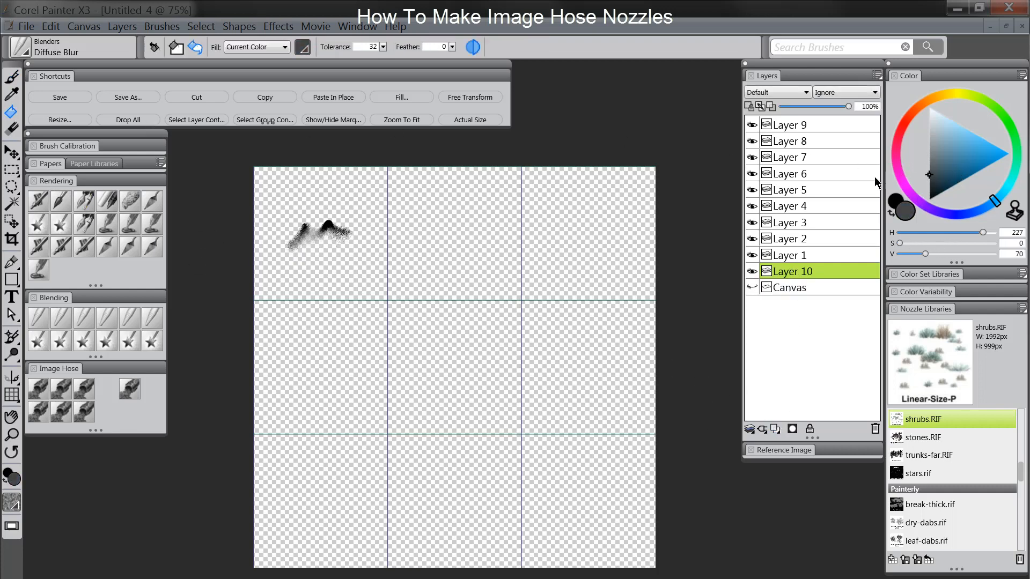
click(533, 271)
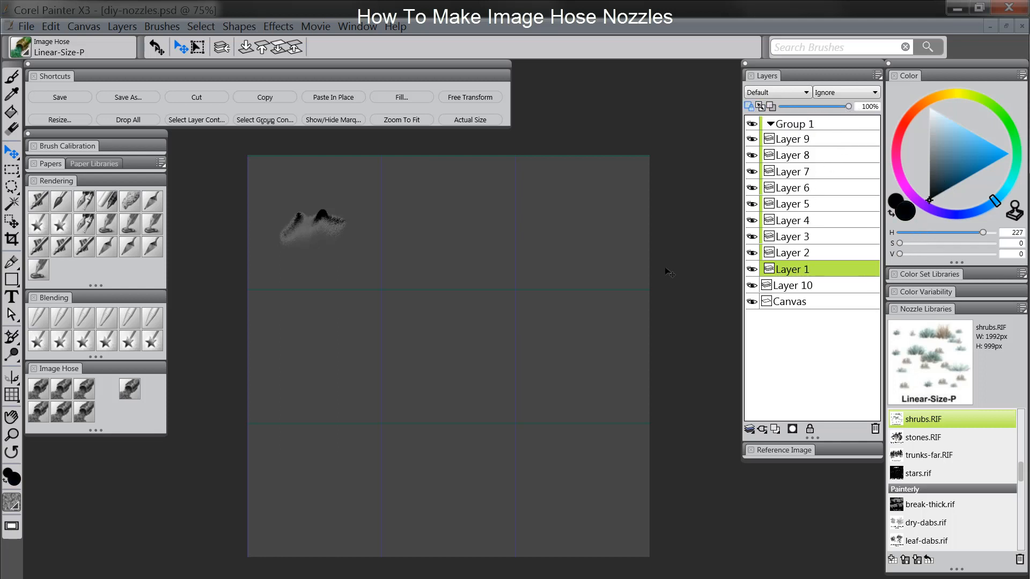
Paint a small black bird shape on Layer 1 in the upper-left grid cell with the Scratchboard Tool at size 10.7
click(83, 202)
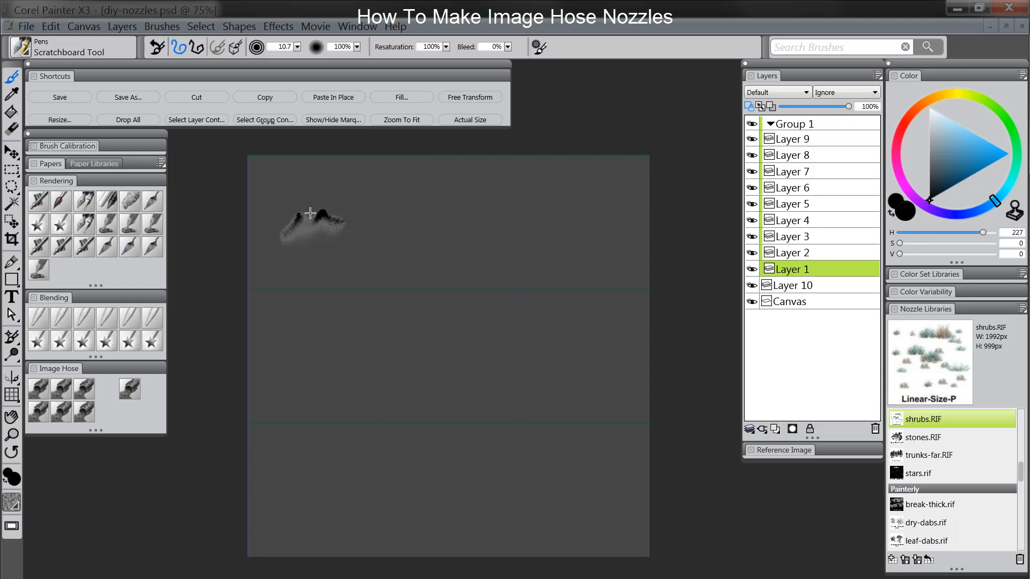
drag(281, 239, 332, 232)
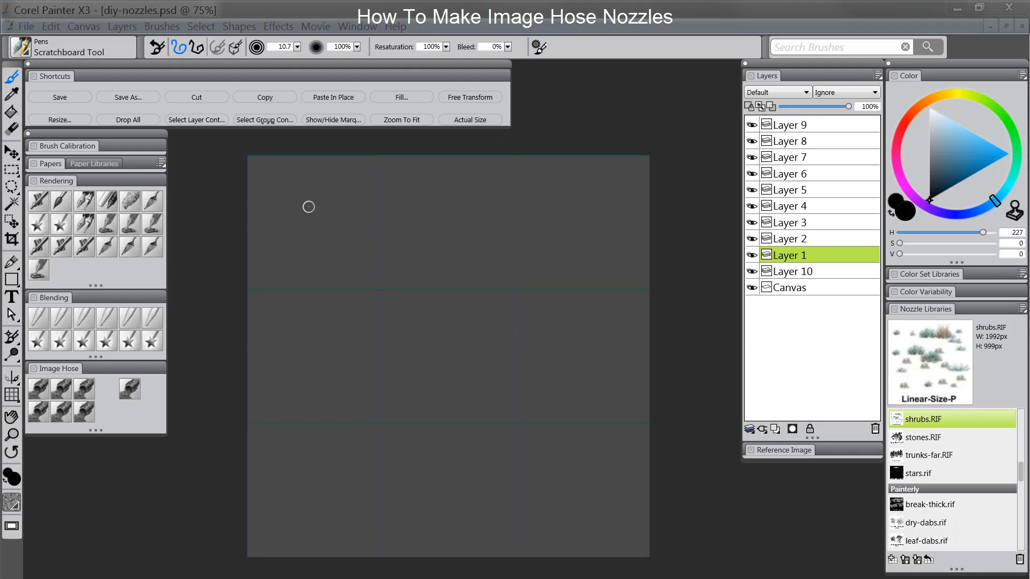
mouse_move(268, 215)
mouse_down()
mouse_move(309, 215)
mouse_move(278, 217)
mouse_move(330, 225)
mouse_up()
key(ctrl+z)
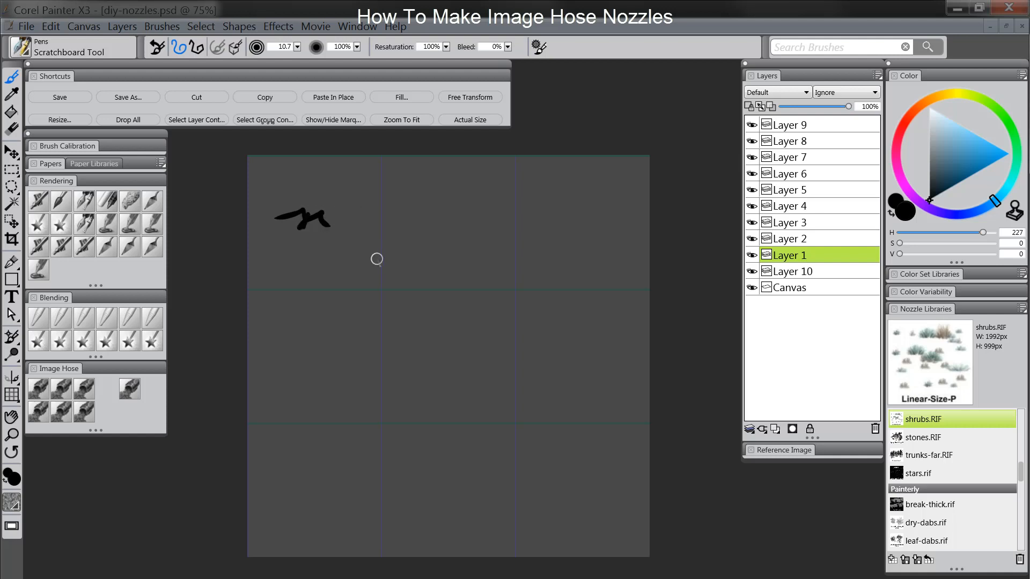
mouse_move(320, 224)
mouse_down()
mouse_move(291, 214)
mouse_move(311, 220)
mouse_up()
Paint black bird shapes on Layer 2 in the upper-middle cell and on Layer 3 in the upper-right cell
click(799, 241)
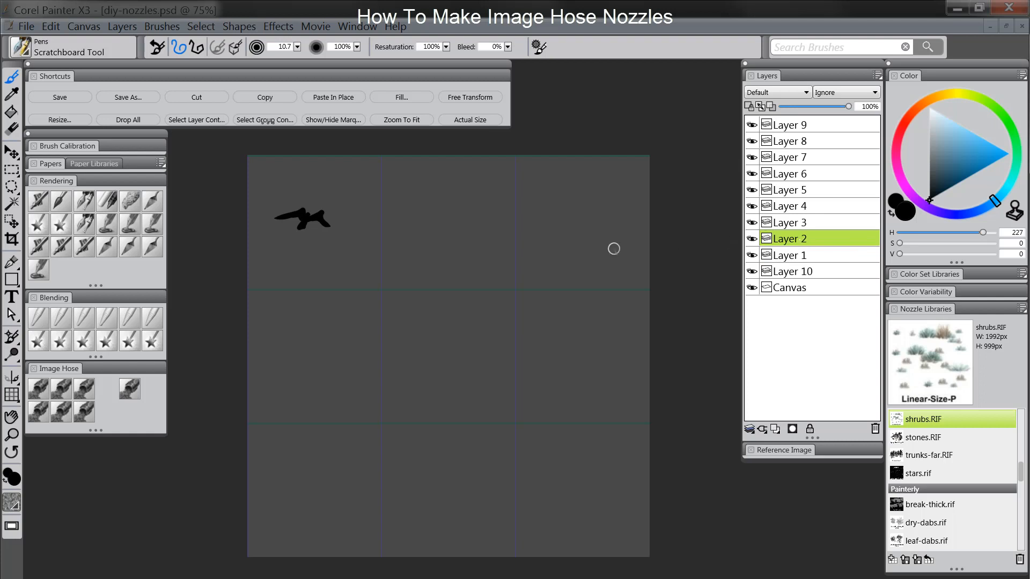
mouse_move(434, 210)
mouse_down()
mouse_move(422, 204)
mouse_move(413, 225)
mouse_move(460, 220)
mouse_move(420, 212)
mouse_move(442, 208)
mouse_up()
click(435, 214)
click(804, 224)
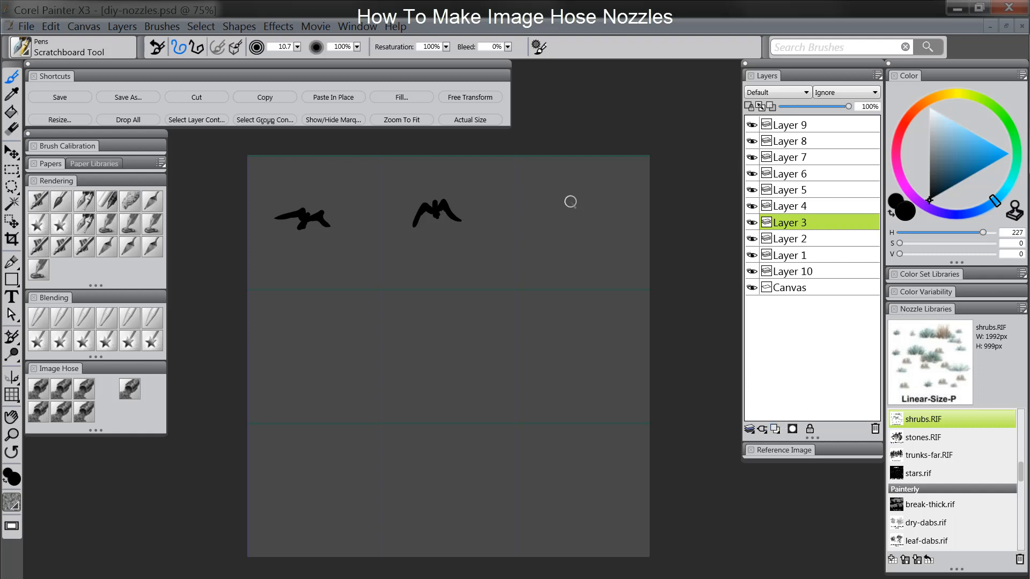
mouse_move(543, 220)
mouse_down()
mouse_move(568, 207)
mouse_move(589, 215)
mouse_up()
Paint differing black bird shapes across the middle row of grid cells, one each on Layers 4, 5 and 6
click(810, 207)
mouse_move(311, 350)
mouse_down()
mouse_move(297, 351)
mouse_move(339, 353)
mouse_move(311, 352)
mouse_up()
click(804, 190)
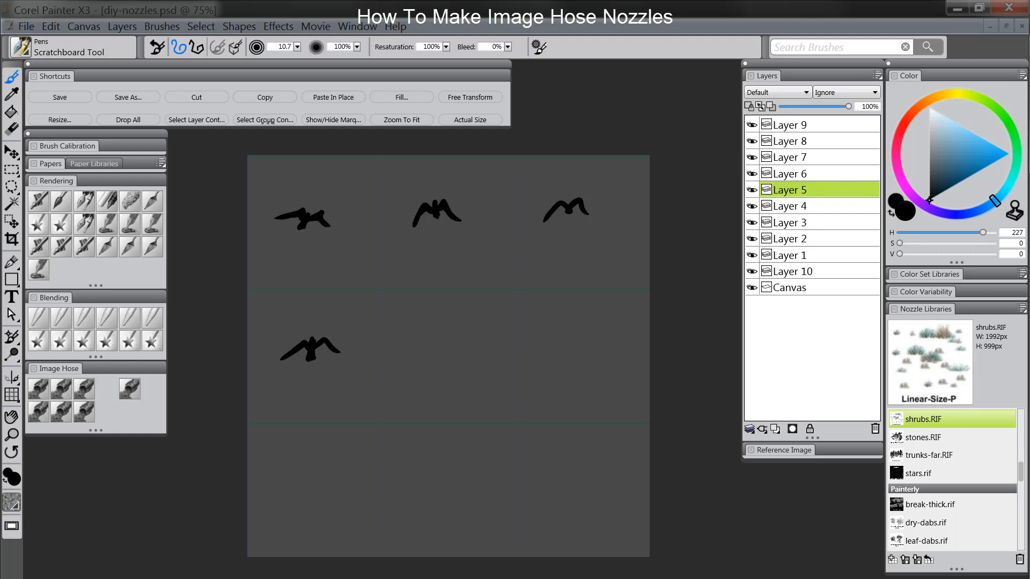
mouse_move(427, 358)
mouse_down()
mouse_move(451, 332)
mouse_move(456, 354)
mouse_up()
click(803, 175)
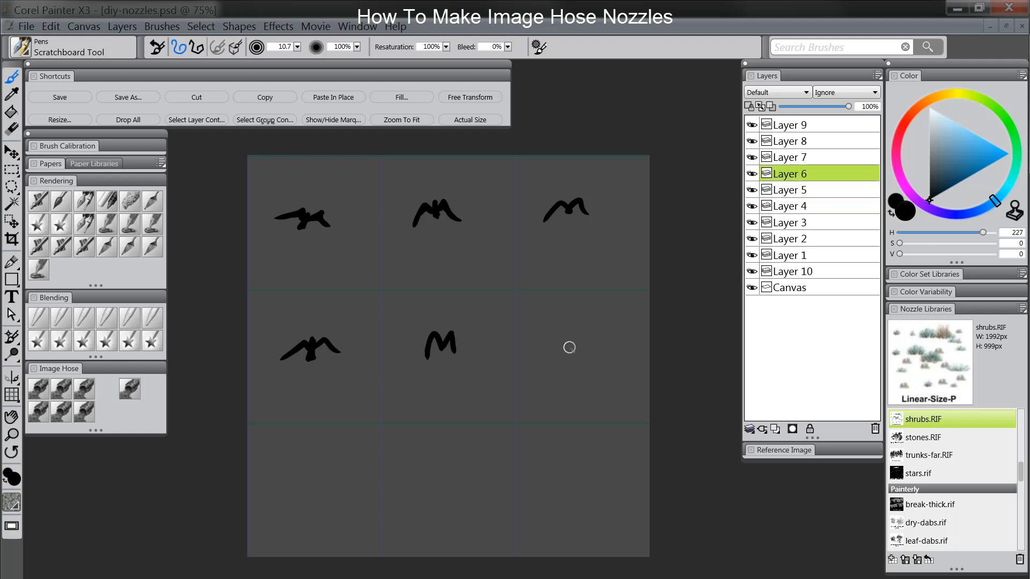
mouse_move(539, 353)
mouse_down()
mouse_move(580, 338)
mouse_move(602, 354)
mouse_up()
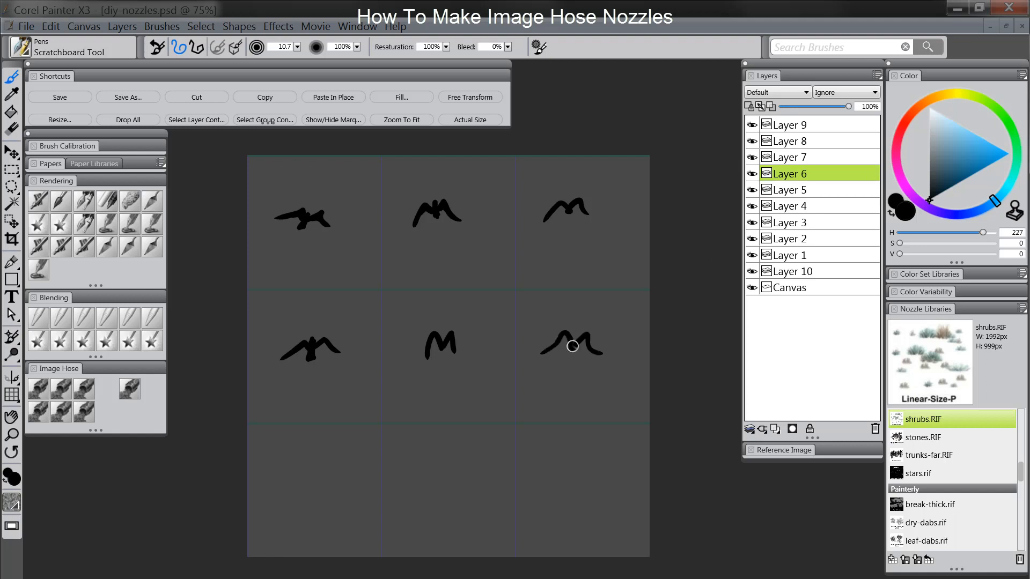
Paint differing black bird shapes across the lower row of grid cells, one each on Layers 7, 8 and 9
click(803, 158)
mouse_move(293, 496)
mouse_down()
mouse_move(304, 477)
mouse_move(292, 493)
mouse_move(328, 490)
mouse_move(303, 476)
mouse_move(311, 493)
mouse_move(335, 480)
mouse_move(295, 487)
mouse_up()
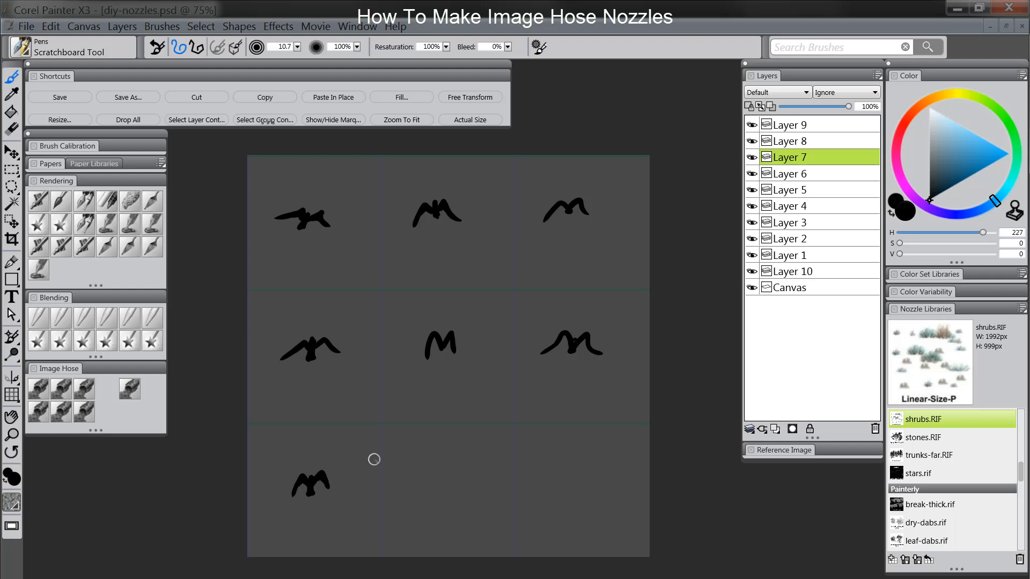
click(808, 141)
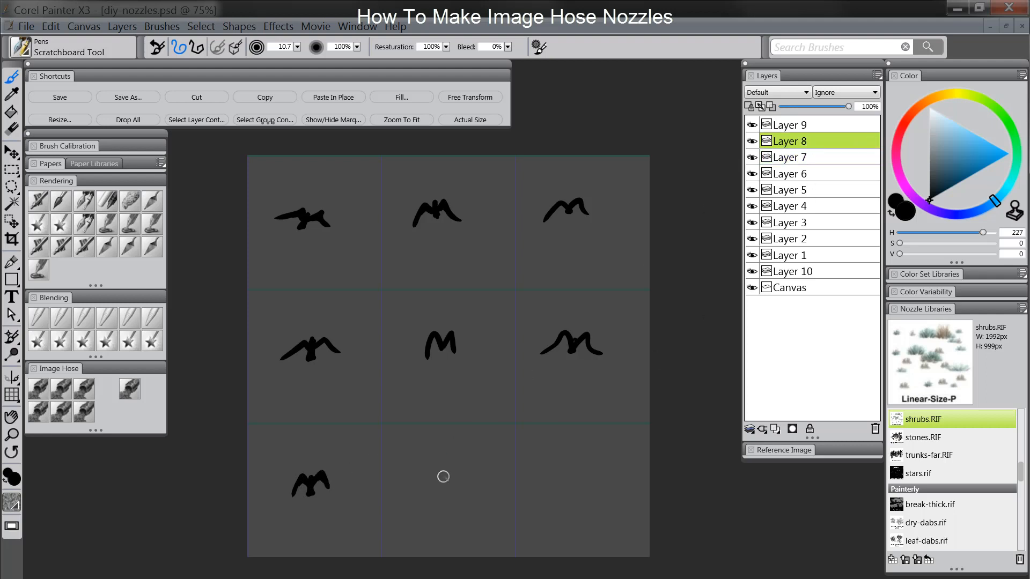
drag(449, 478, 445, 477)
click(808, 128)
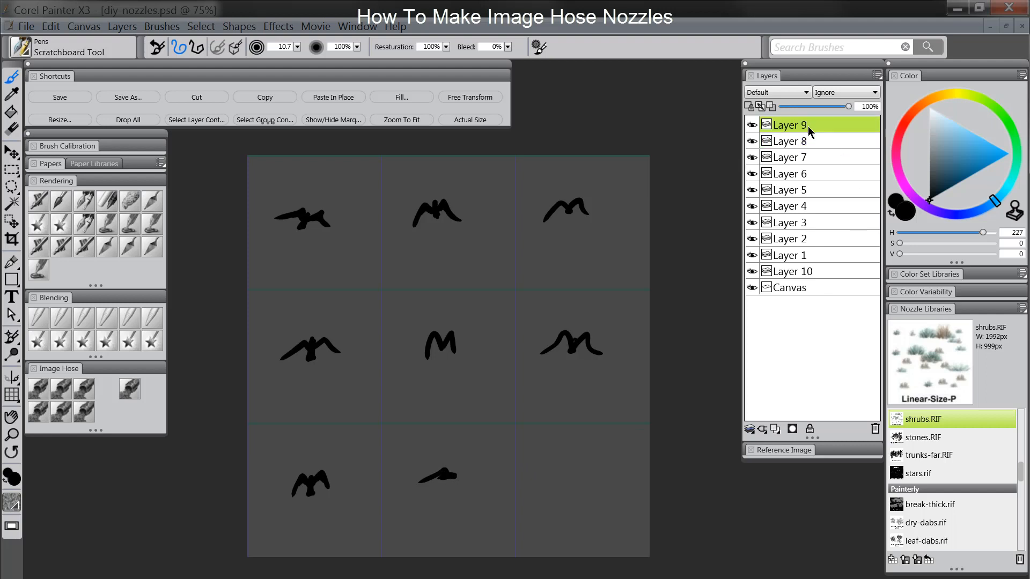
mouse_move(558, 494)
mouse_down()
mouse_move(575, 478)
mouse_move(594, 497)
mouse_move(573, 484)
mouse_move(577, 450)
mouse_up()
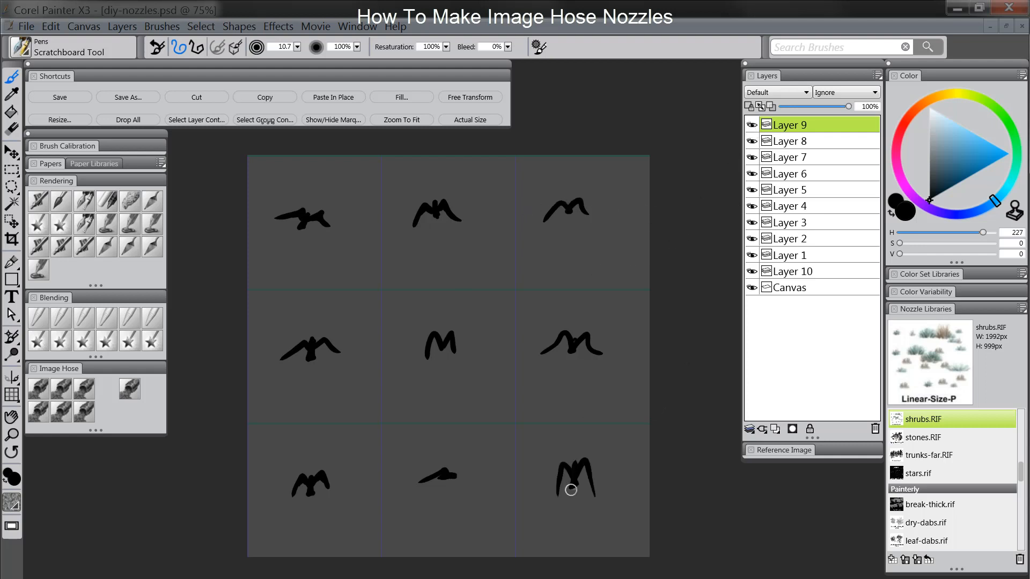
Soften the edges of each bird with the Blur blender, working layer by layer from Layer 9 down to Layer 1
click(130, 322)
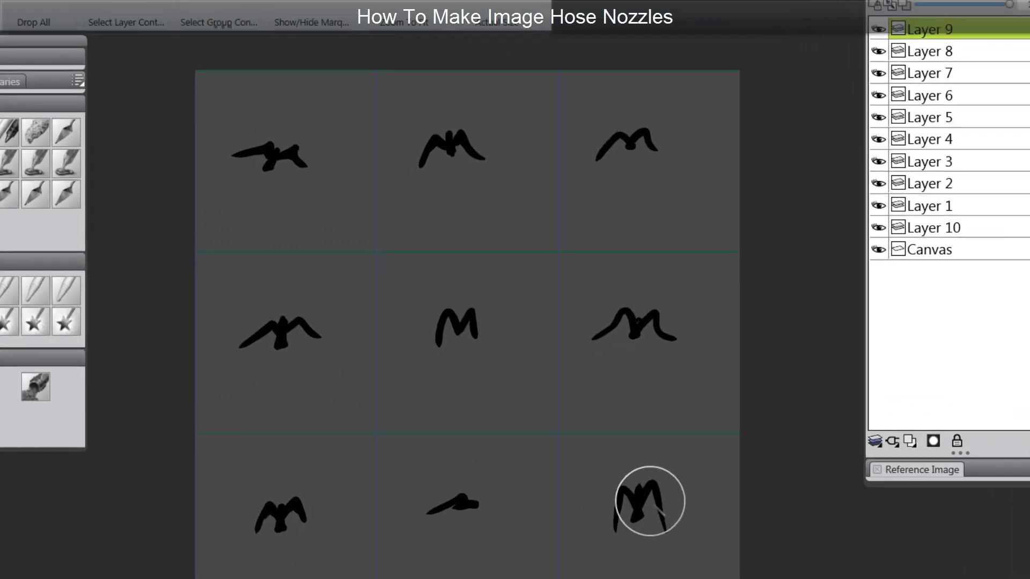
click(963, 43)
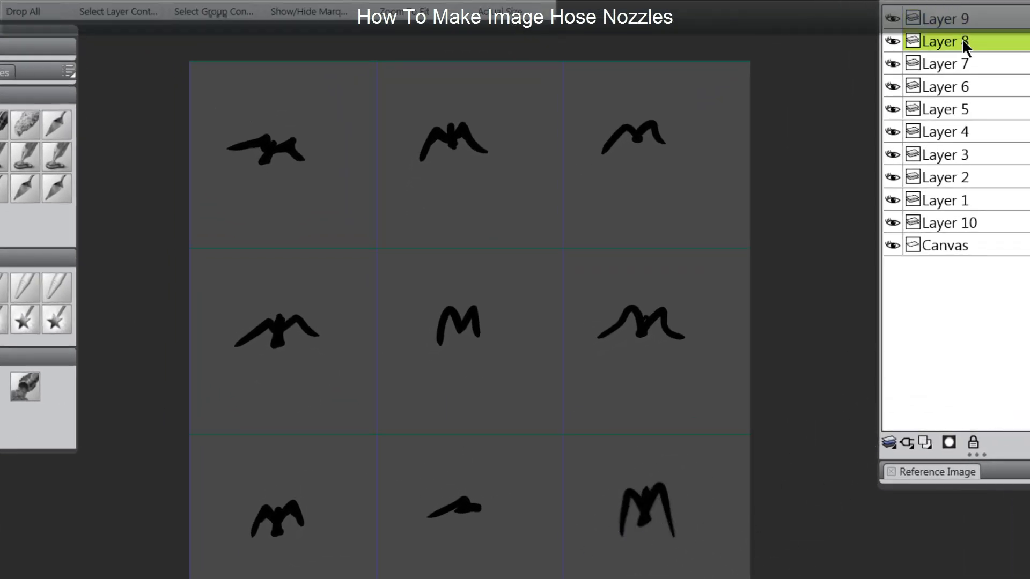
click(959, 67)
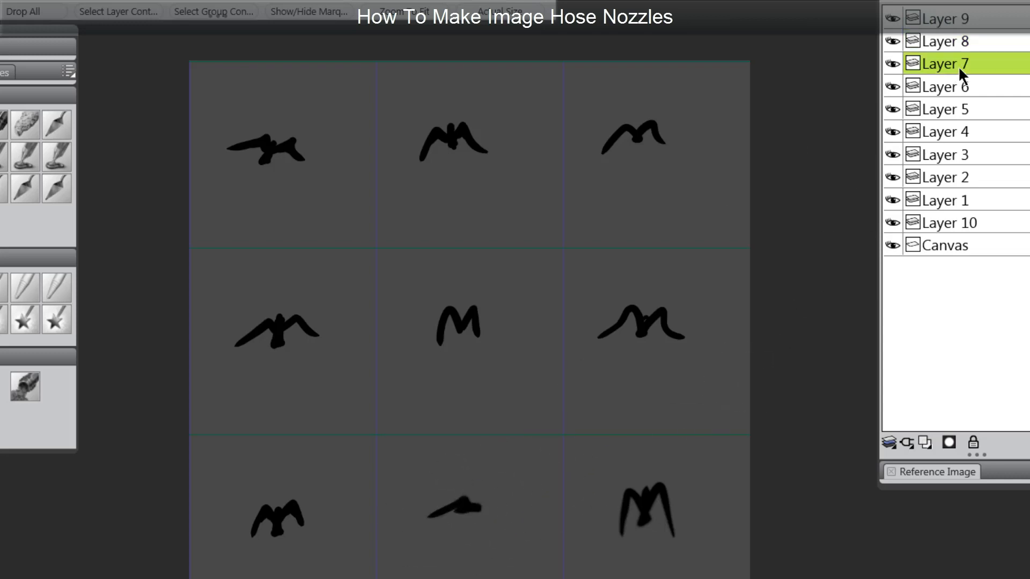
click(963, 86)
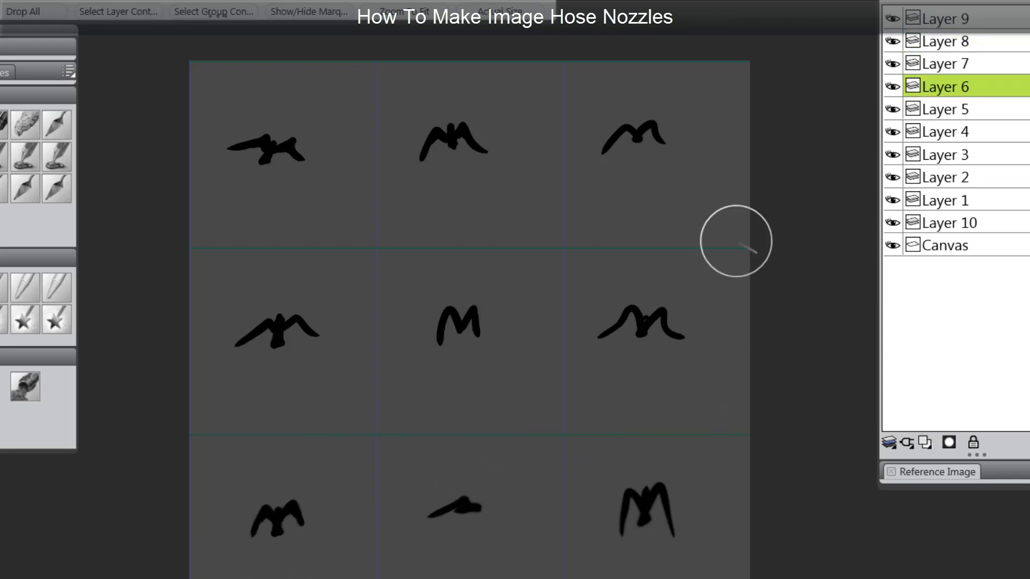
click(965, 109)
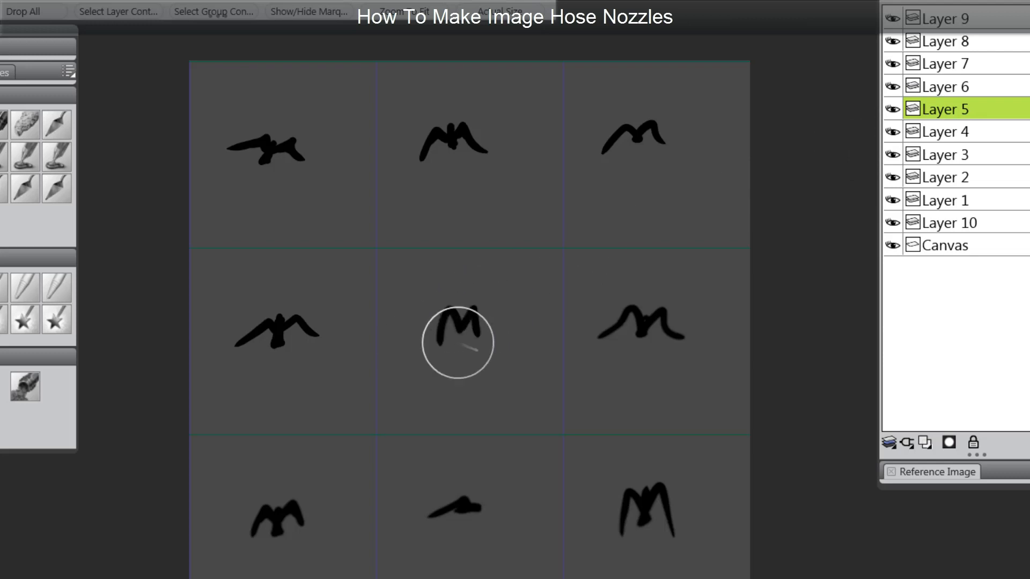
click(958, 134)
click(940, 156)
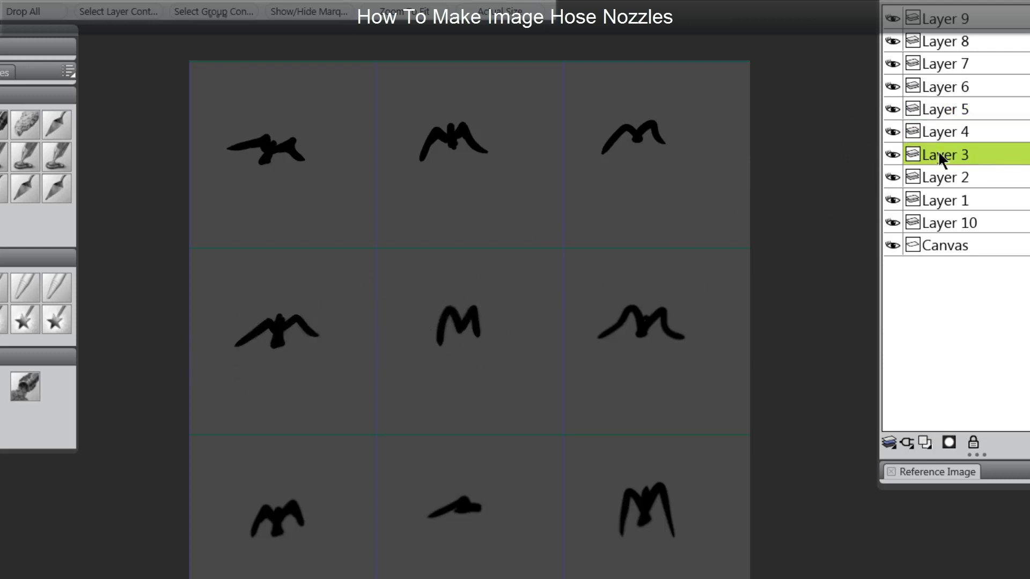
click(928, 177)
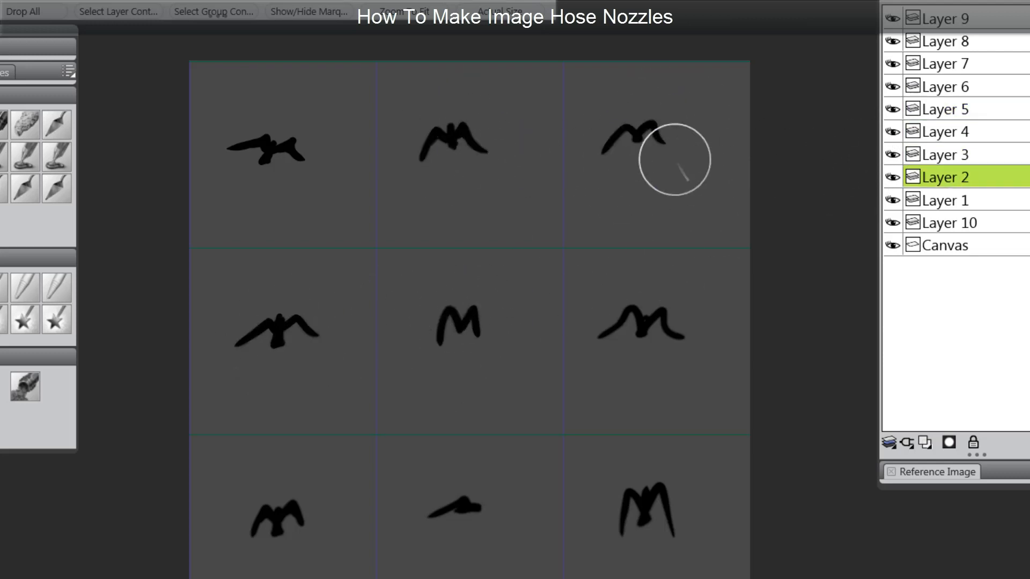
click(944, 200)
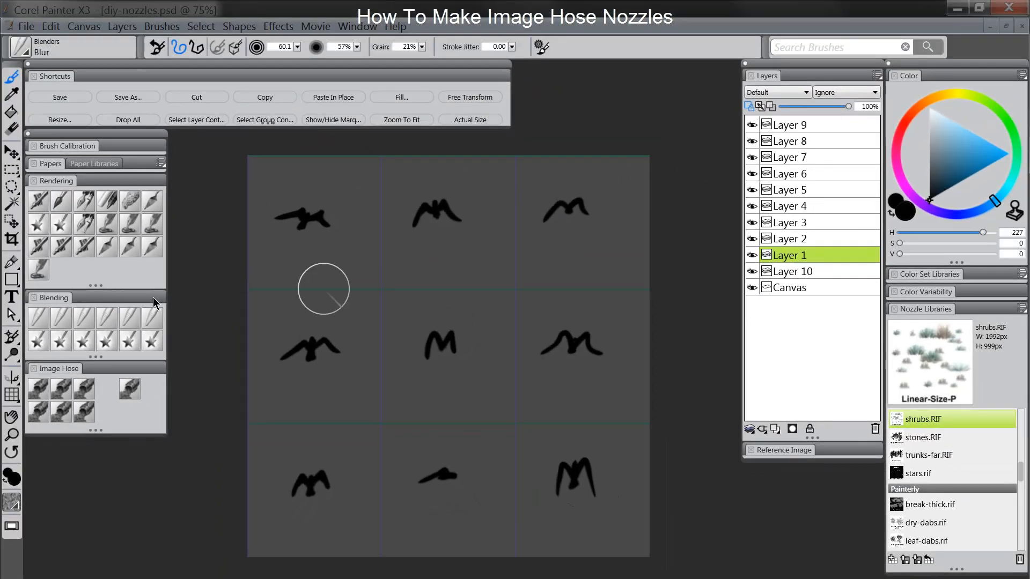
Paint over the blurred birds on Layers 1 to 9 in black with the Scratchboard Tool at size 91.5, preserving transparency
click(84, 201)
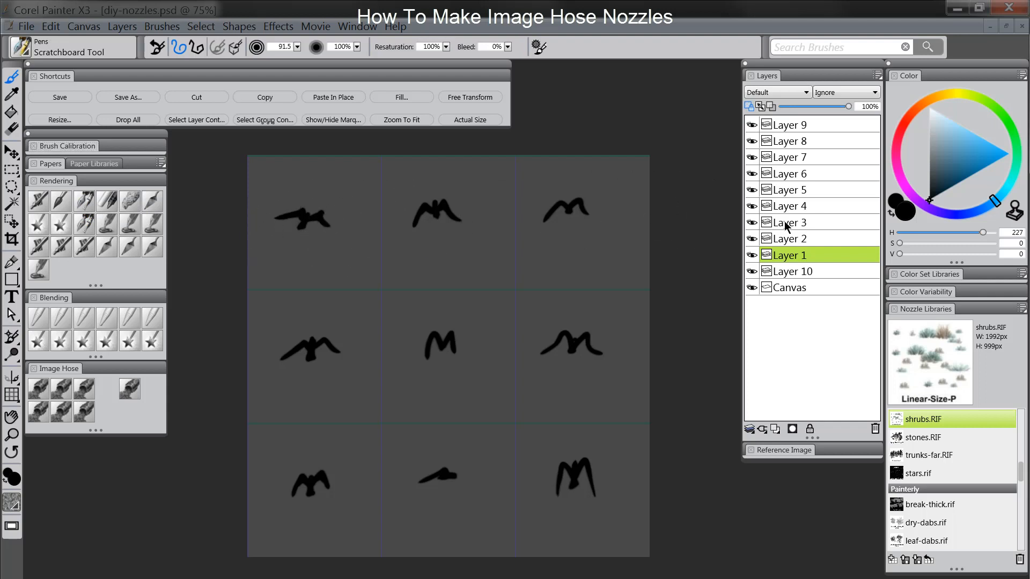
click(801, 240)
click(754, 228)
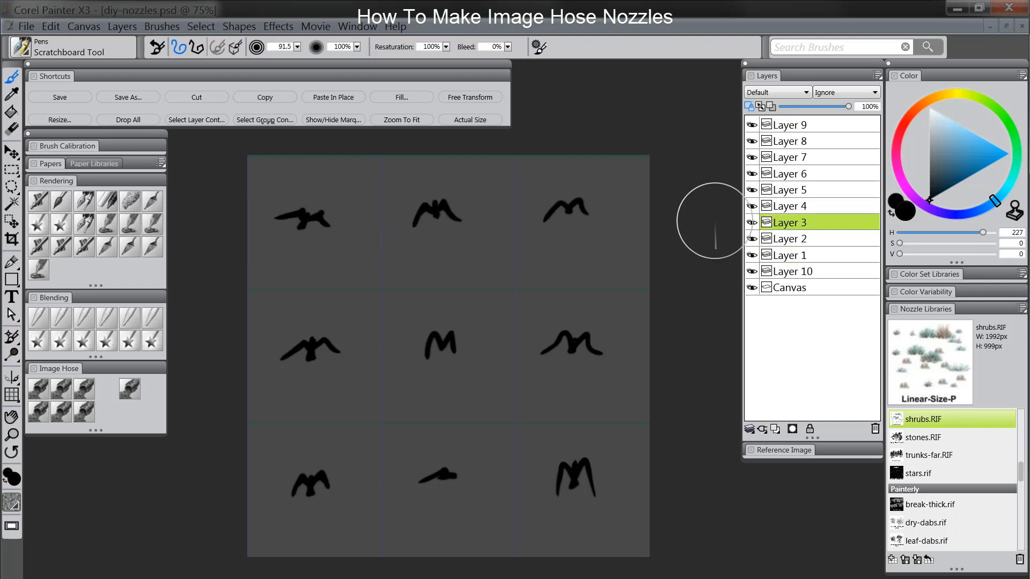
click(797, 207)
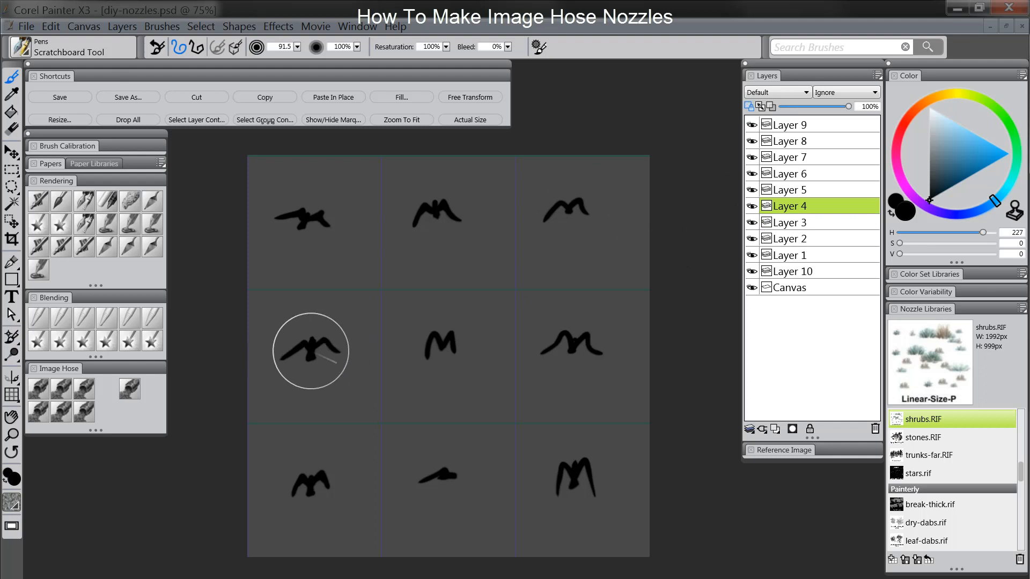
click(802, 192)
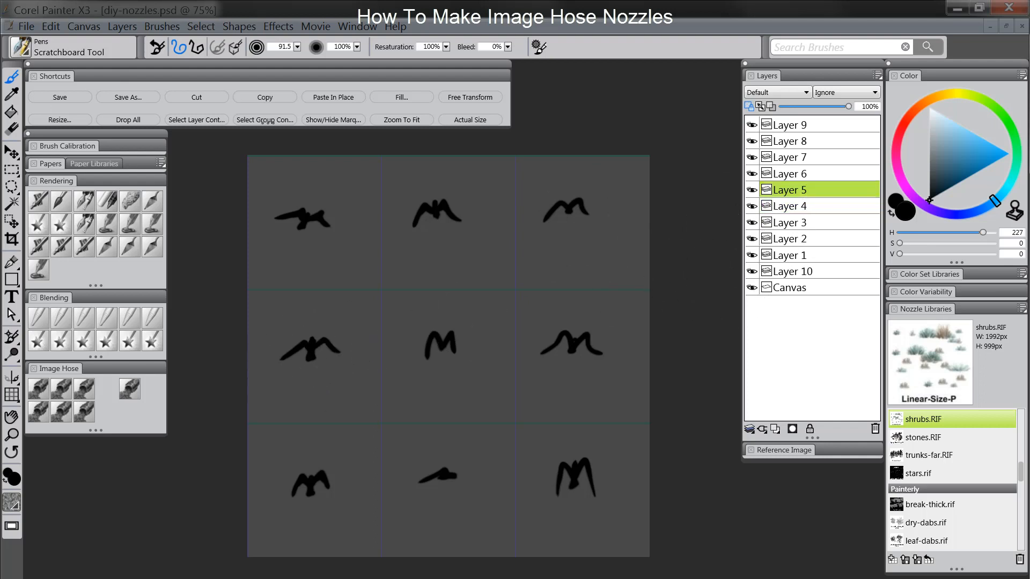
click(815, 176)
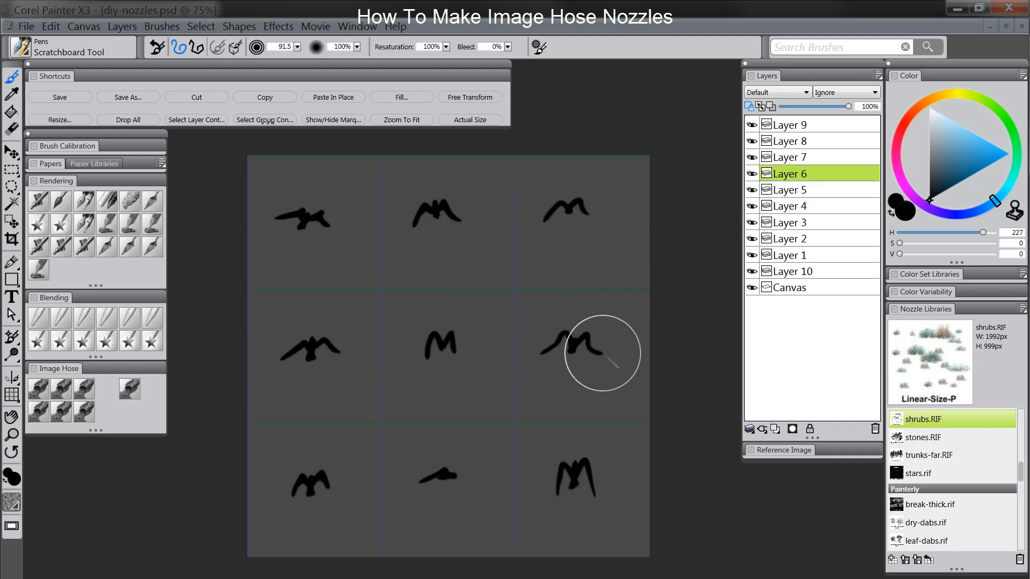
click(801, 157)
click(801, 142)
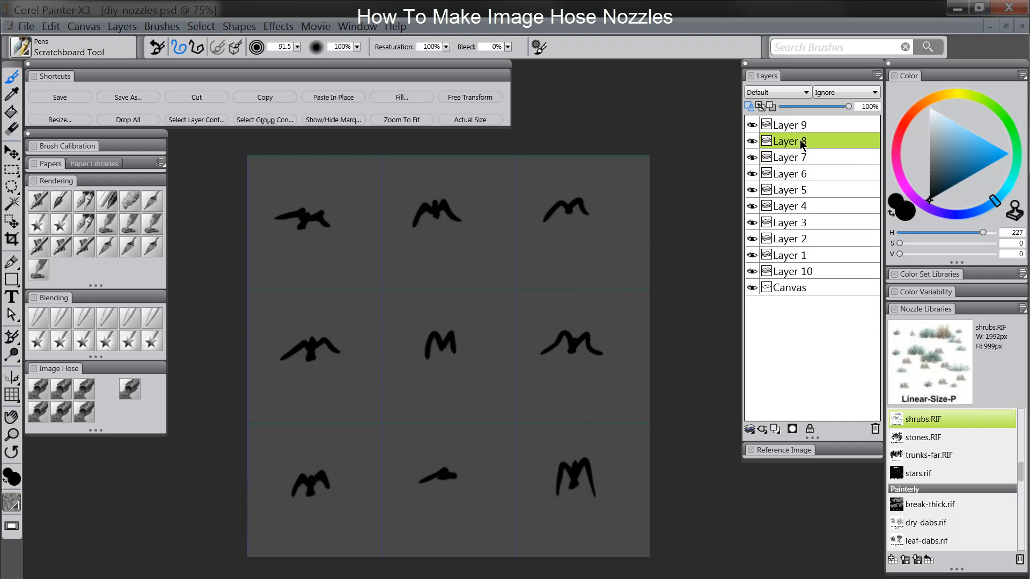
click(793, 127)
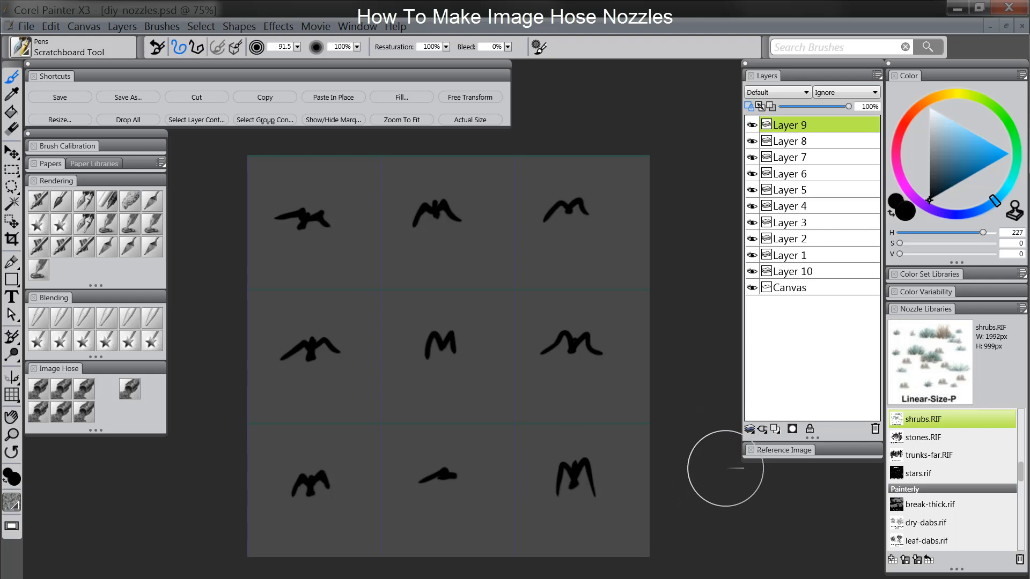
Hide the grey Layer 10 and the Canvas, and group Layers 1 to 9
click(751, 272)
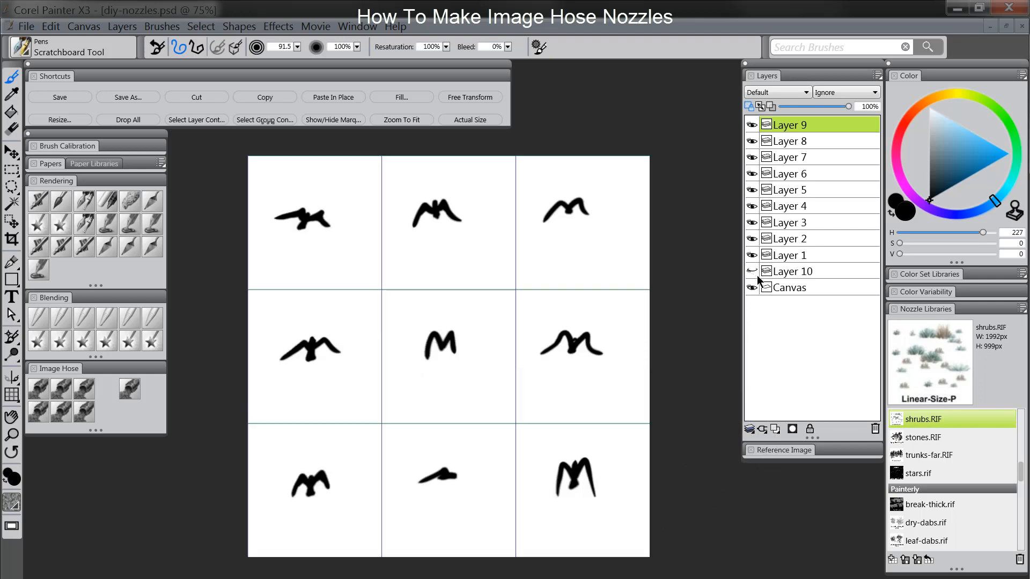
click(753, 287)
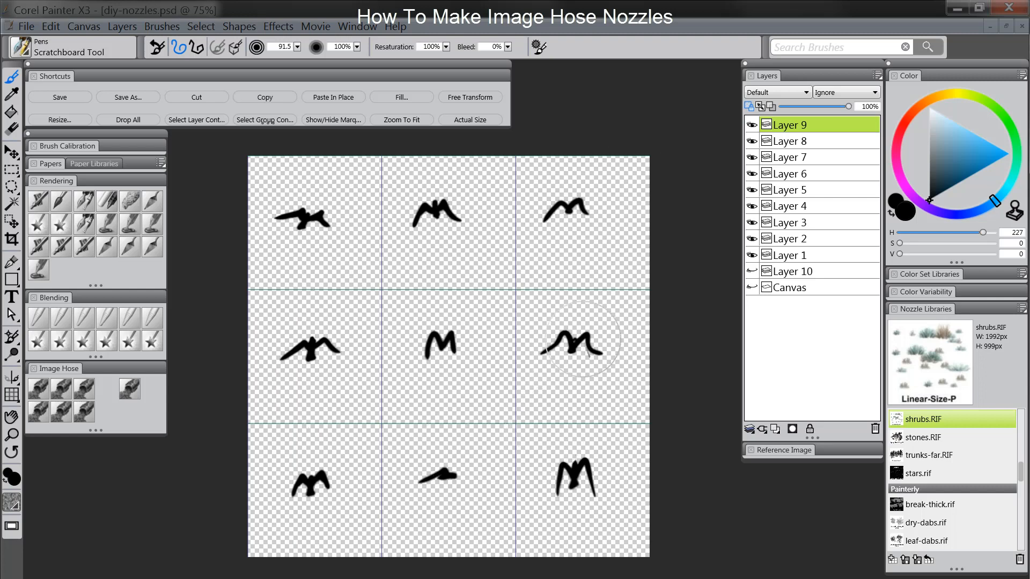
shift+click(800, 253)
key(ctrl+g)
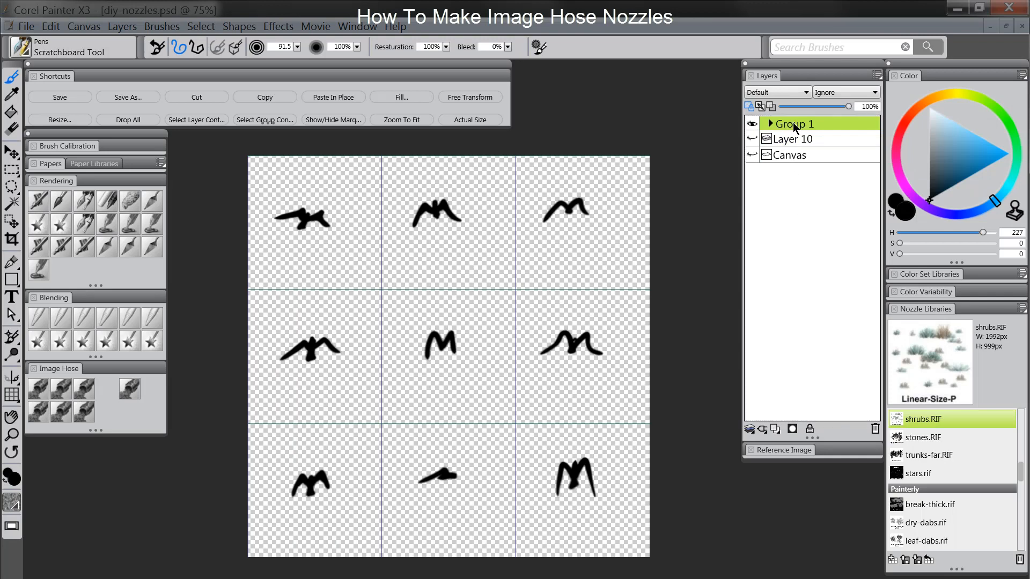
Rename the new layer group "birds" and expand it to show its layers
text(birds)
key(Return)
click(770, 124)
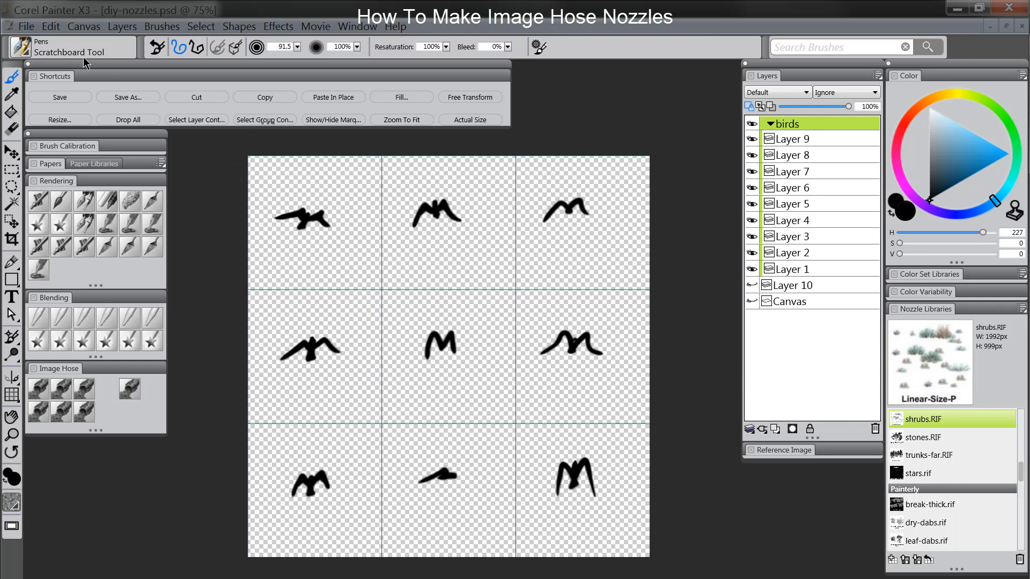
Save the layered document under the new name "birds" in Photoshop format in the diy nozzles folder
click(26, 25)
mouse_move(51, 26)
click(65, 197)
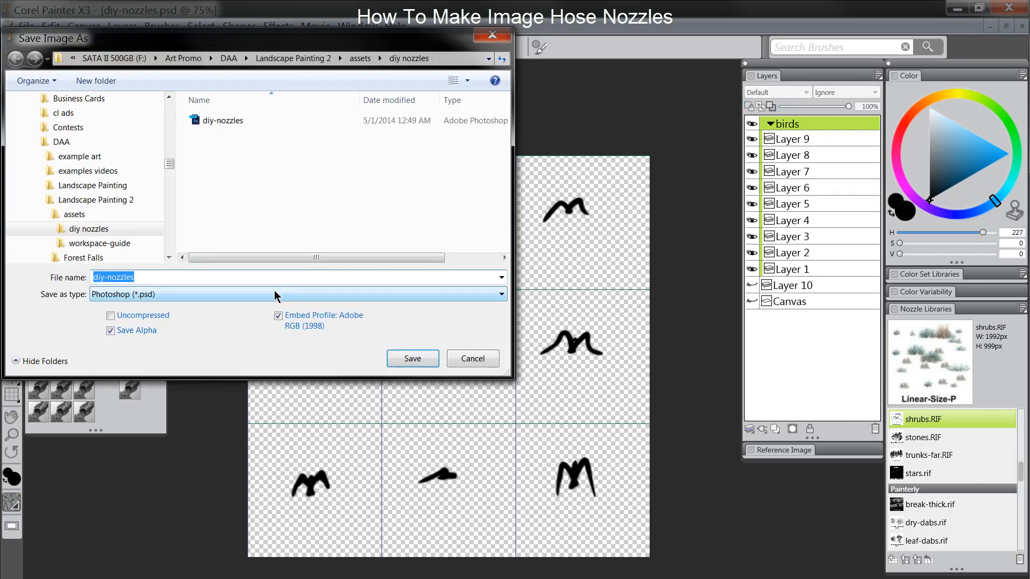
text(birds)
key(Return)
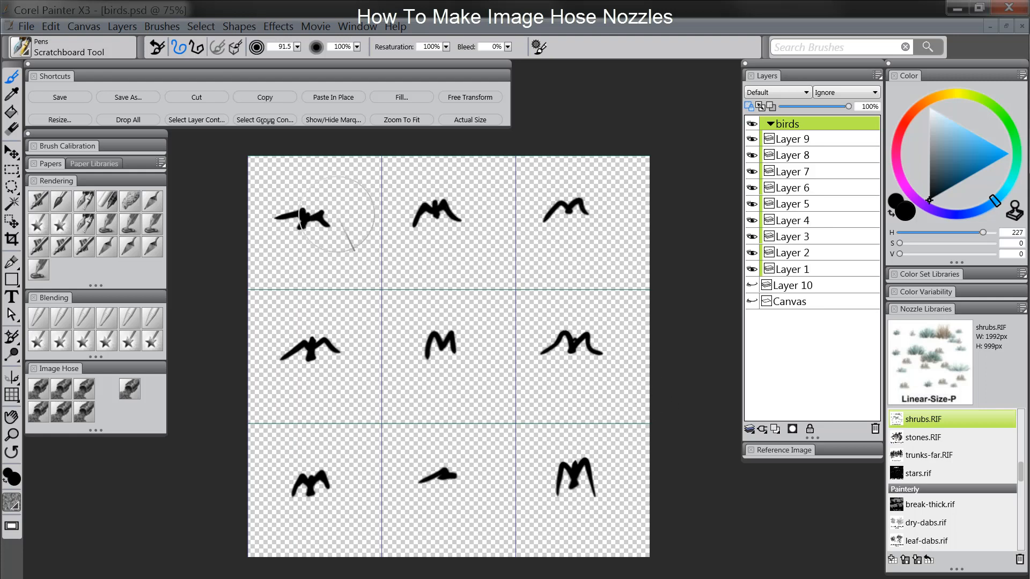
Reduce the brush size to 9.3, collapse the birds group and make a nozzle from it
drag(354, 250, 337, 216)
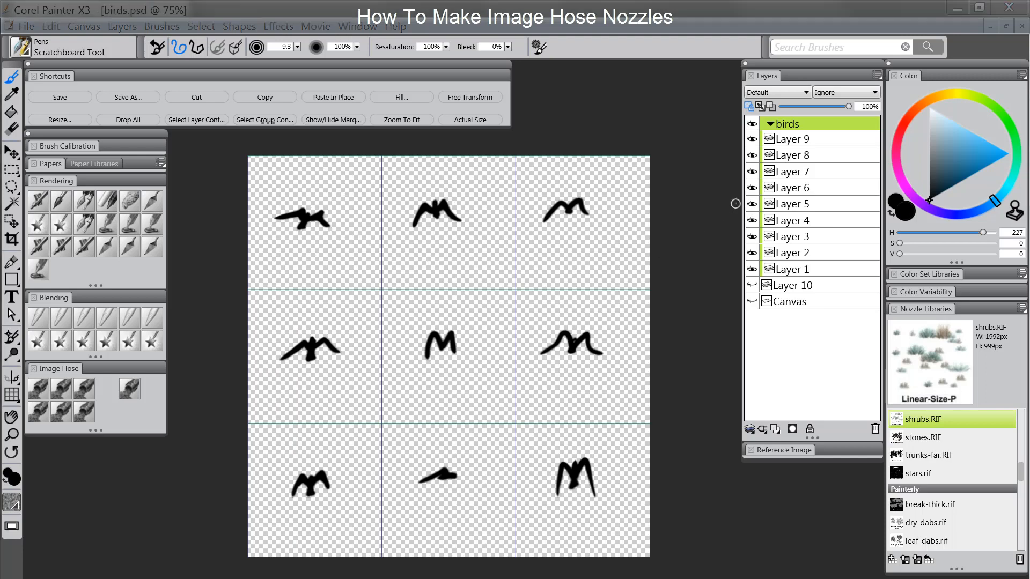
click(771, 124)
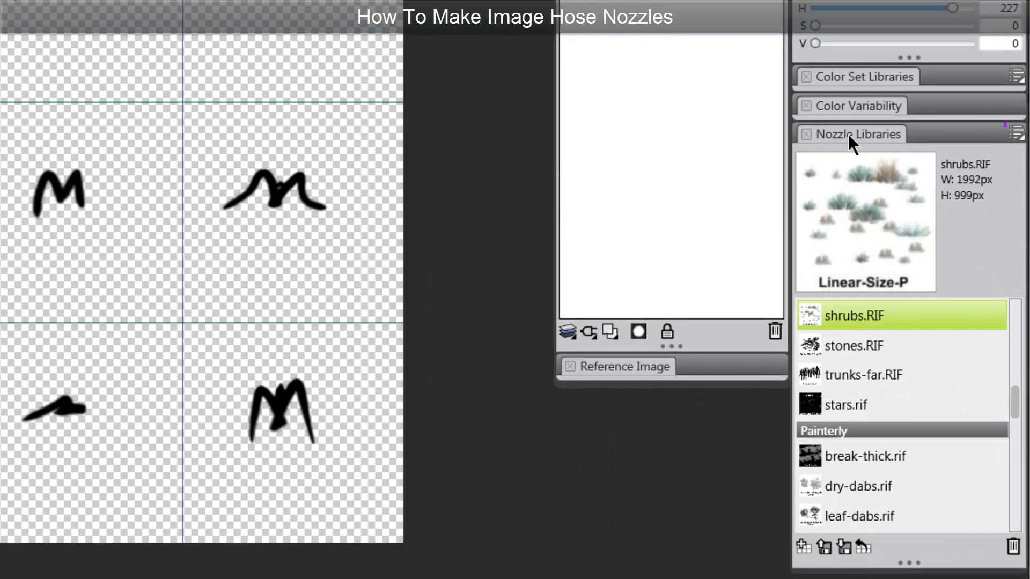
click(1016, 135)
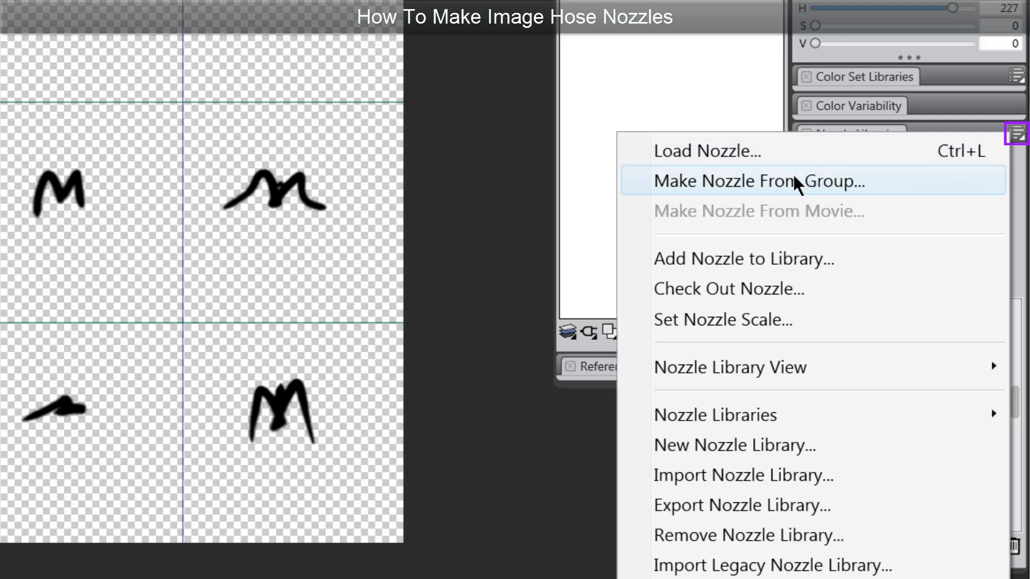
click(756, 181)
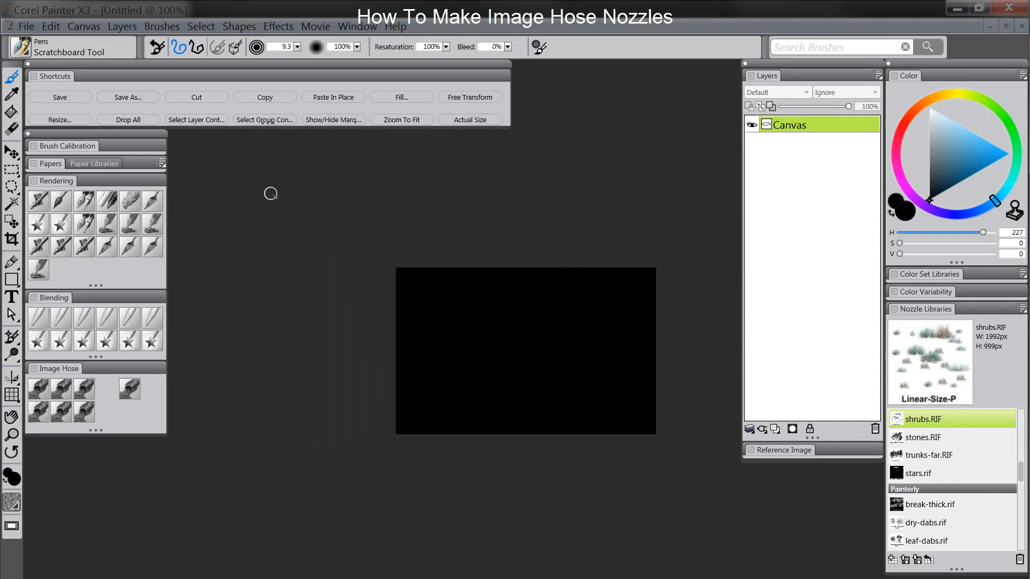
Save the new nozzle image as "birds" in Painter RIFF format in the diy nozzles folder and close it
click(26, 26)
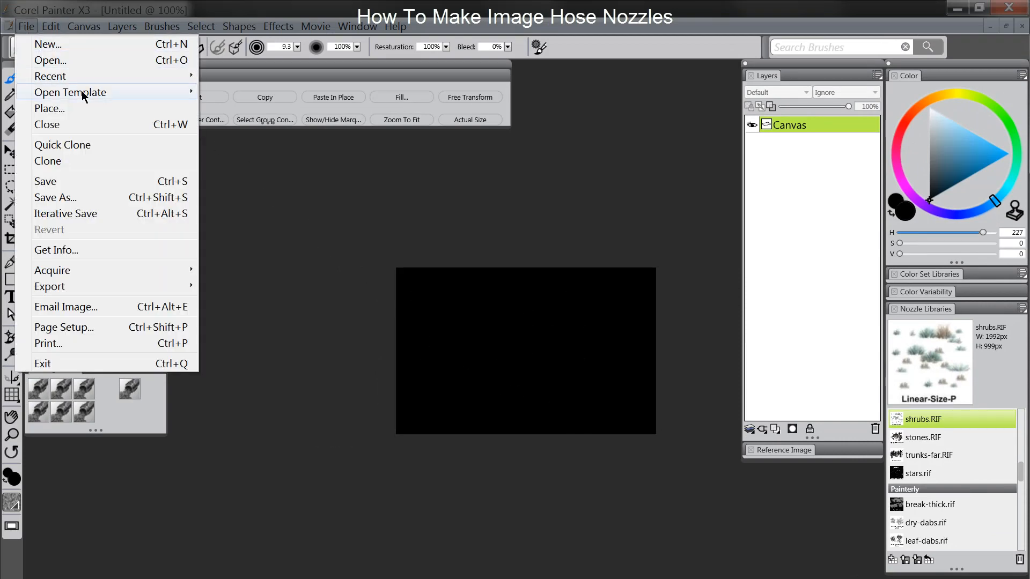
click(59, 201)
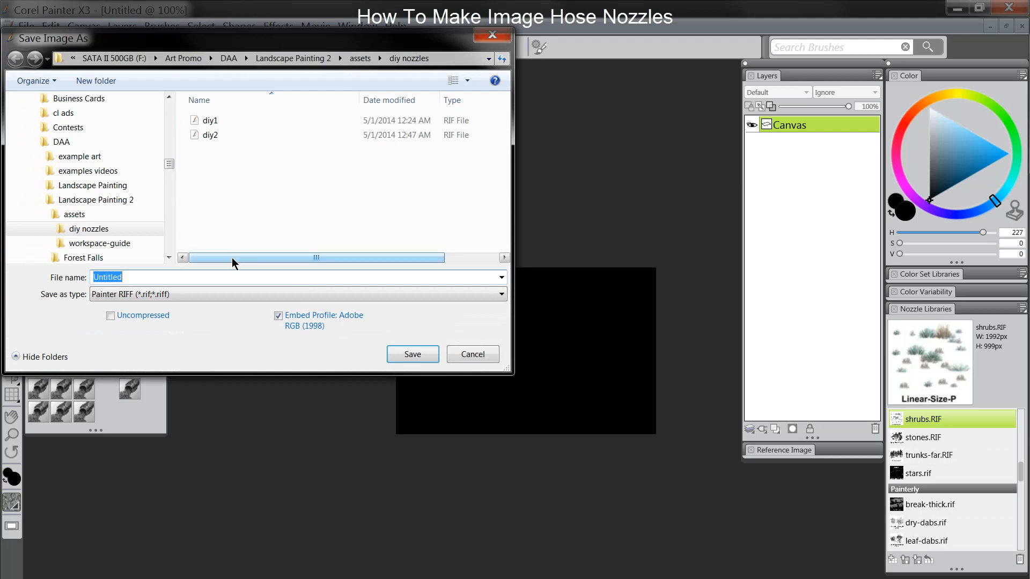
text(birds)
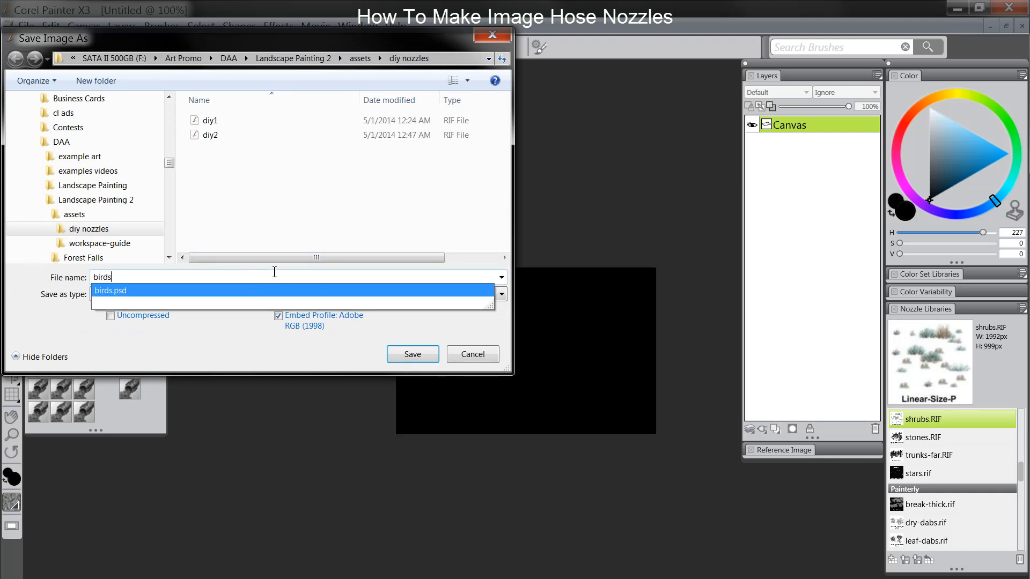
click(273, 246)
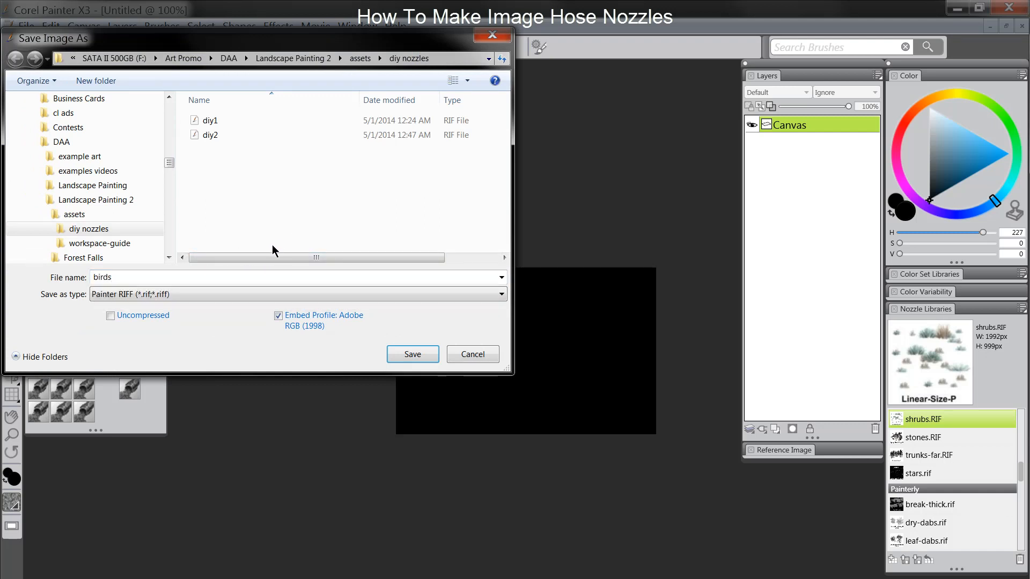
click(415, 354)
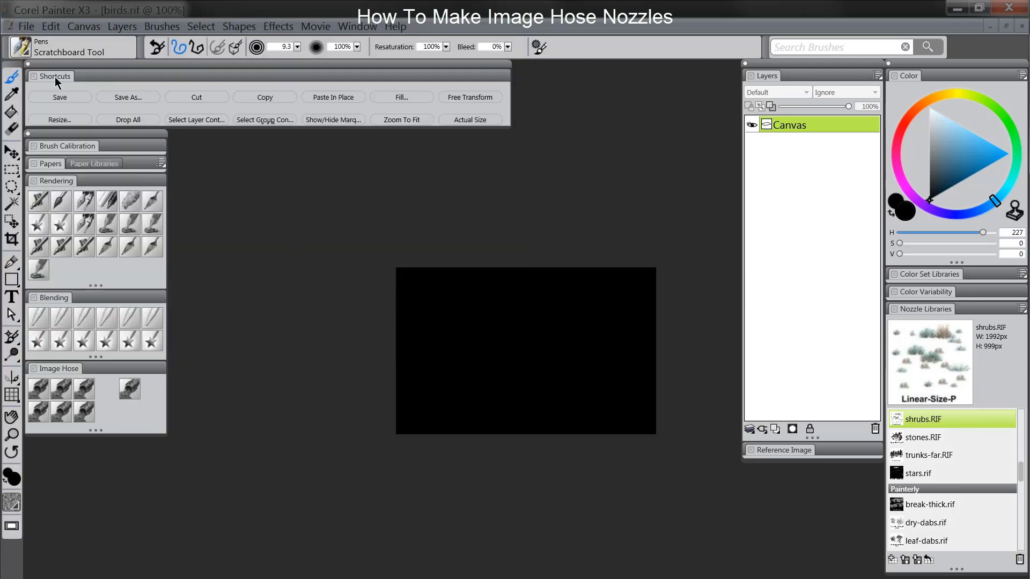
click(26, 26)
click(59, 129)
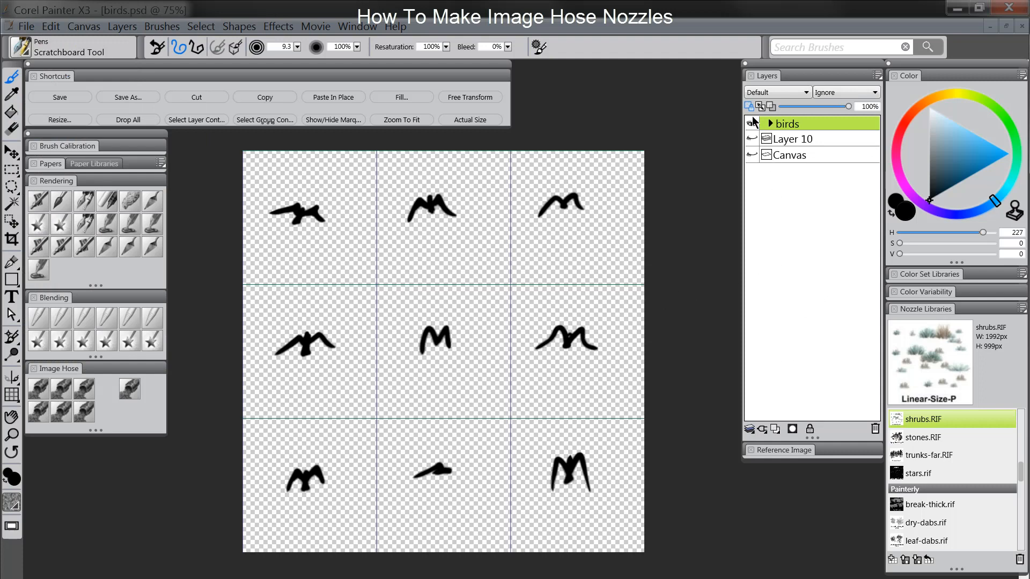
Hide the birds group, add a new layer with Preserve Transparency off, and show the grey Layer 10
click(752, 125)
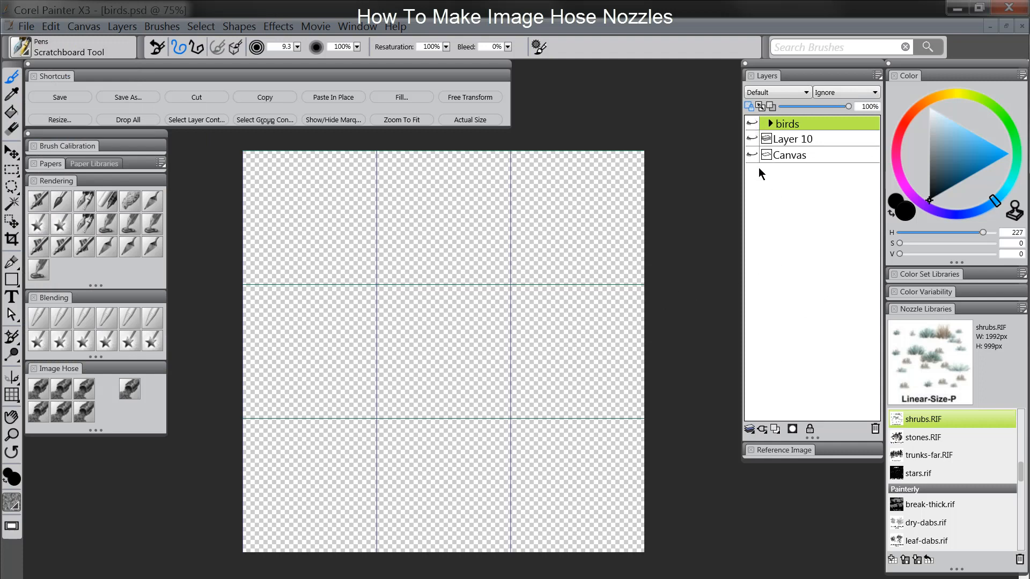
click(776, 430)
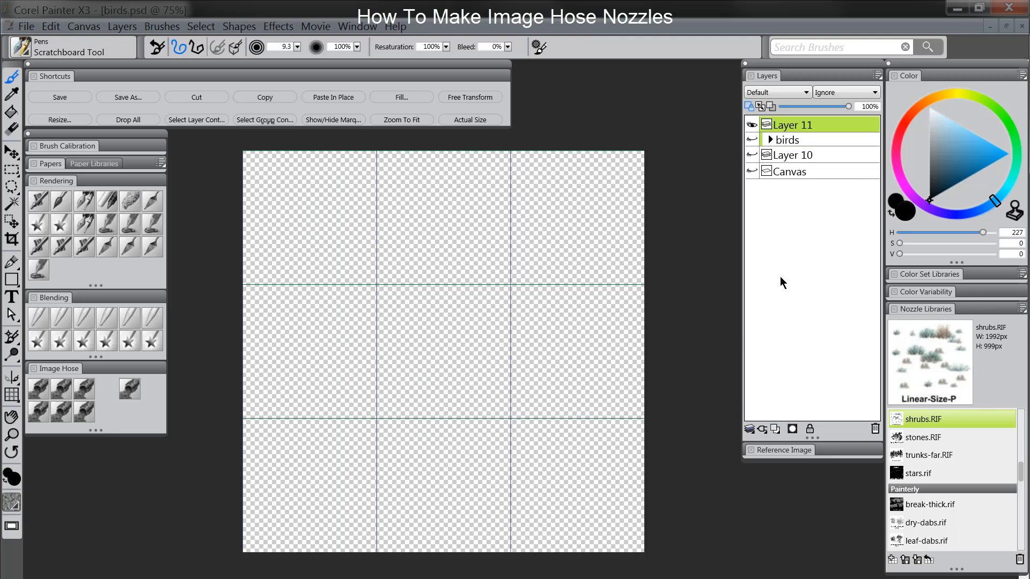
click(753, 156)
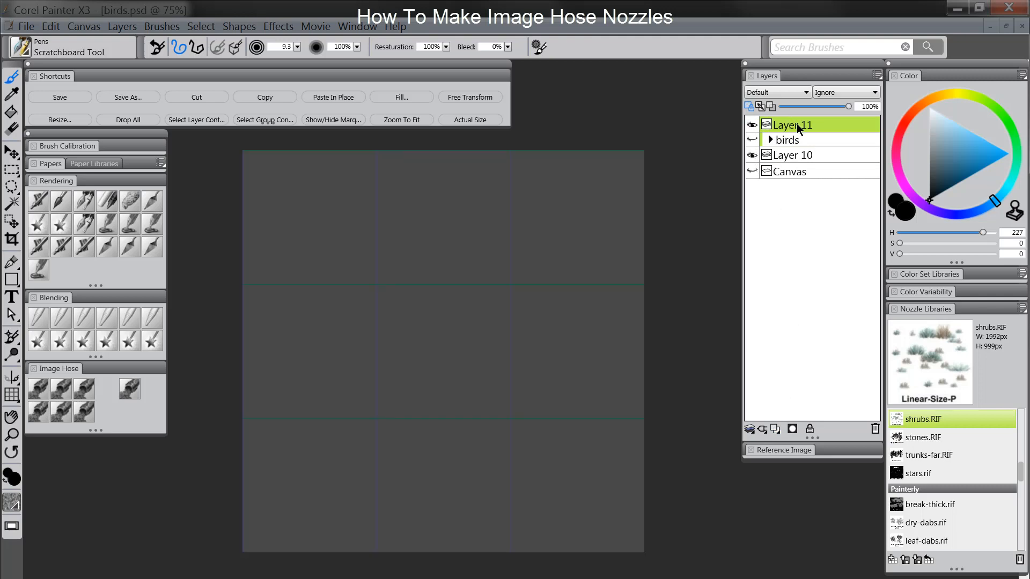
click(761, 107)
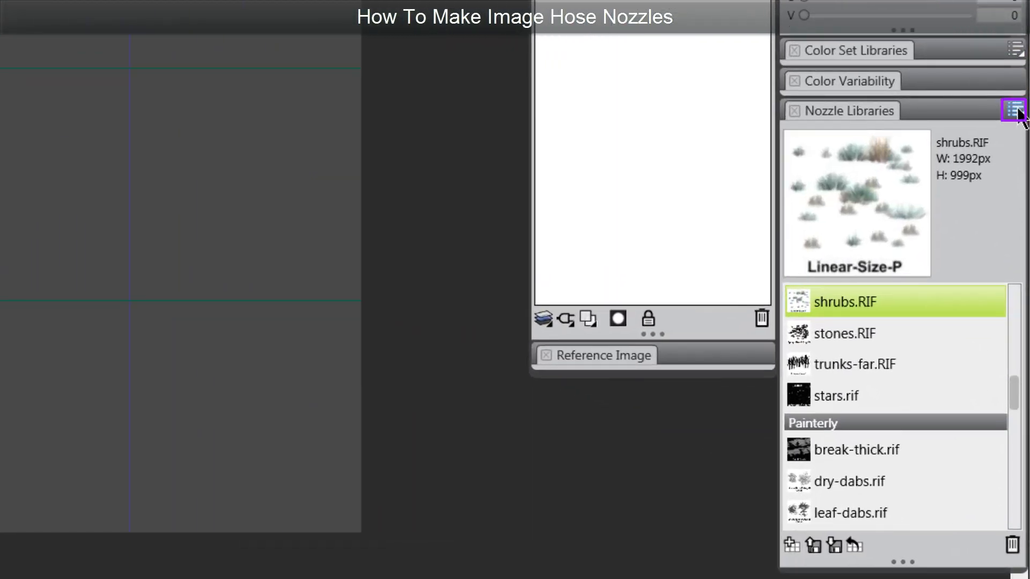
Load the birds RIF file from the diy nozzles folder as the current nozzle
click(1015, 111)
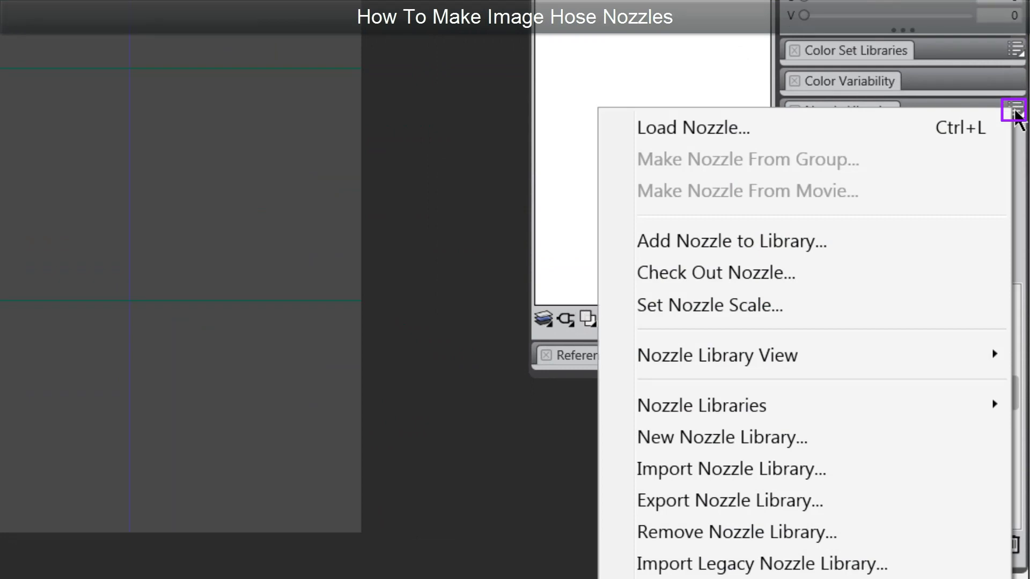
click(720, 133)
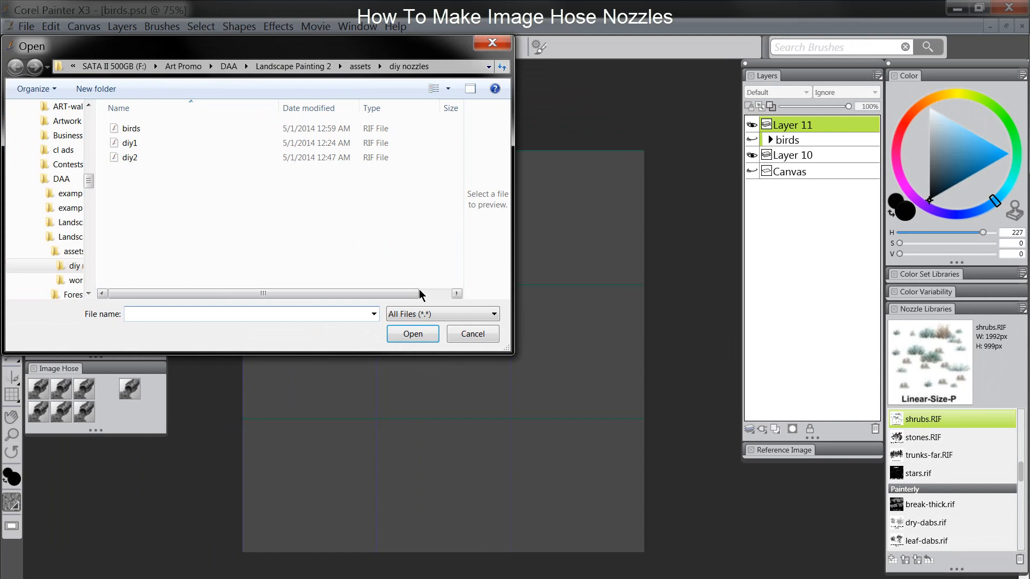
click(134, 128)
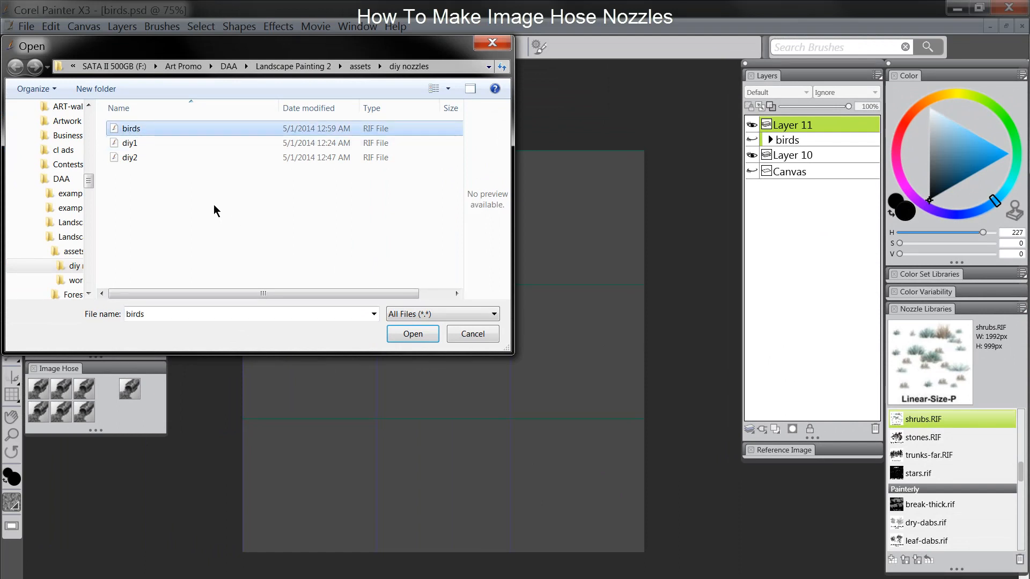
click(411, 334)
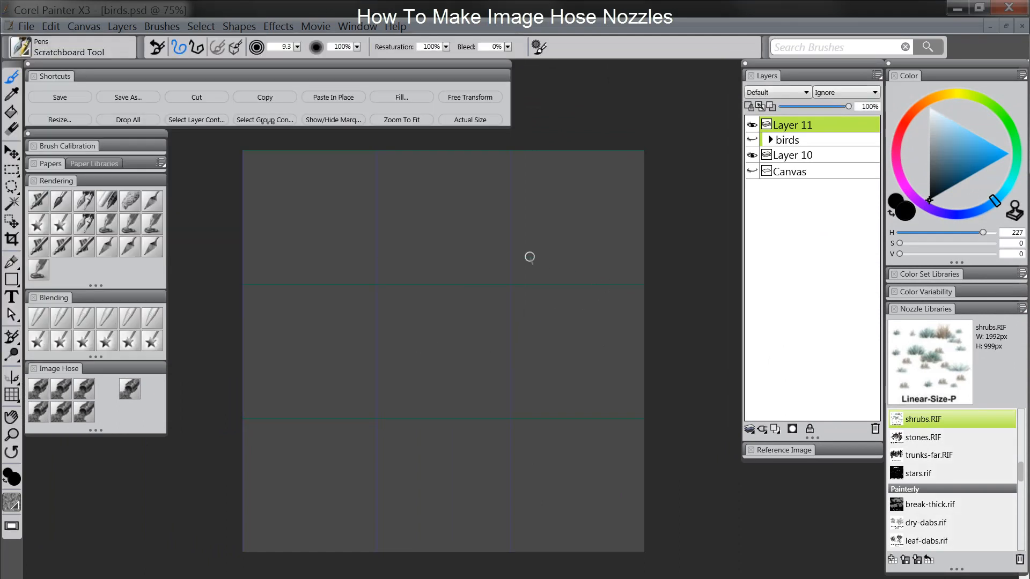
Test the nozzle on Layer 11 by spraying large birds with Spray-Size-P Angle-W at size 127.7, and undo the stroke
click(61, 390)
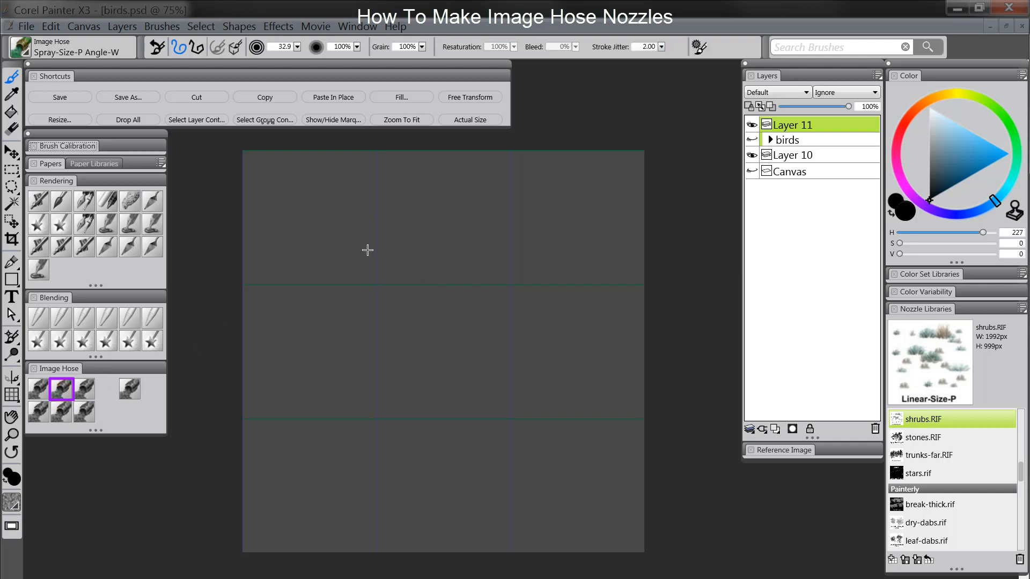
mouse_move(386, 237)
mouse_down()
mouse_move(327, 295)
mouse_move(443, 278)
mouse_move(384, 337)
mouse_move(449, 358)
mouse_move(458, 419)
mouse_move(536, 421)
mouse_up()
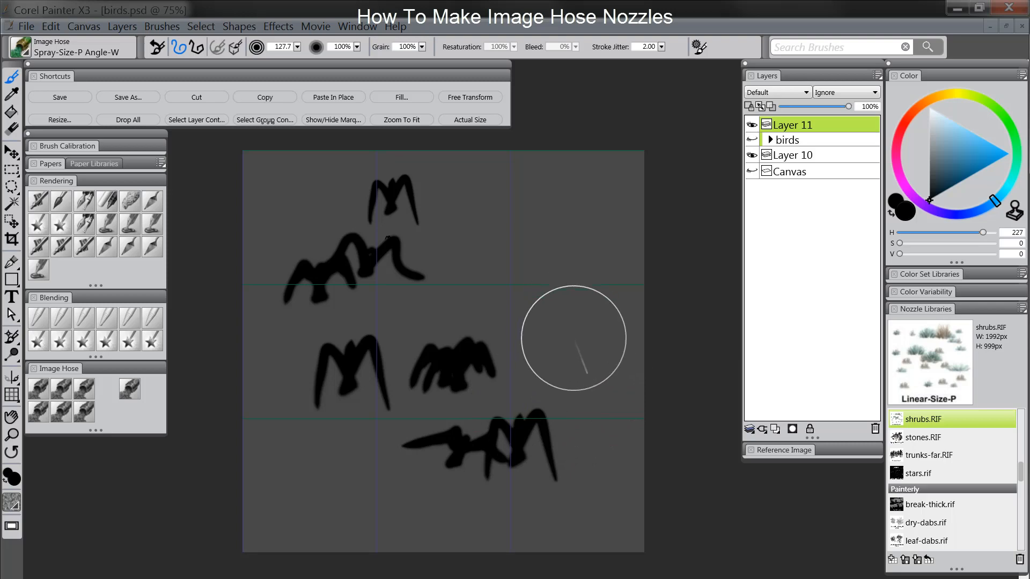
key(ctrl+z)
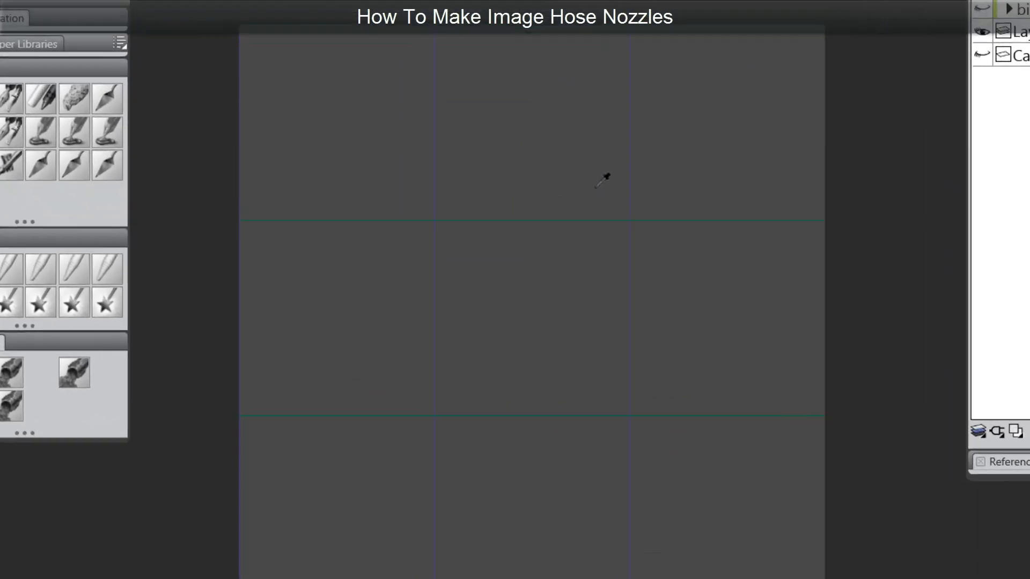
Spray a dense flock of tiny birds at size 8.1 across the upper canvas on Layer 11, and undo it
mouse_move(526, 174)
mouse_down()
mouse_move(586, 200)
mouse_move(542, 289)
mouse_move(472, 303)
mouse_move(416, 236)
mouse_move(430, 150)
mouse_move(607, 165)
mouse_move(710, 225)
mouse_move(653, 317)
mouse_move(459, 384)
mouse_move(408, 326)
mouse_move(379, 230)
mouse_move(414, 122)
mouse_move(417, 220)
mouse_move(617, 181)
mouse_move(651, 236)
mouse_move(625, 108)
mouse_move(351, 131)
mouse_move(736, 140)
mouse_up()
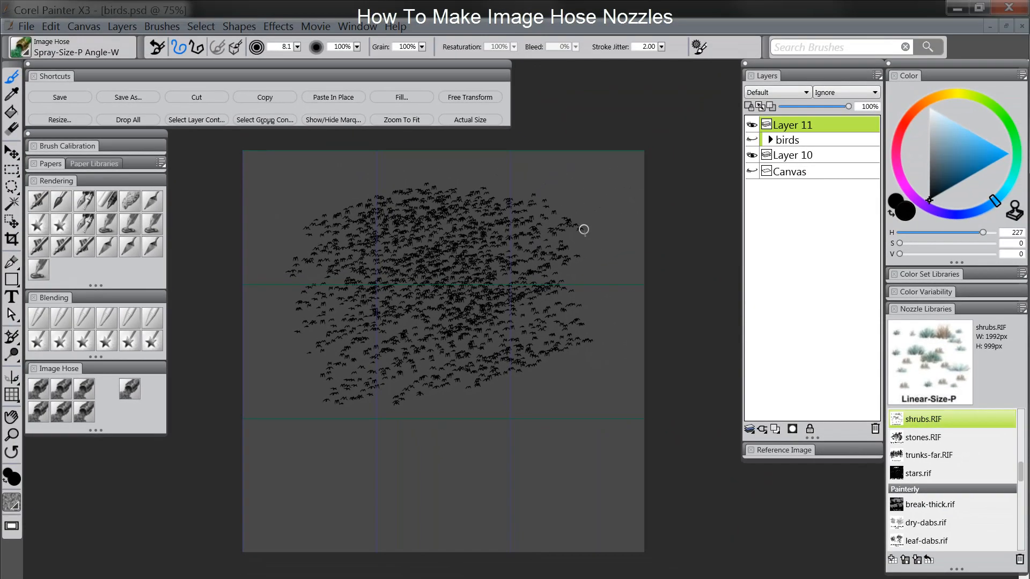
mouse_move(584, 229)
mouse_down()
mouse_move(530, 312)
mouse_move(594, 334)
mouse_up()
key(ctrl+z)
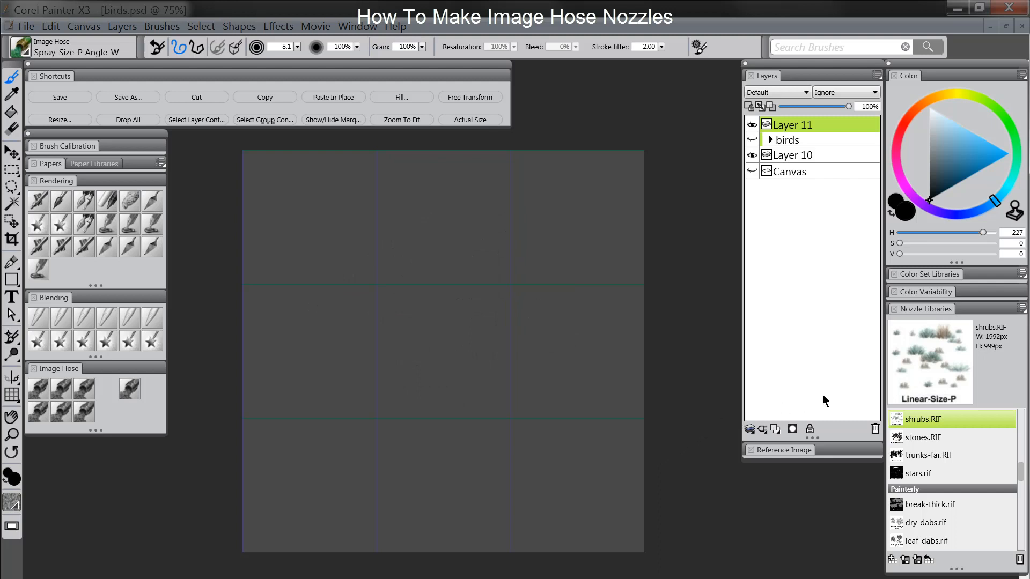
Delete the test Layer 11, hide the grey Layer 10 and show the white Canvas
click(875, 429)
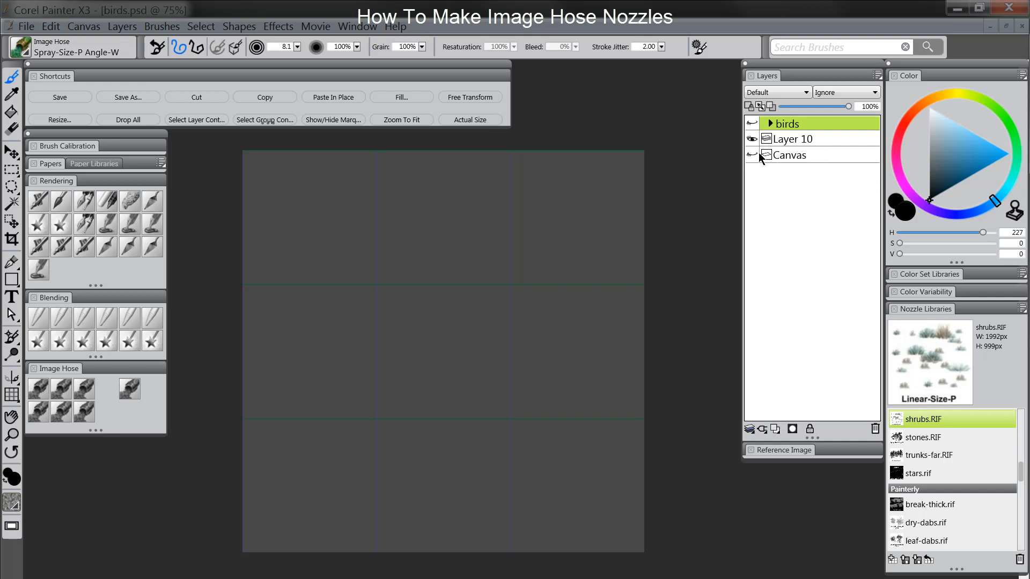
click(752, 139)
Paint a small tuft of olive-green grass blades in the centre grid cell on a new layer with the Detail Oils Brush
click(978, 101)
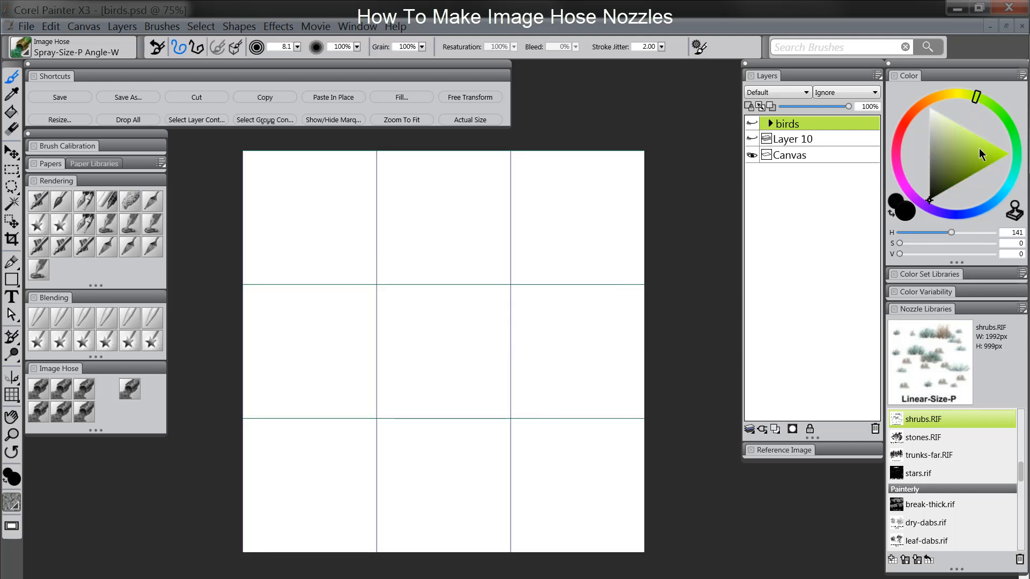
click(977, 171)
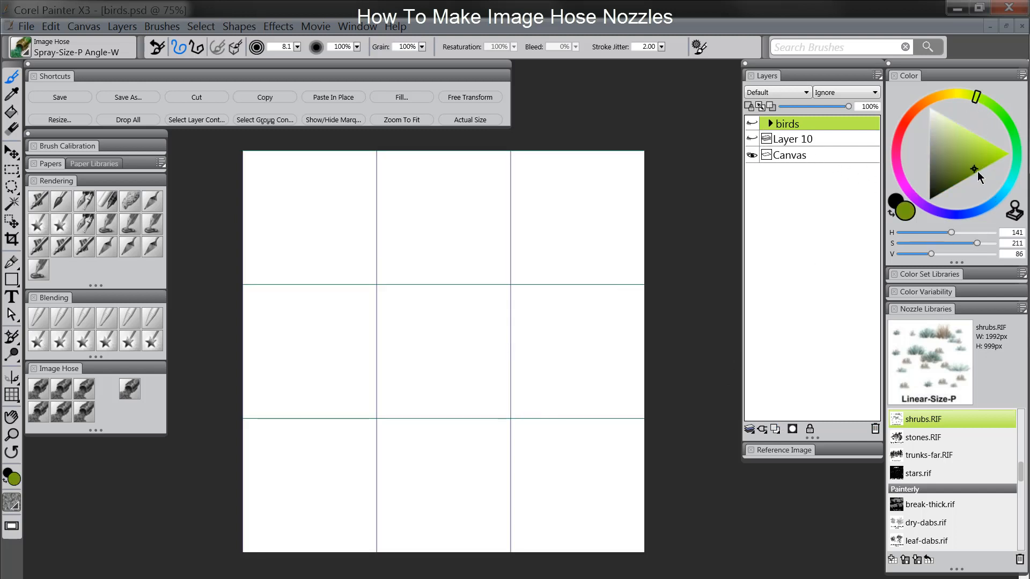
click(775, 428)
click(61, 201)
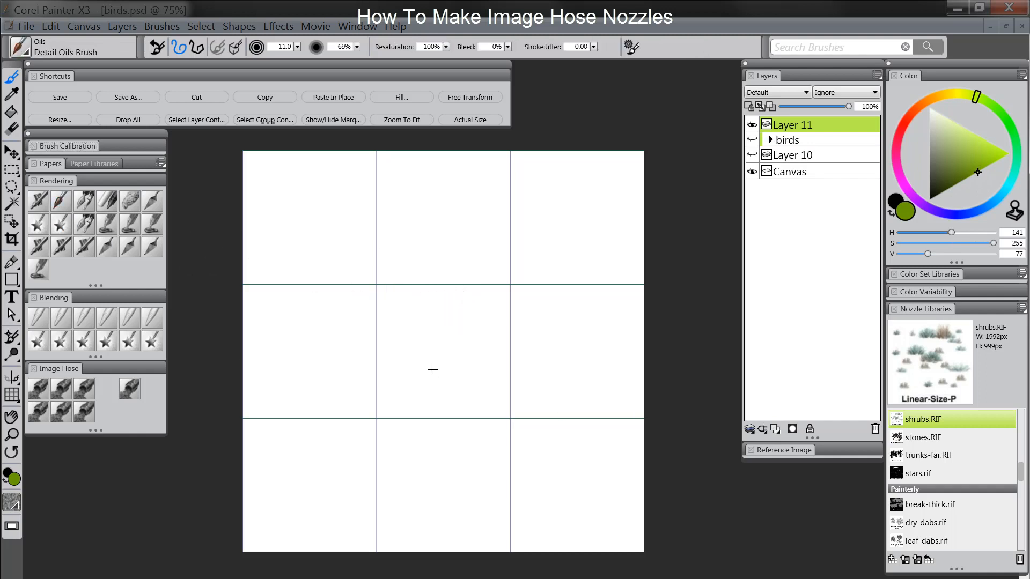
drag(432, 389, 439, 333)
drag(432, 384, 418, 339)
drag(432, 388, 442, 365)
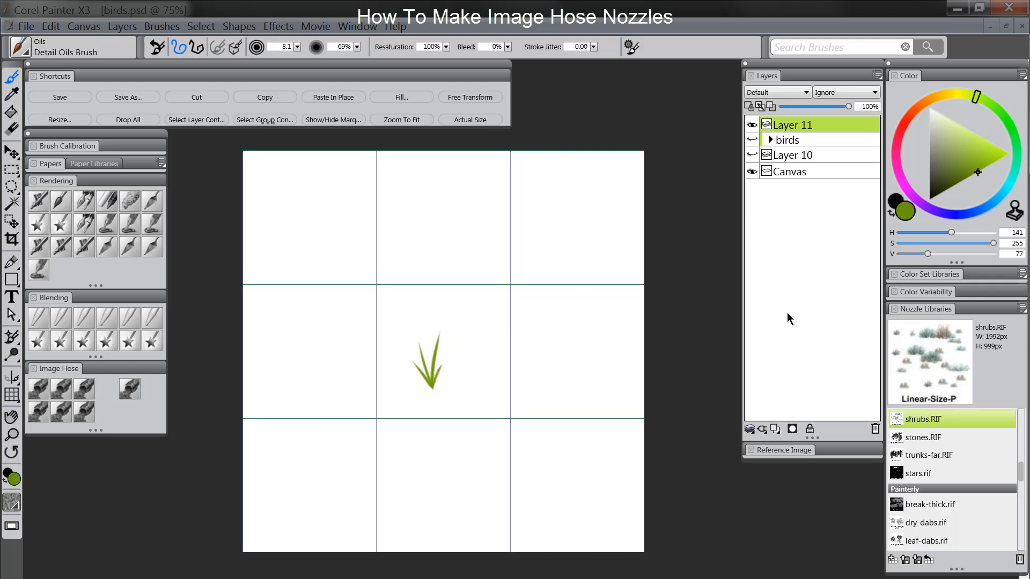
Add another layer and paint a single grass blade in the middle row's right grid cell
click(774, 429)
drag(561, 387, 552, 333)
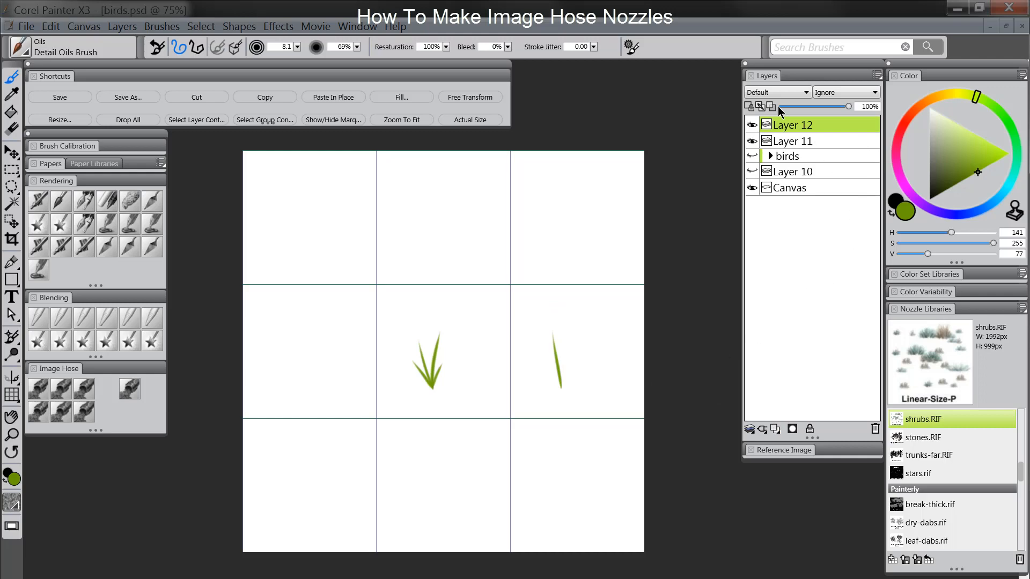
Preserve transparency, highlight the grass on Layers 12 and 11 in bright yellow-green, and shade the tuft on Layer 11 in dark green
click(984, 152)
click(970, 100)
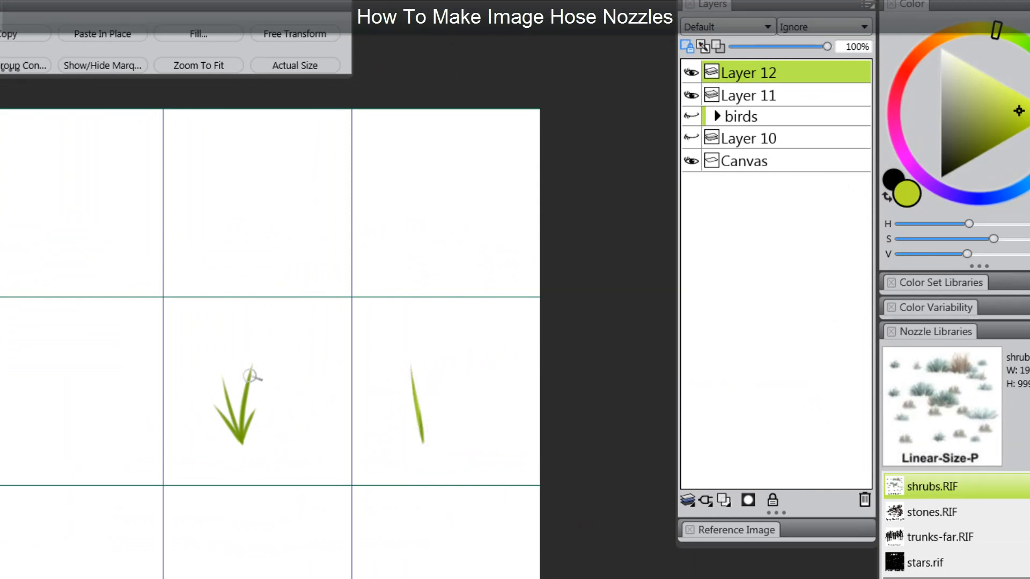
click(774, 92)
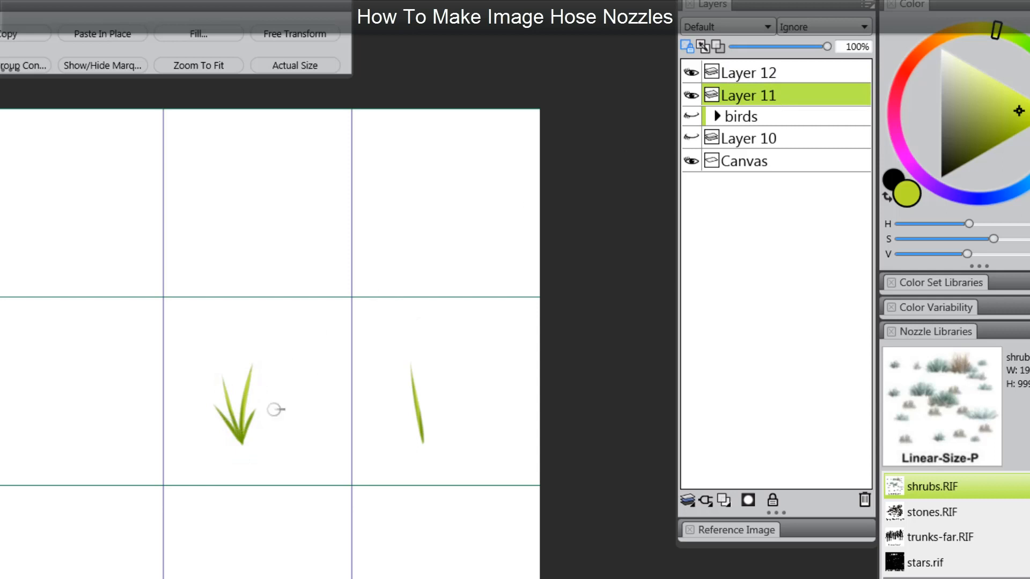
click(961, 160)
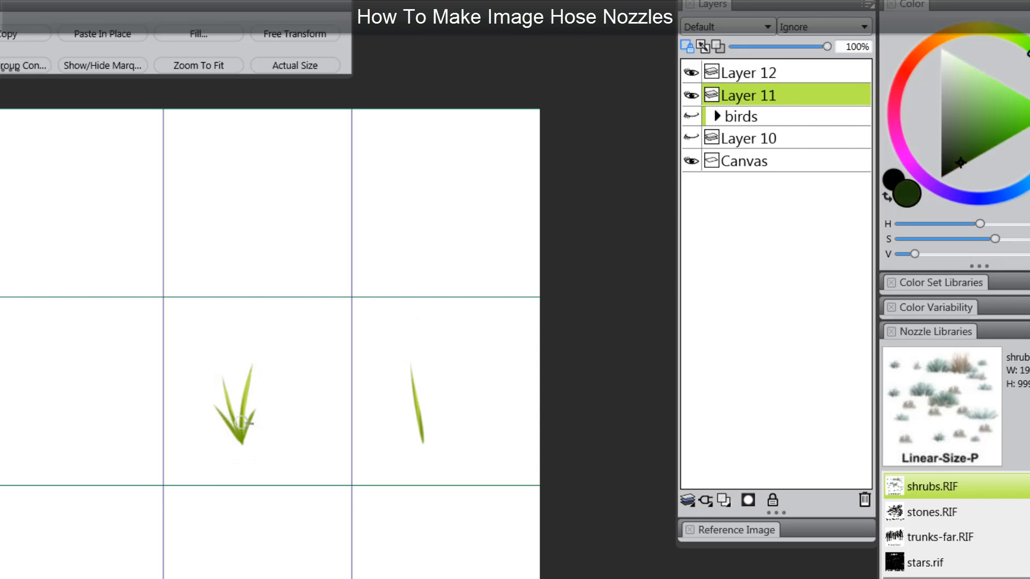
mouse_move(239, 435)
mouse_down()
mouse_move(224, 413)
mouse_move(247, 393)
mouse_up()
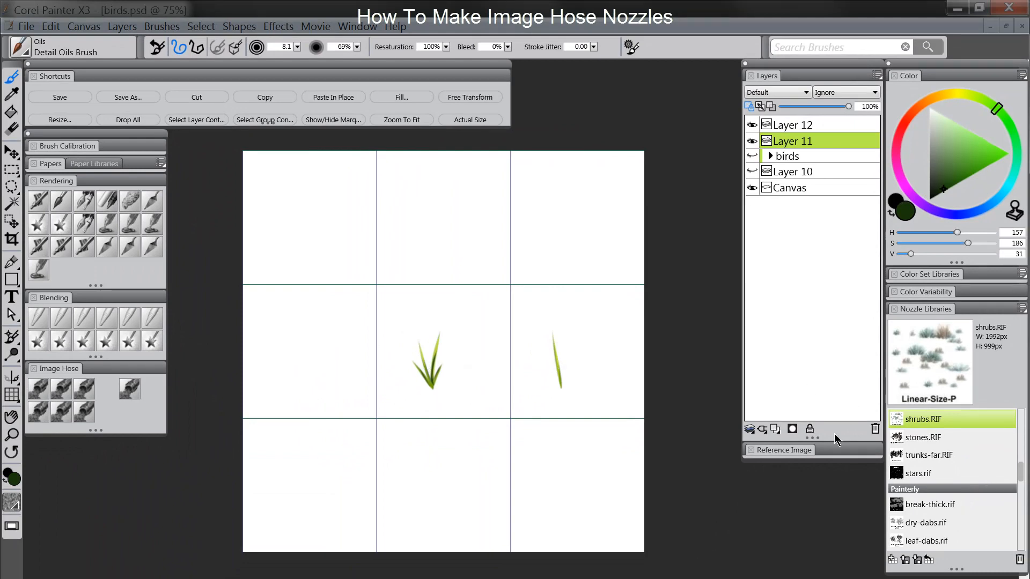
Spray a band of grass across the upper half of a new layer using the grass3.rif nozzle and the Linear-Size-P Image Hose
click(775, 429)
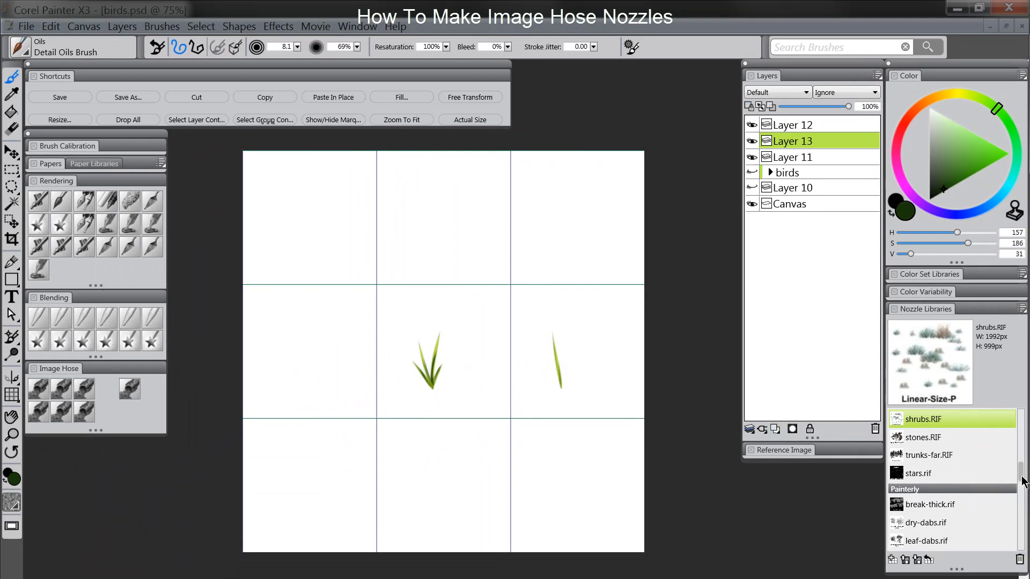
scroll(1012, 445, up, 5)
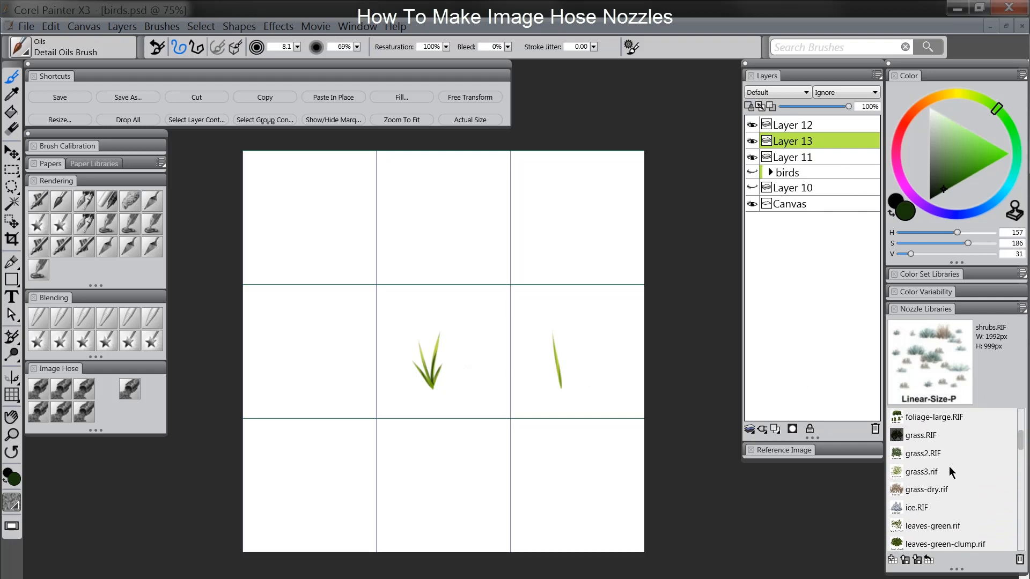
click(950, 472)
mouse_move(295, 215)
mouse_down()
mouse_move(317, 220)
mouse_move(314, 236)
mouse_move(436, 204)
mouse_move(431, 219)
mouse_move(501, 206)
mouse_move(490, 234)
mouse_move(605, 215)
mouse_up()
mouse_move(302, 241)
mouse_down()
mouse_move(289, 262)
mouse_move(347, 239)
mouse_move(330, 267)
mouse_move(404, 260)
mouse_move(399, 277)
mouse_move(493, 245)
mouse_move(485, 260)
mouse_move(543, 259)
mouse_move(477, 304)
mouse_move(577, 268)
mouse_move(533, 310)
mouse_move(611, 292)
mouse_move(467, 304)
mouse_move(404, 326)
mouse_move(377, 319)
mouse_move(415, 291)
mouse_move(382, 309)
mouse_move(342, 298)
mouse_move(307, 317)
mouse_move(346, 287)
mouse_move(322, 293)
mouse_move(324, 281)
mouse_move(267, 300)
mouse_move(290, 276)
mouse_move(248, 293)
mouse_up()
key(bracketright)
key(bracketright)
key(bracketright)
key(bracketright)
key(bracketright)
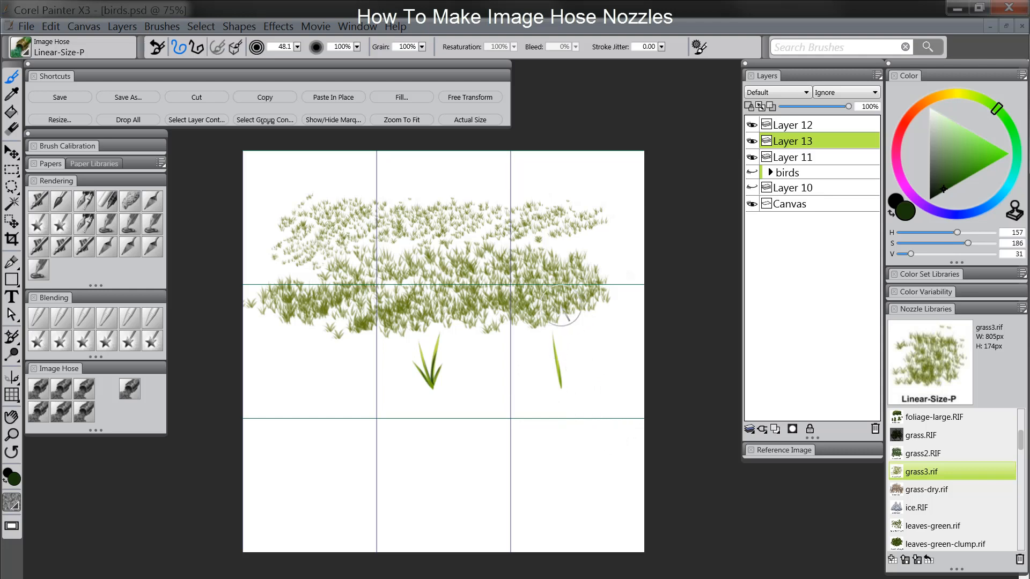
drag(564, 321, 570, 317)
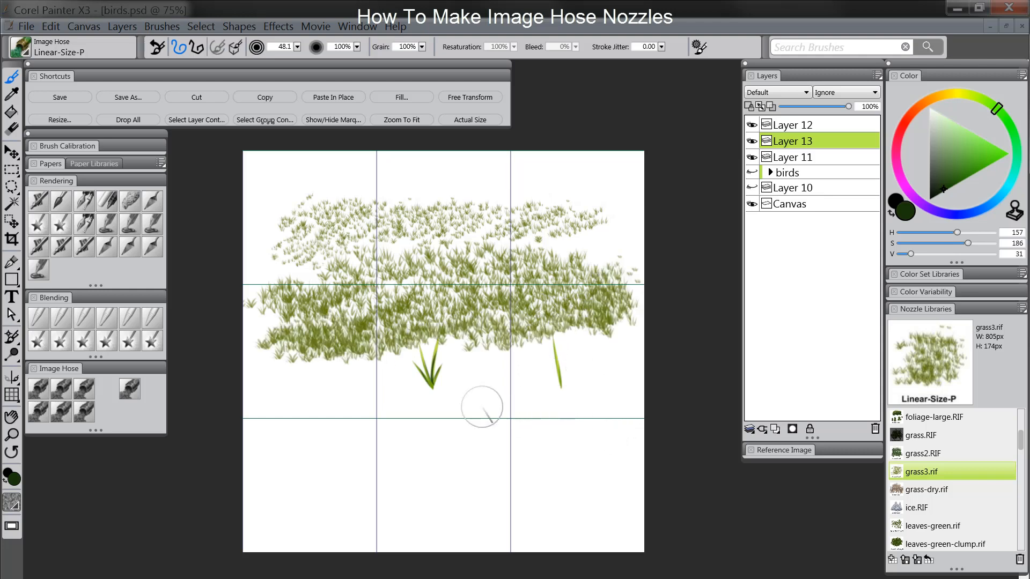
Set the additional colour to orange and spray grass below the green band with the Linear-Size-P Color Image Hose
click(60, 199)
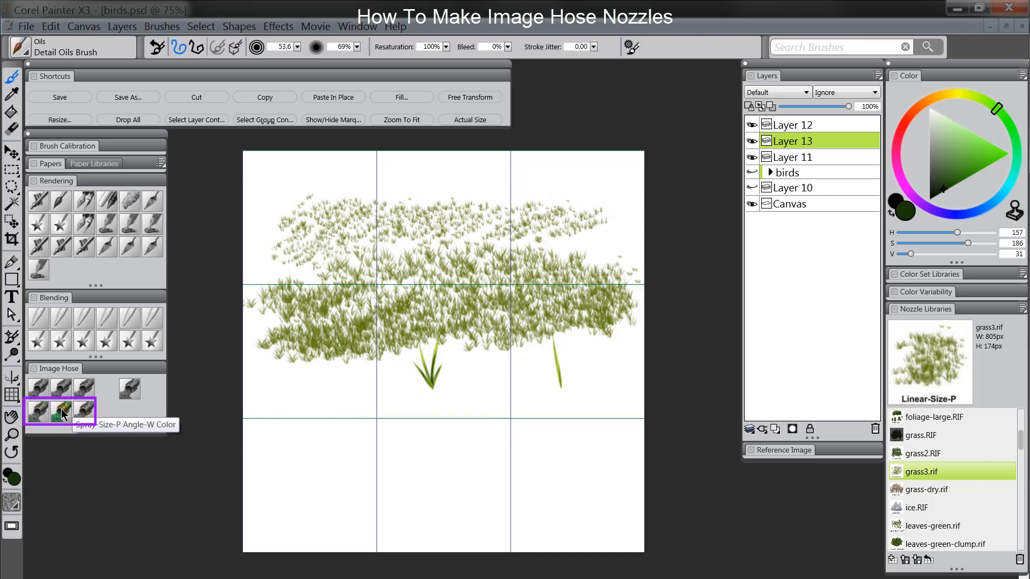
click(38, 411)
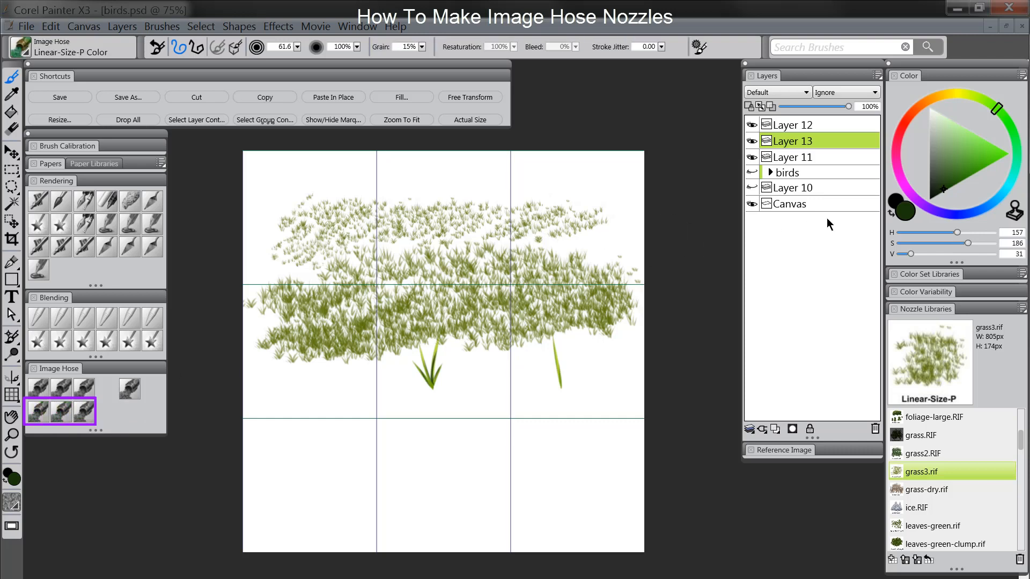
click(895, 202)
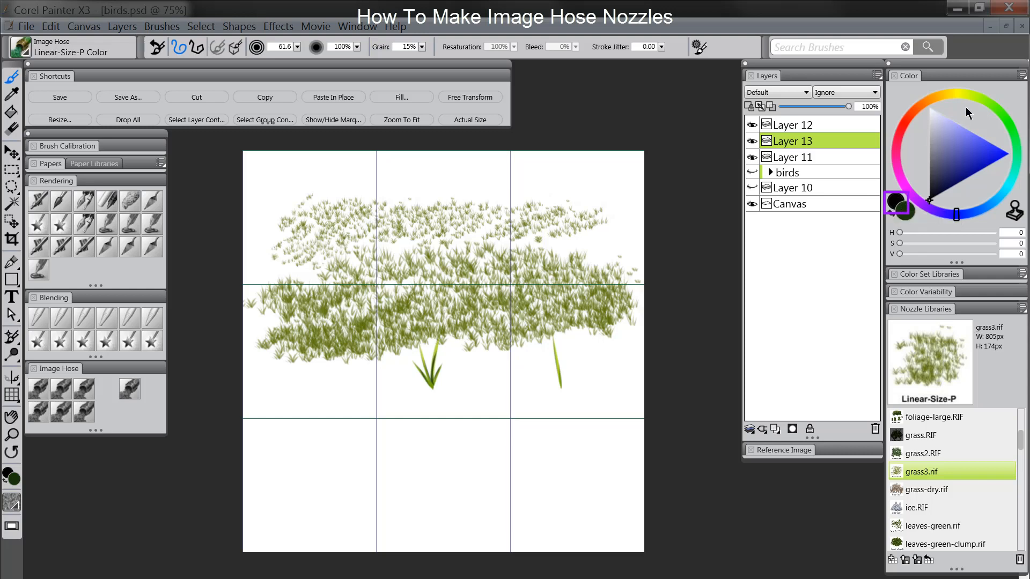
click(922, 103)
drag(970, 164, 980, 160)
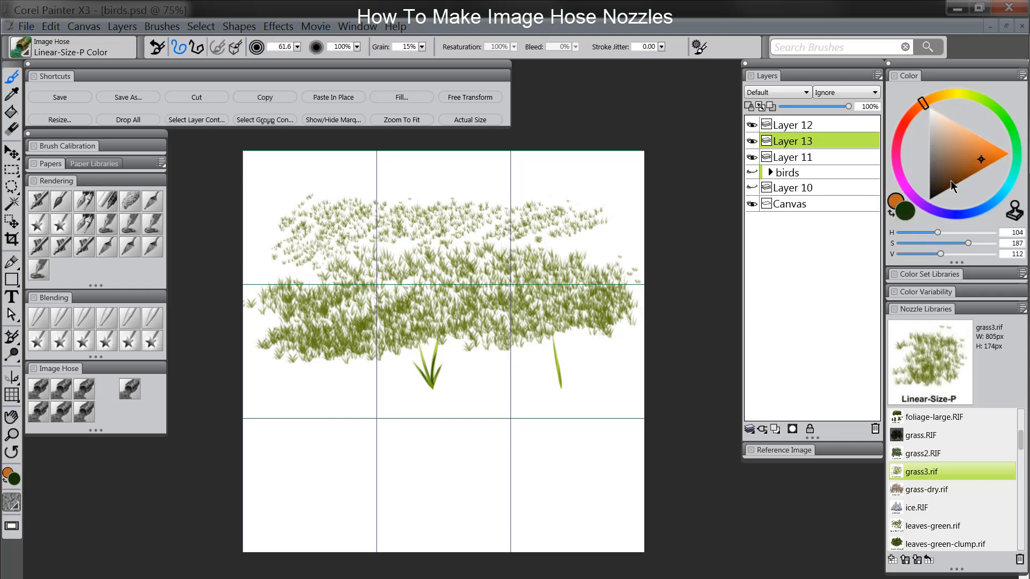
mouse_move(329, 413)
mouse_down()
mouse_move(321, 457)
mouse_move(387, 439)
mouse_move(365, 493)
mouse_move(447, 458)
mouse_move(417, 498)
mouse_move(475, 475)
mouse_move(492, 429)
mouse_move(432, 441)
mouse_move(466, 454)
mouse_move(473, 490)
mouse_move(493, 498)
mouse_move(590, 463)
mouse_move(552, 457)
mouse_move(557, 421)
mouse_up()
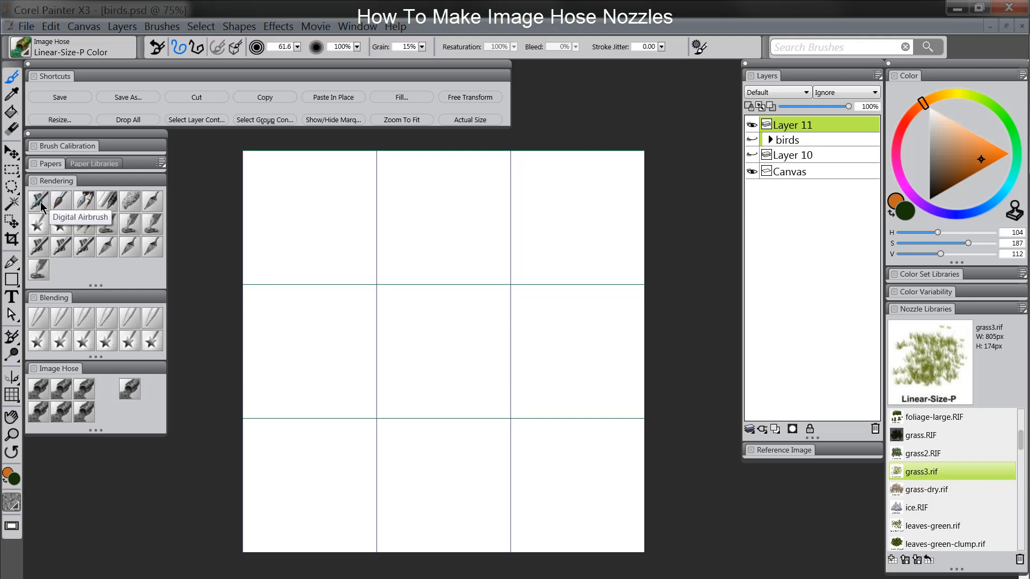
Set the main and additional colours to medium browns and paint a mottled patch in the upper-left grid cell with Square Chalk
click(129, 202)
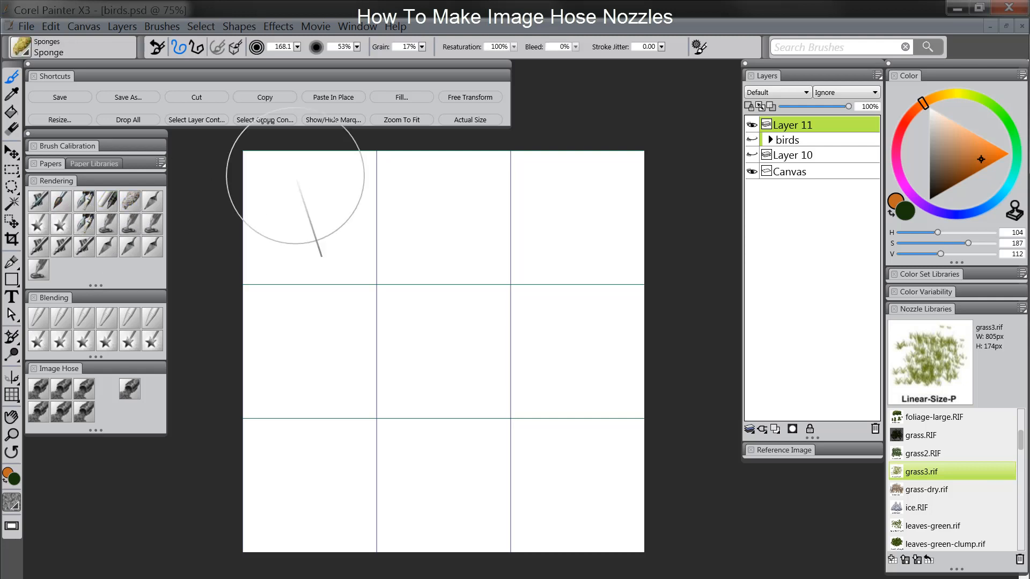
click(106, 202)
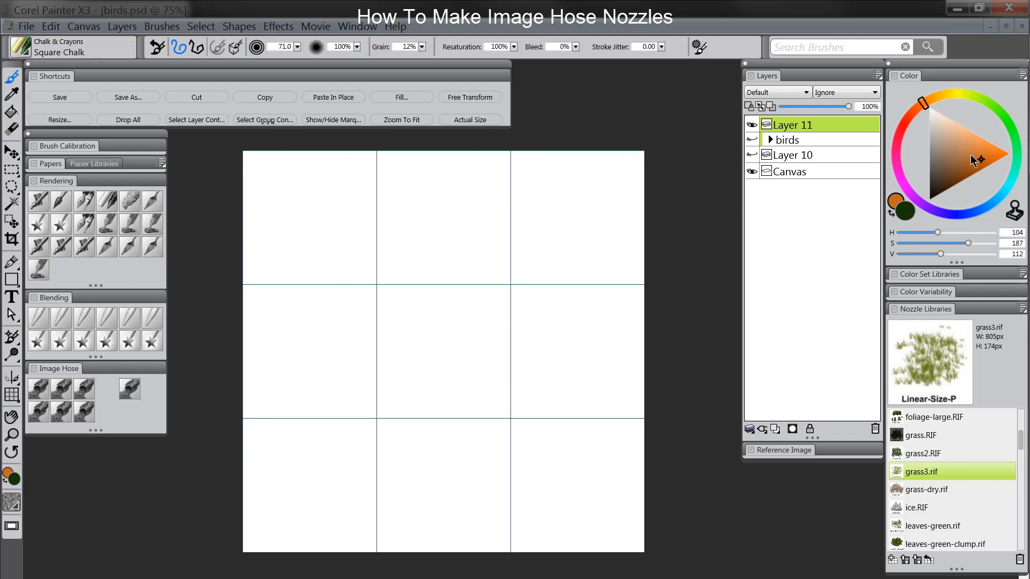
drag(972, 161, 959, 162)
click(906, 210)
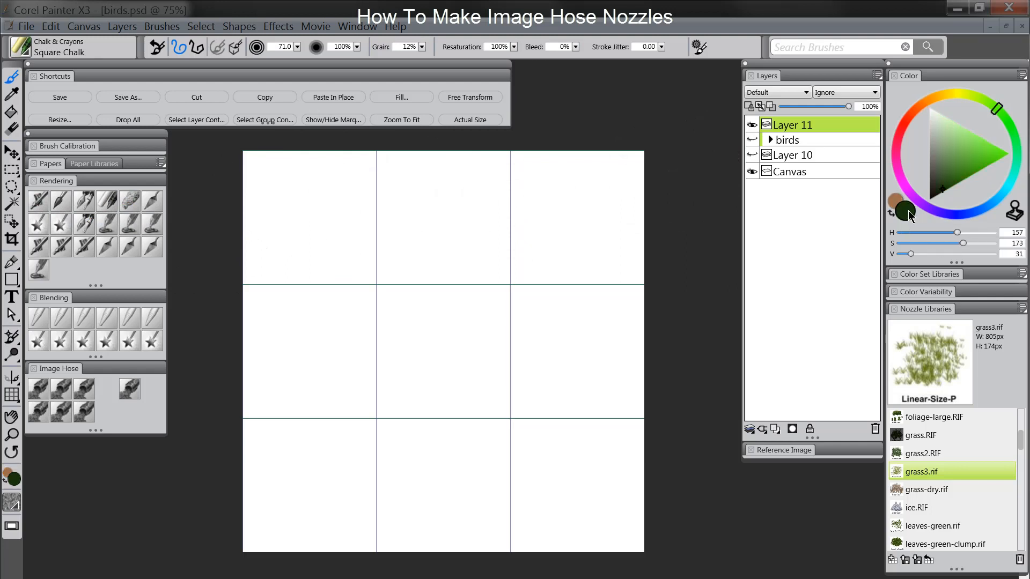
click(947, 152)
drag(924, 105, 911, 114)
drag(948, 152, 950, 166)
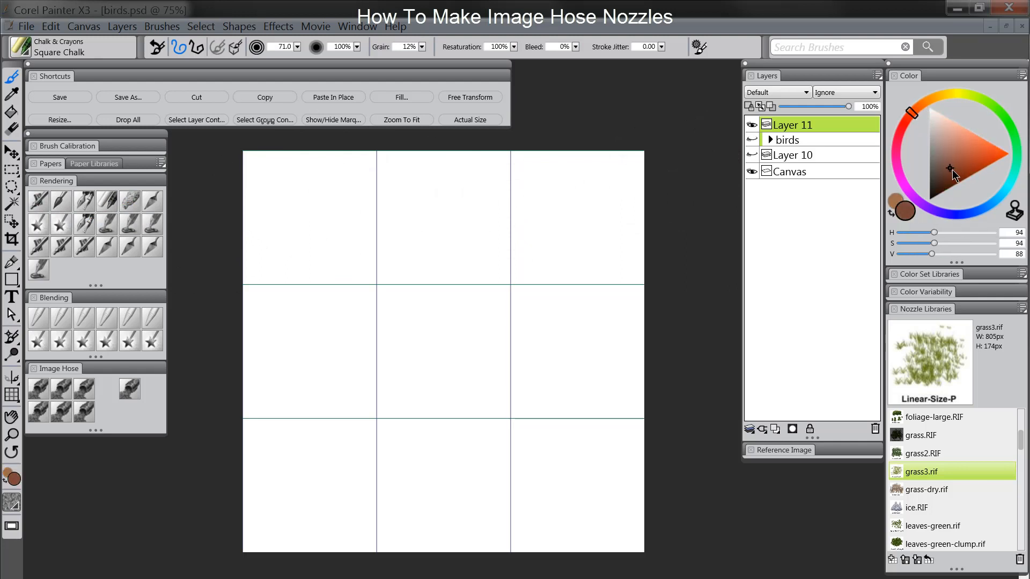
click(908, 118)
drag(908, 118, 919, 108)
click(956, 163)
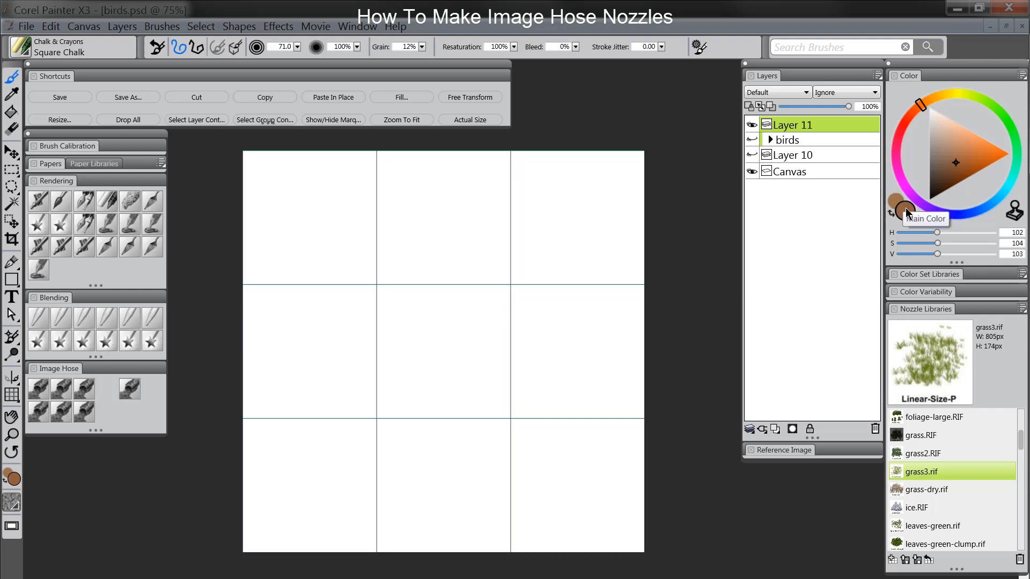
mouse_move(340, 225)
mouse_down()
mouse_move(290, 218)
mouse_move(296, 232)
mouse_move(300, 202)
mouse_move(304, 239)
mouse_move(312, 204)
mouse_move(308, 242)
mouse_move(316, 214)
mouse_move(325, 234)
mouse_move(295, 237)
mouse_move(283, 222)
mouse_move(296, 242)
mouse_move(304, 210)
mouse_move(294, 234)
mouse_move(312, 244)
mouse_move(326, 202)
mouse_move(314, 225)
mouse_up()
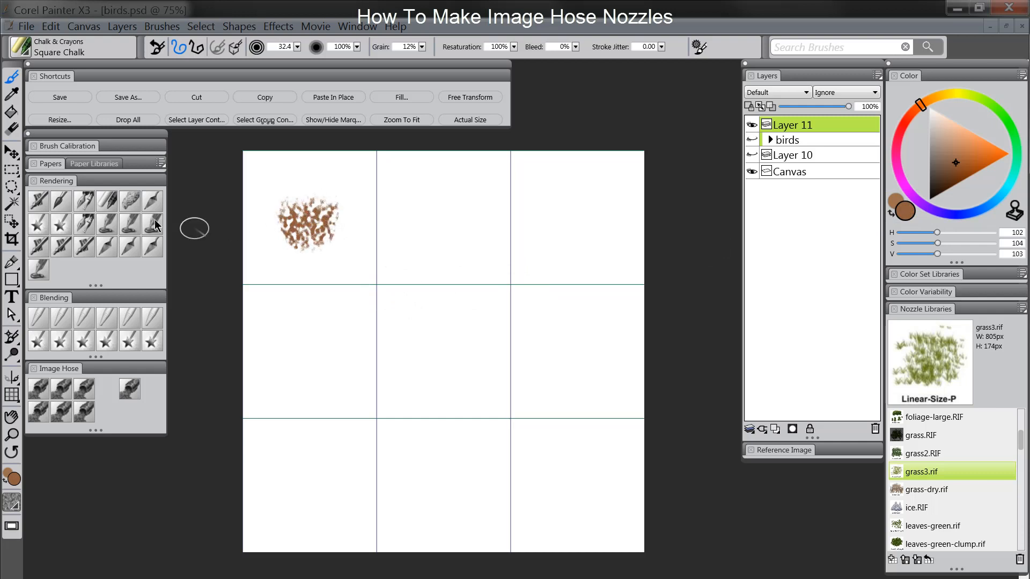
Pull the brown patch upward into a tuft of blades with the Coarse Oily Blender
click(51, 164)
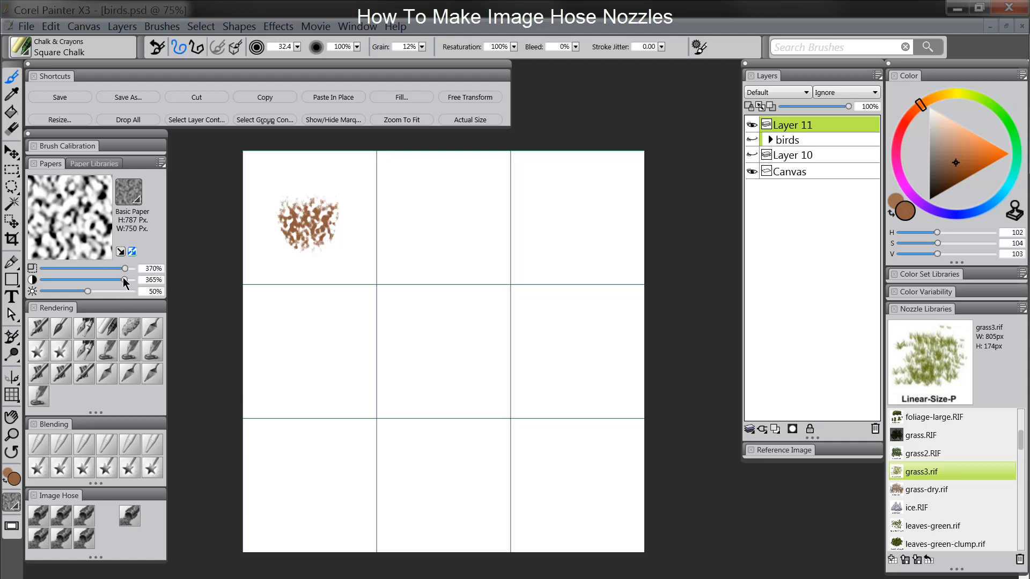
click(58, 445)
drag(291, 229, 284, 184)
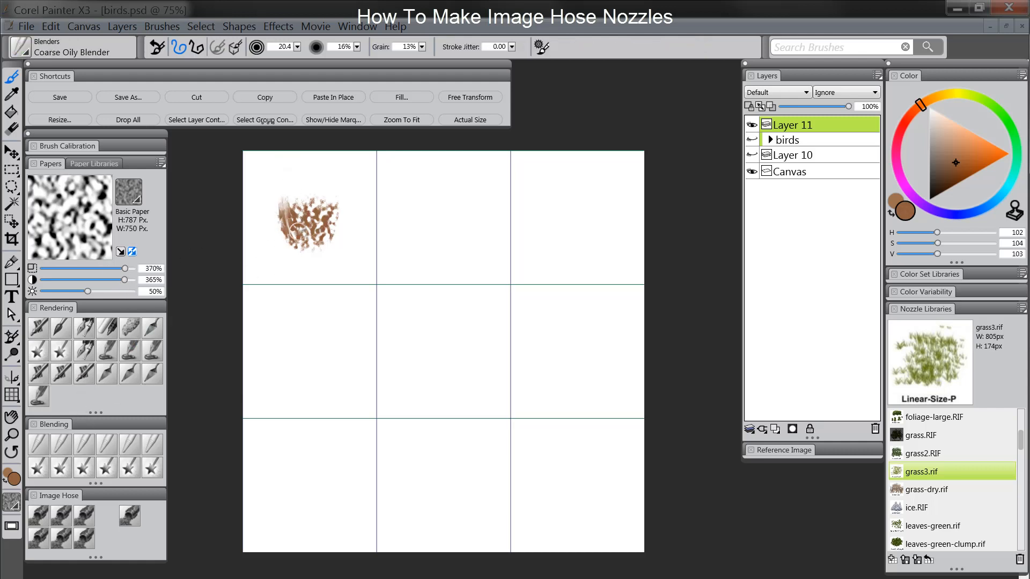
mouse_move(297, 236)
mouse_down()
mouse_move(296, 167)
mouse_move(310, 164)
mouse_up()
drag(318, 221, 331, 172)
drag(316, 243, 313, 199)
mouse_move(307, 238)
mouse_down()
mouse_move(310, 197)
mouse_move(301, 244)
mouse_move(292, 190)
mouse_move(289, 234)
mouse_move(296, 166)
mouse_up()
mouse_move(304, 206)
mouse_down()
mouse_move(304, 159)
mouse_move(311, 165)
mouse_up()
drag(318, 211, 318, 156)
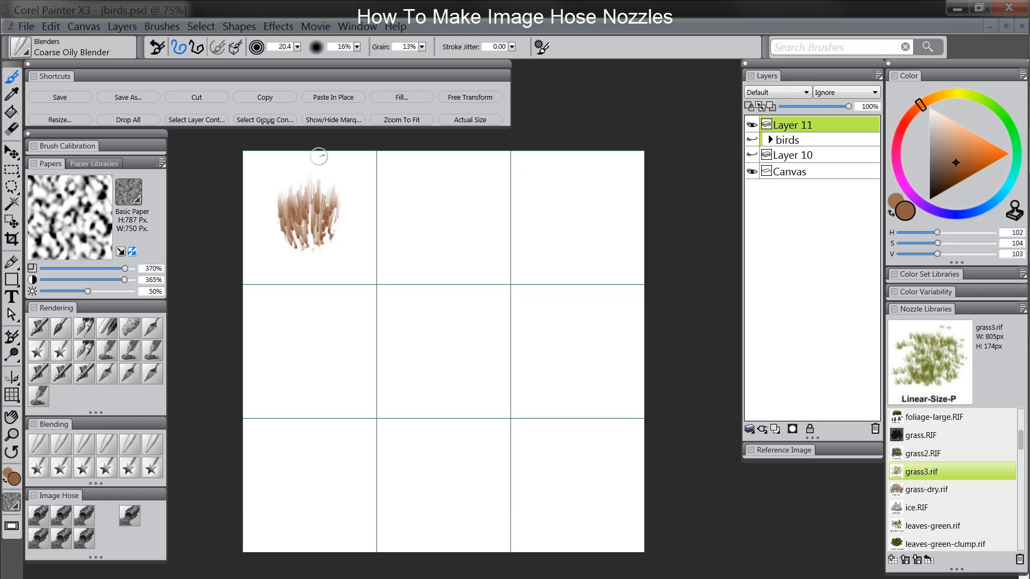
drag(325, 230, 331, 209)
mouse_move(317, 249)
mouse_down()
mouse_move(318, 232)
mouse_move(291, 223)
mouse_up()
mouse_move(307, 245)
mouse_down()
mouse_move(311, 223)
mouse_move(329, 241)
mouse_move(305, 245)
mouse_move(304, 156)
mouse_up()
mouse_move(311, 204)
mouse_down()
mouse_move(304, 153)
mouse_move(324, 187)
mouse_move(295, 188)
mouse_up()
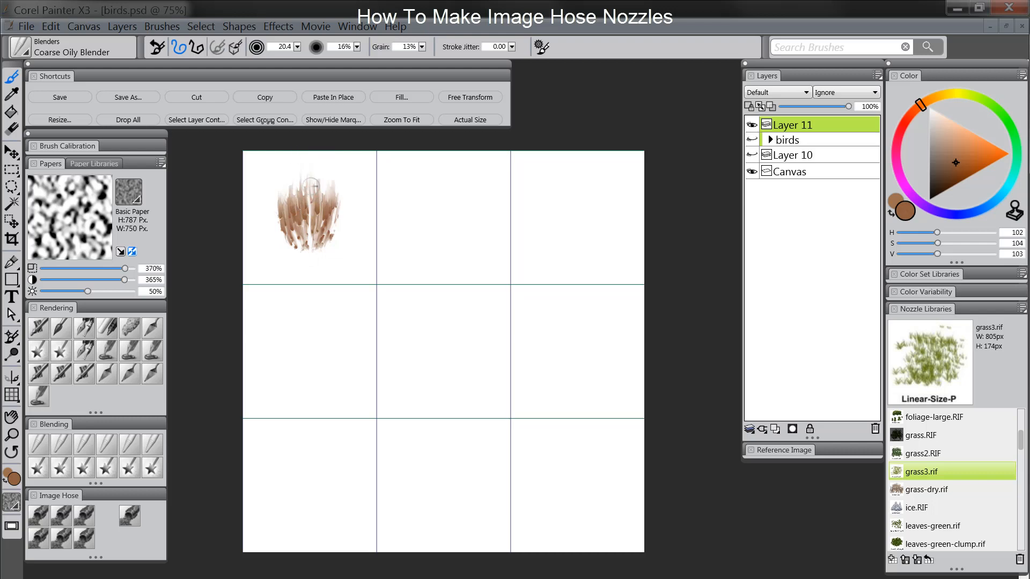
Fill out the brown tuft with fine blades and longer pointed tips using the Detail Oils Brush
click(56, 334)
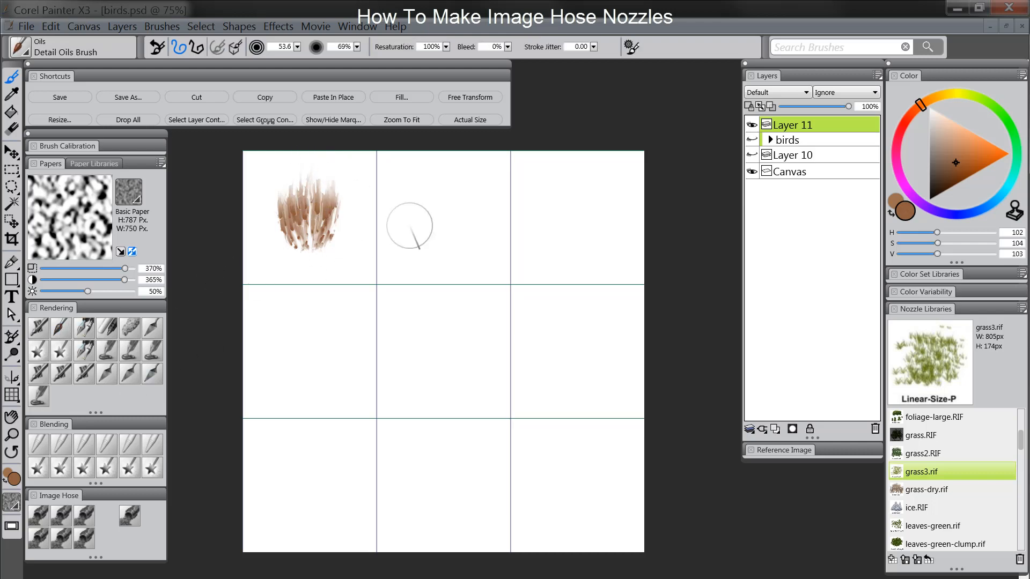
mouse_move(313, 226)
mouse_down()
mouse_move(313, 199)
mouse_move(308, 247)
mouse_move(309, 189)
mouse_up()
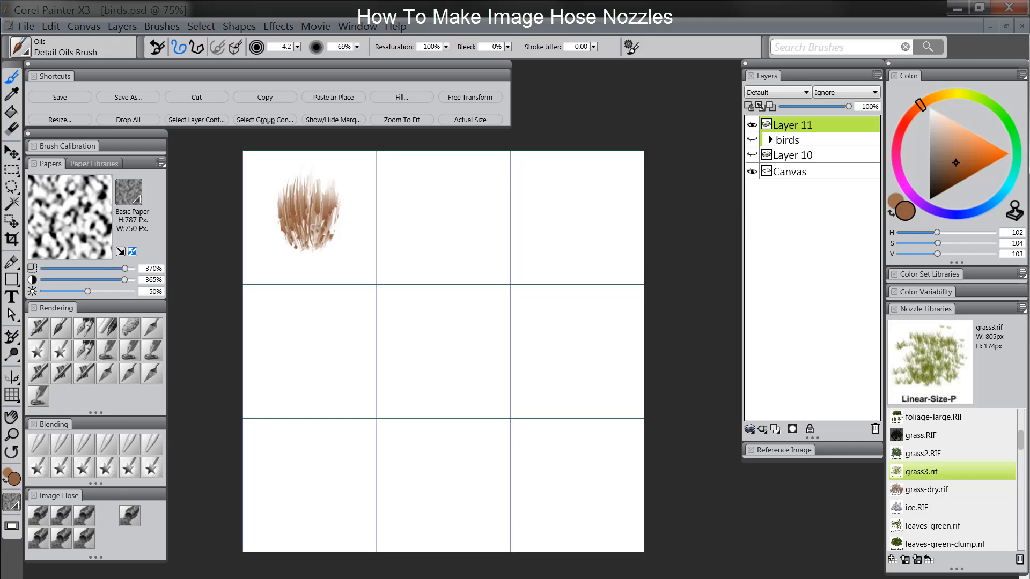
drag(319, 238, 322, 178)
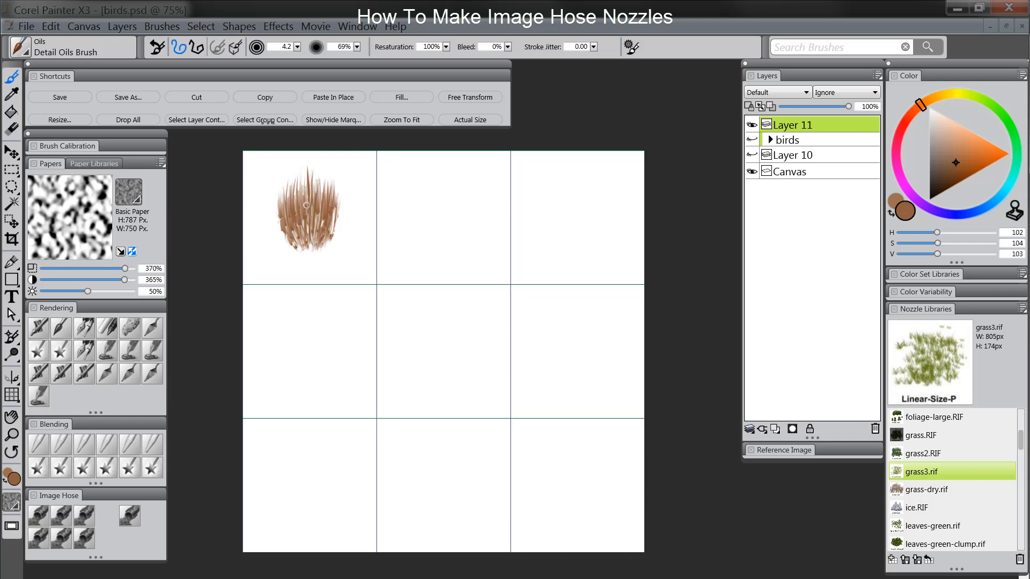
drag(306, 206, 304, 171)
Show the grey Layer 10, preserve transparency on Layer 11 and recolour the tuft evenly brown with the Digital Airbrush
click(752, 155)
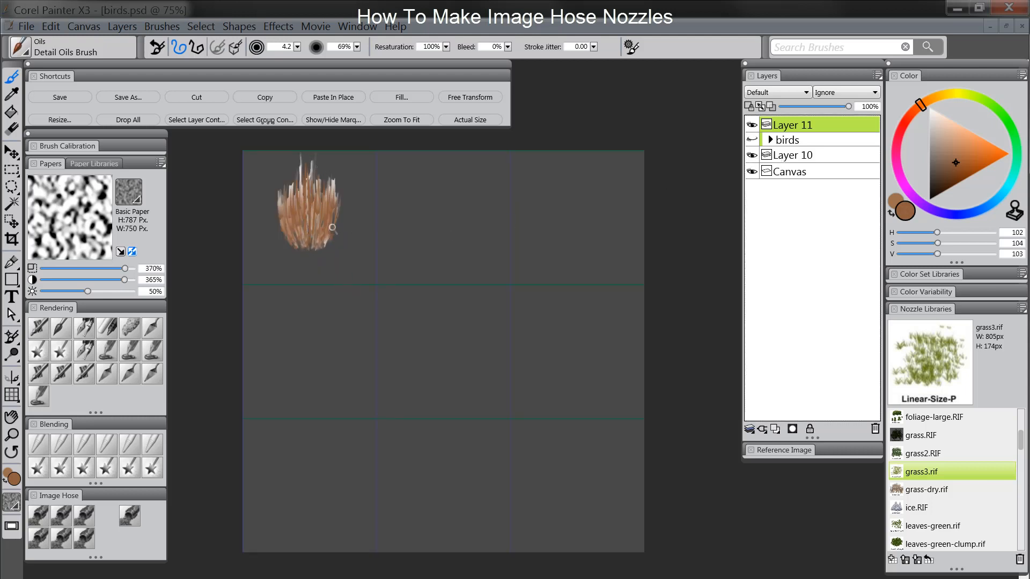
click(750, 107)
click(40, 331)
mouse_move(311, 177)
mouse_down()
mouse_move(293, 189)
mouse_move(329, 186)
mouse_move(304, 261)
mouse_move(346, 238)
mouse_move(292, 251)
mouse_move(317, 179)
mouse_move(286, 169)
mouse_move(276, 237)
mouse_up()
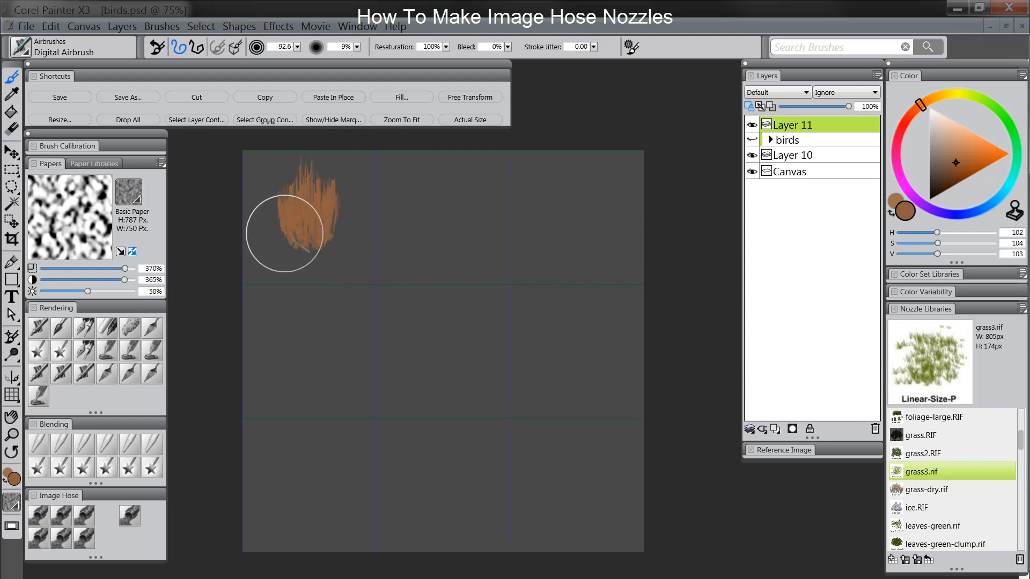
Shade the tuft with thin dark-brown blade lines using the Detail Oils Brush, then darken its base with the Digital Airbrush
click(957, 174)
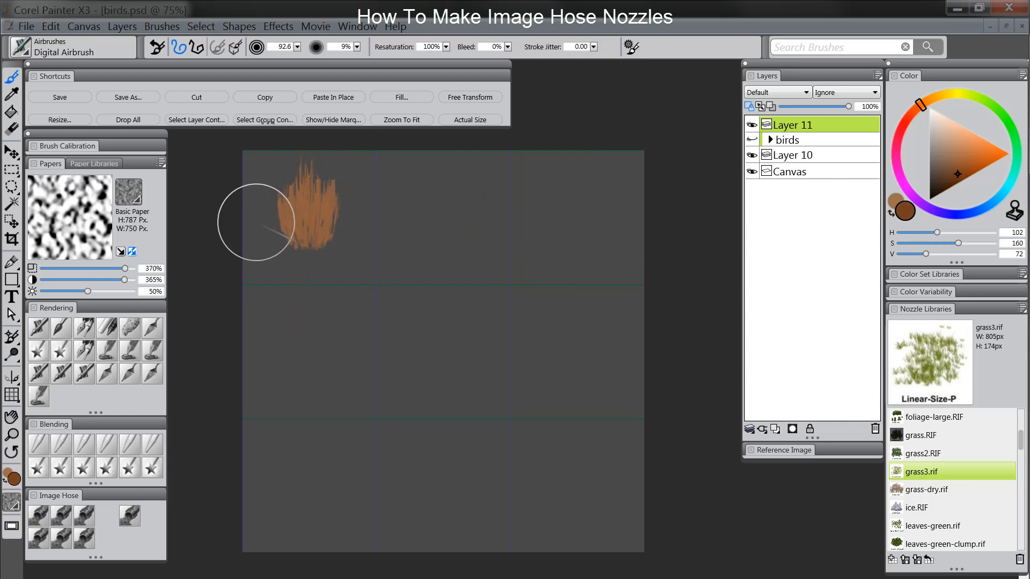
click(949, 186)
click(61, 328)
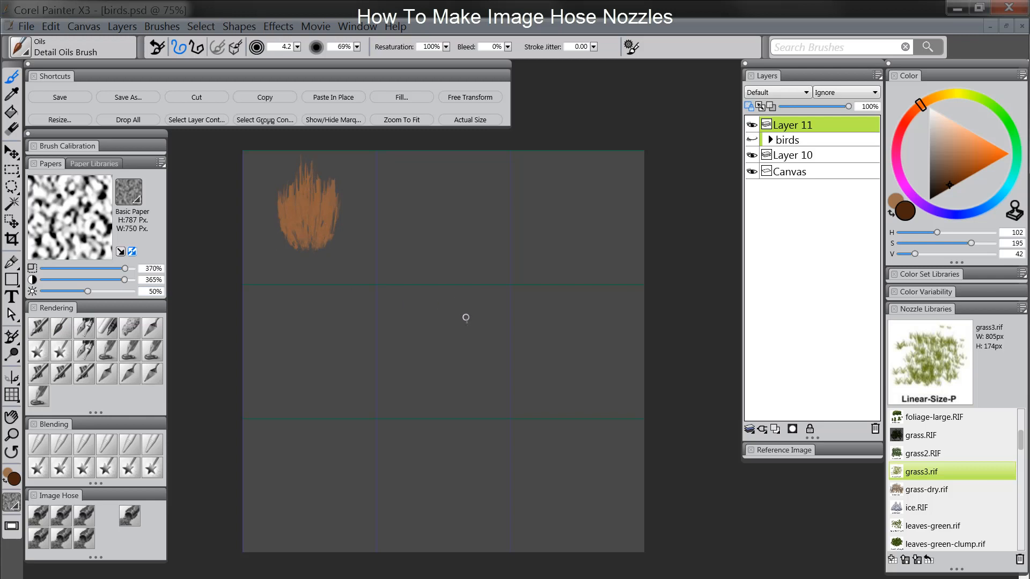
mouse_move(302, 193)
mouse_down()
mouse_move(280, 233)
mouse_move(292, 253)
mouse_move(284, 201)
mouse_move(291, 179)
mouse_up()
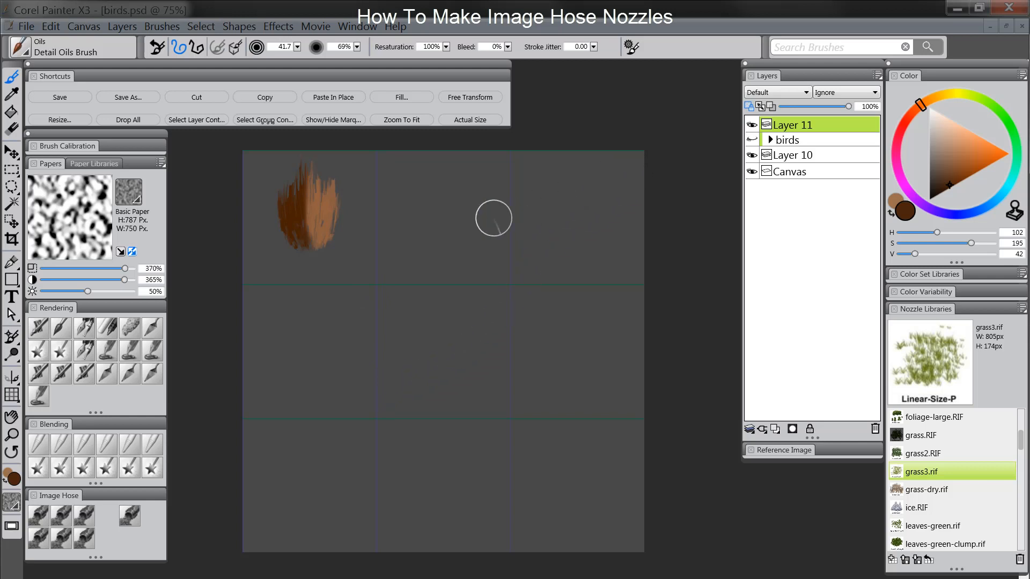
key(ctrl+z)
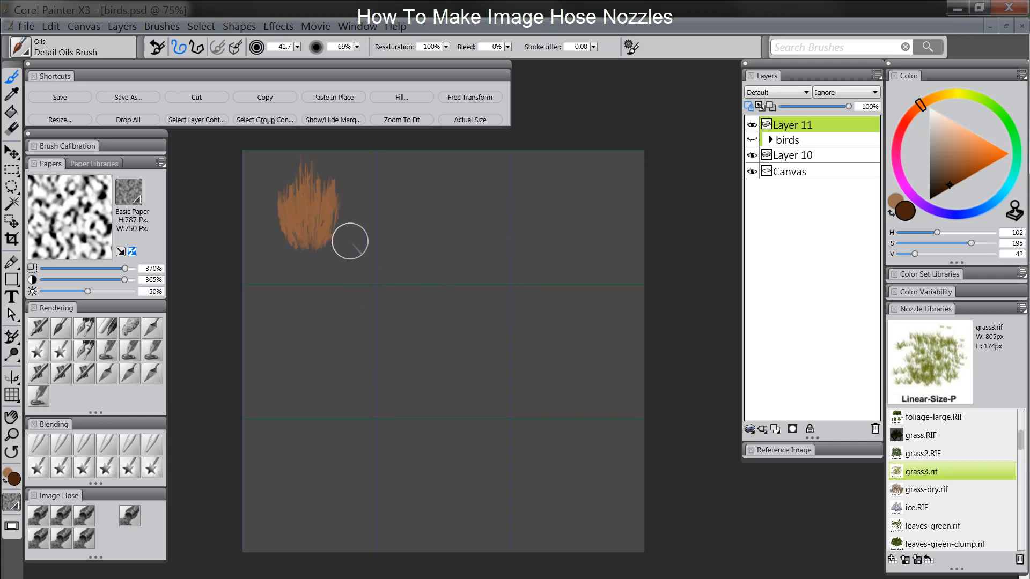
drag(322, 226, 291, 201)
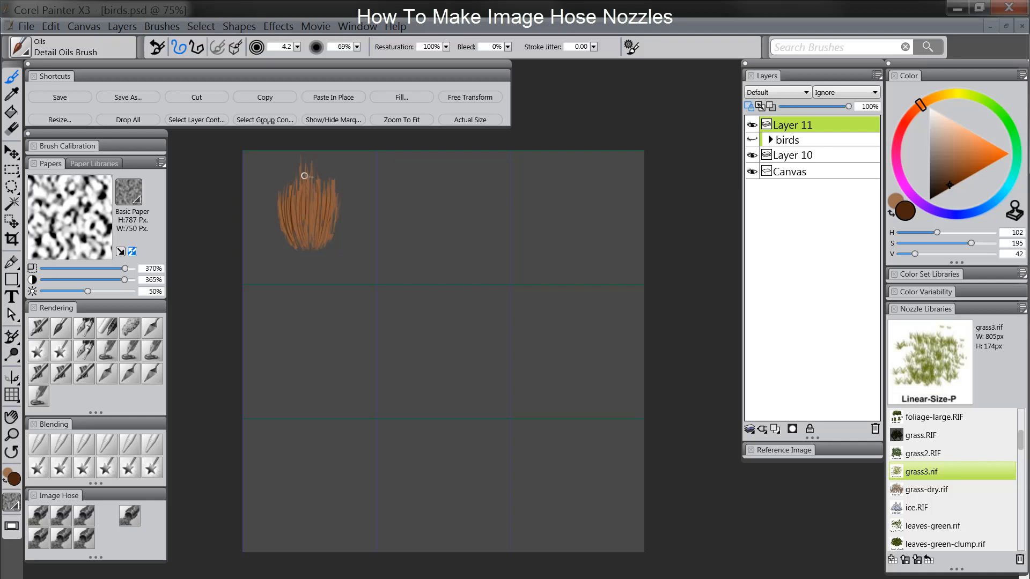
drag(308, 246, 317, 192)
click(40, 329)
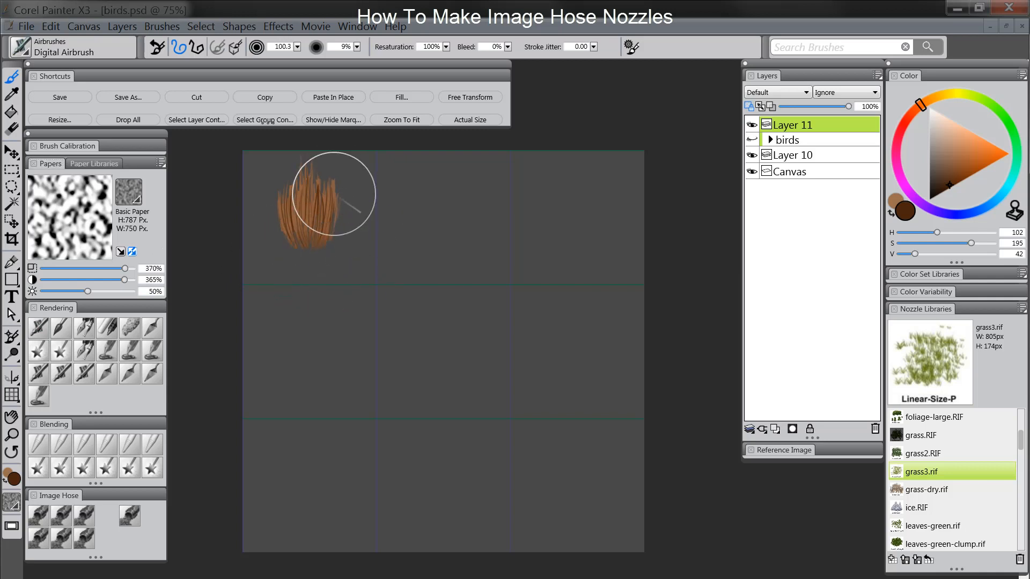
drag(316, 259, 300, 252)
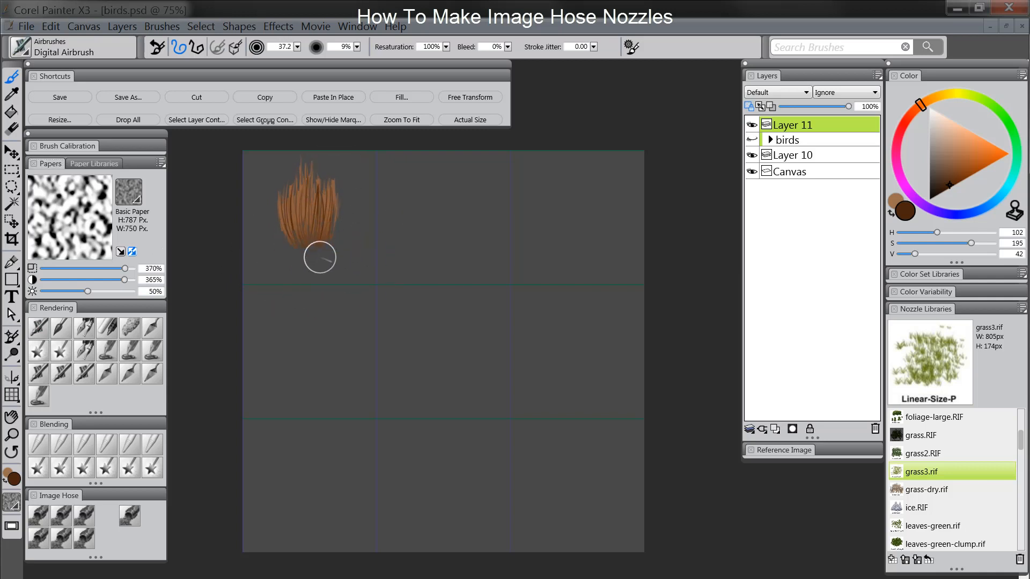
Add a layer beneath Layer 11 and airbrush a small, nearly black-brown shadow under the tuft's base
click(776, 430)
drag(793, 128, 814, 150)
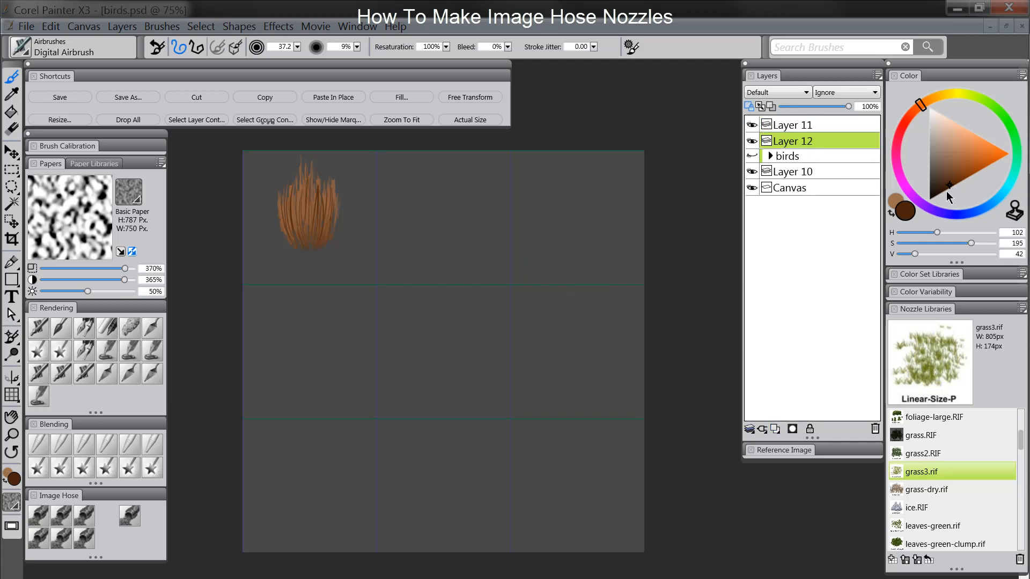
drag(946, 192, 939, 206)
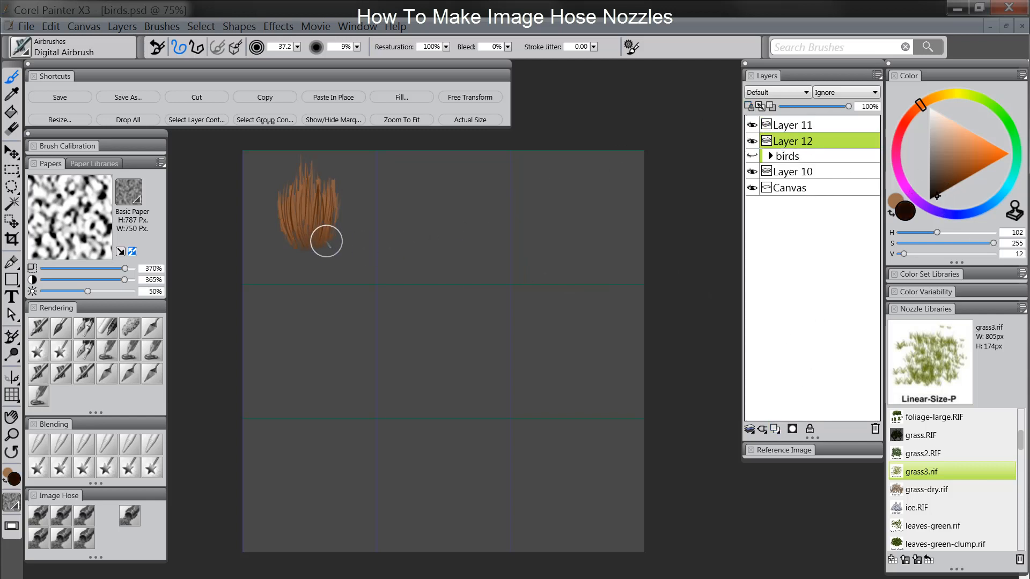
key(bracketleft)
key(bracketleft)
mouse_move(302, 246)
mouse_down()
mouse_move(327, 243)
mouse_move(301, 244)
mouse_up()
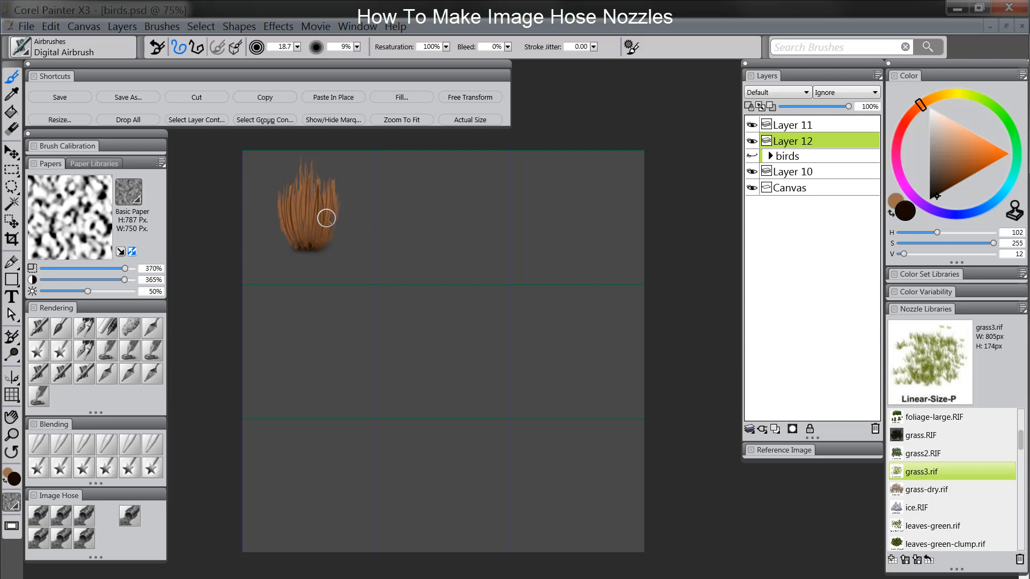
Collapse Layer 11 and its shadow Layer 12 into one layer, then toggle its visibility to check the merged tuft
shift+click(804, 124)
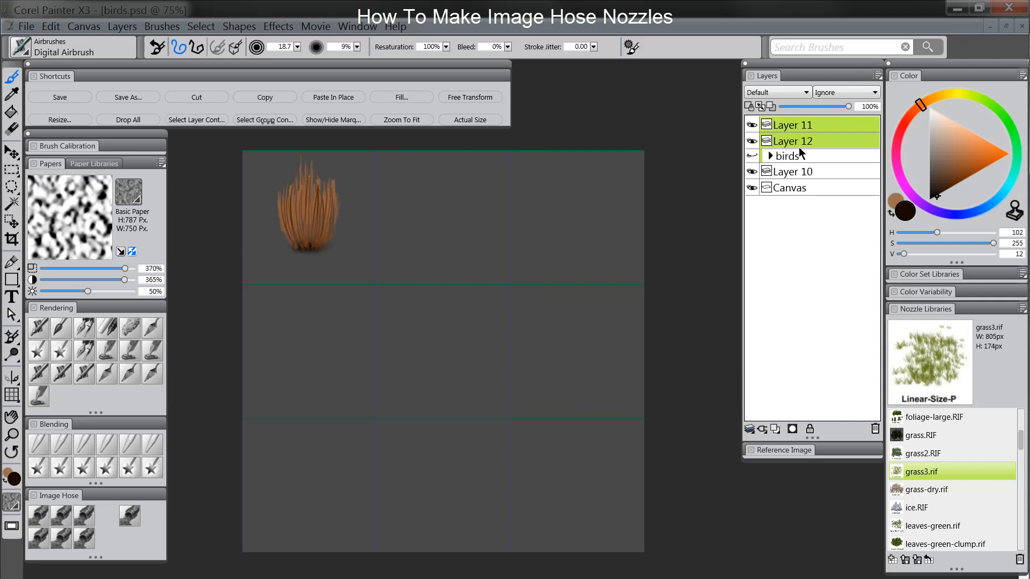
key(ctrl+e)
click(788, 127)
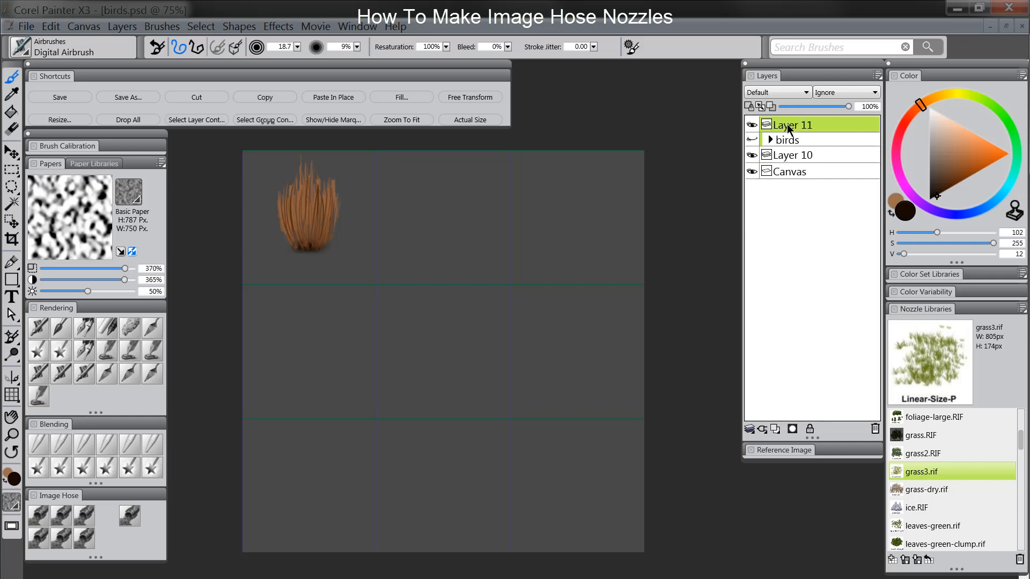
click(752, 126)
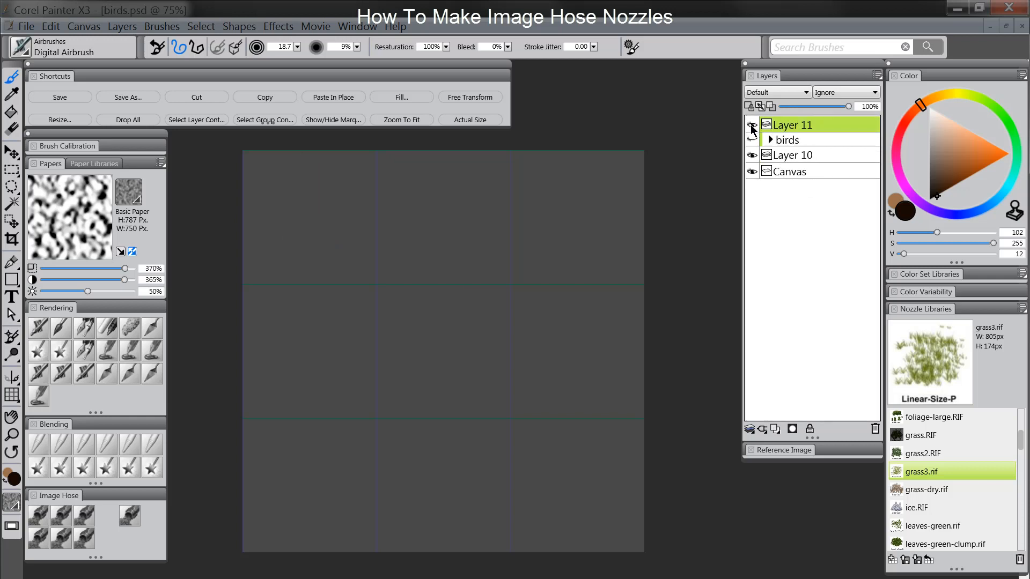
click(752, 126)
click(752, 127)
click(752, 127)
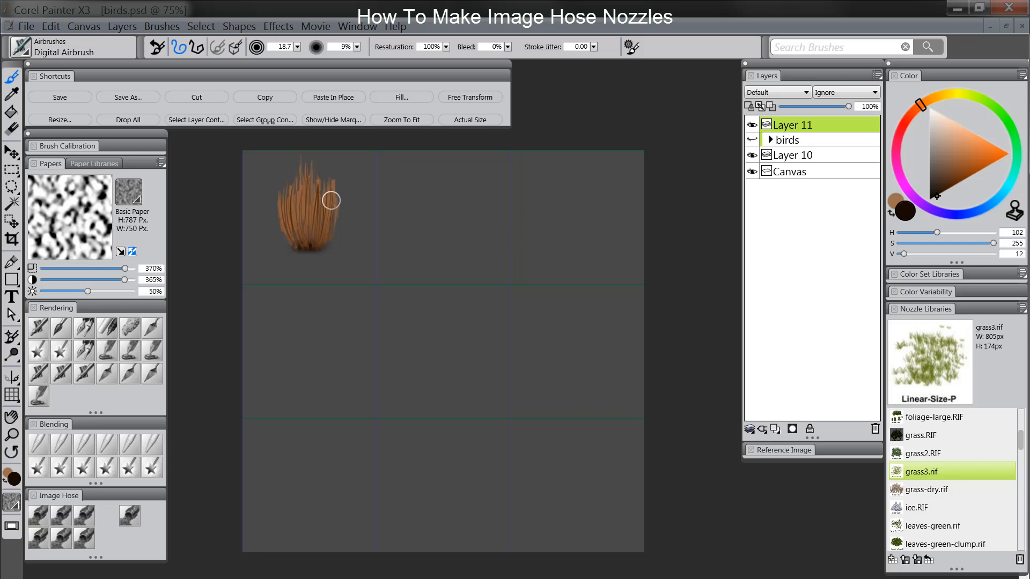
Duplicate the brown tuft's layer and move the copy into the upper middle cell of the canvas
click(876, 75)
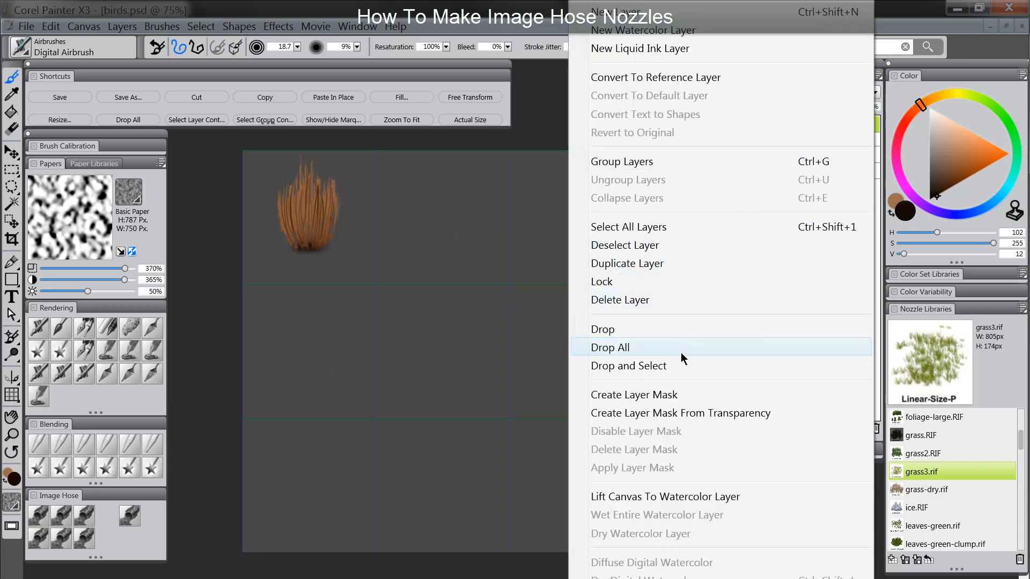
click(551, 208)
right_click(806, 126)
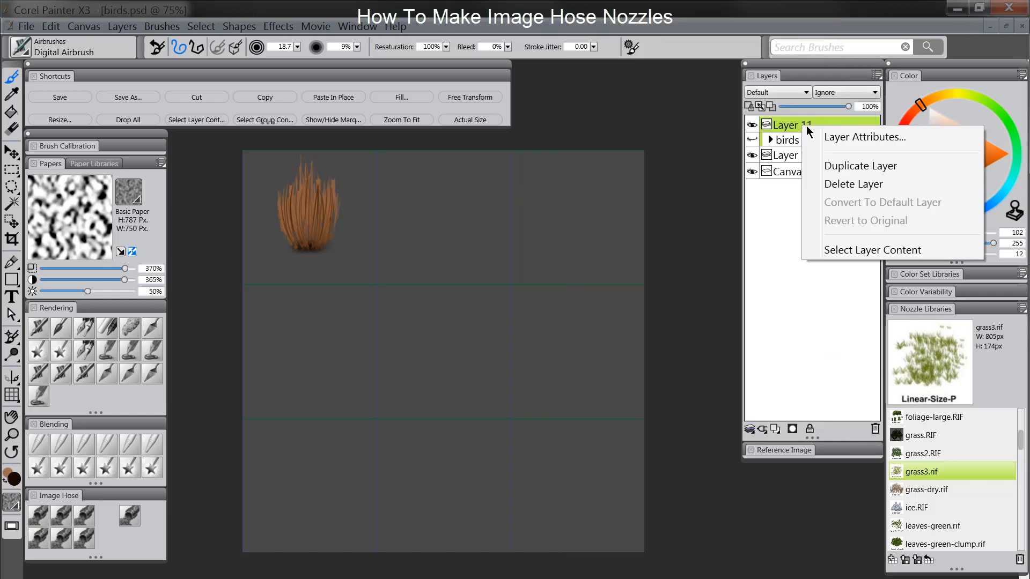
click(855, 166)
click(12, 152)
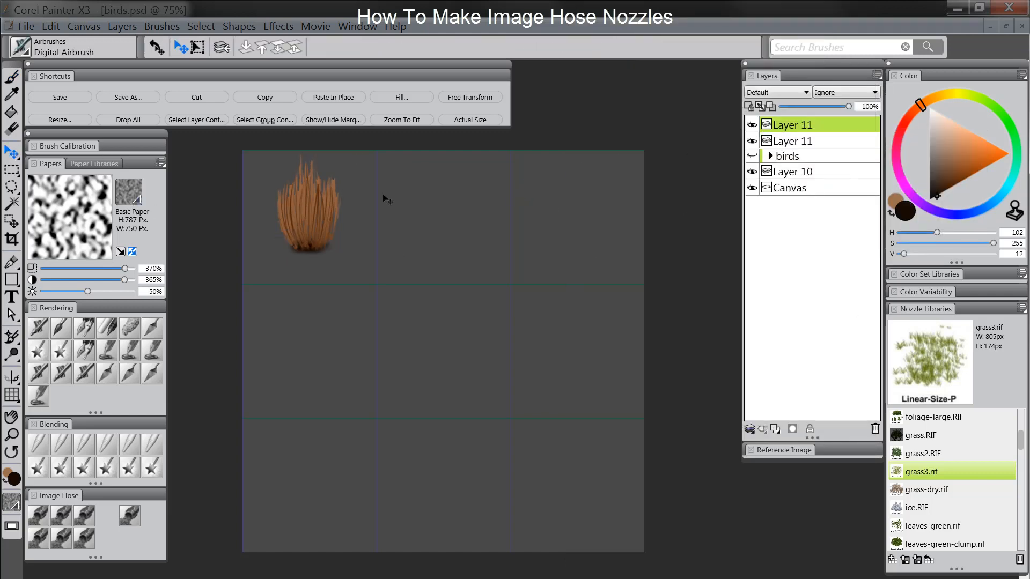
drag(321, 224, 508, 222)
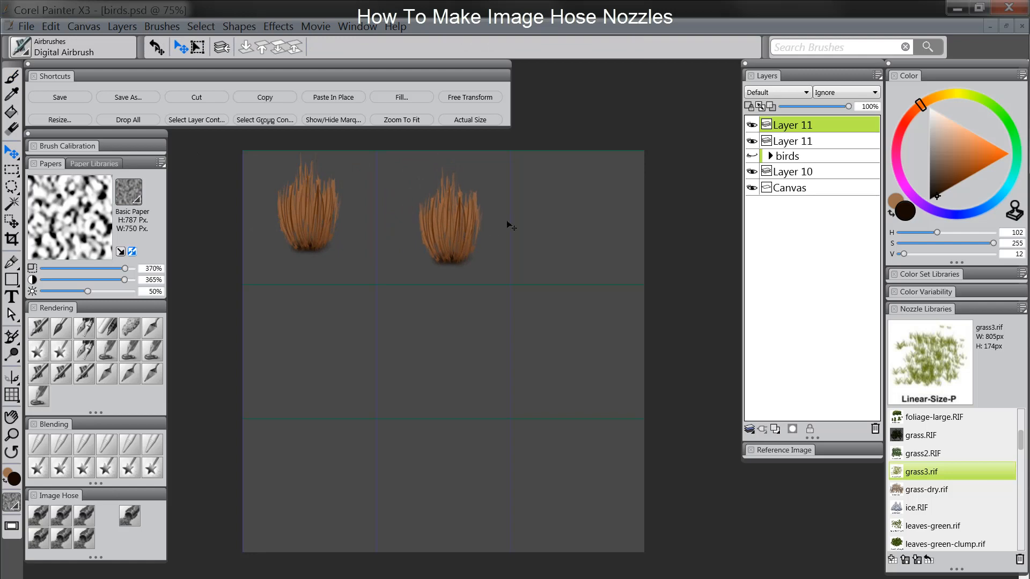
Recolour the duplicated tuft yellow-green by shifting its hue with Adjust Color, using Uniform Color
click(281, 28)
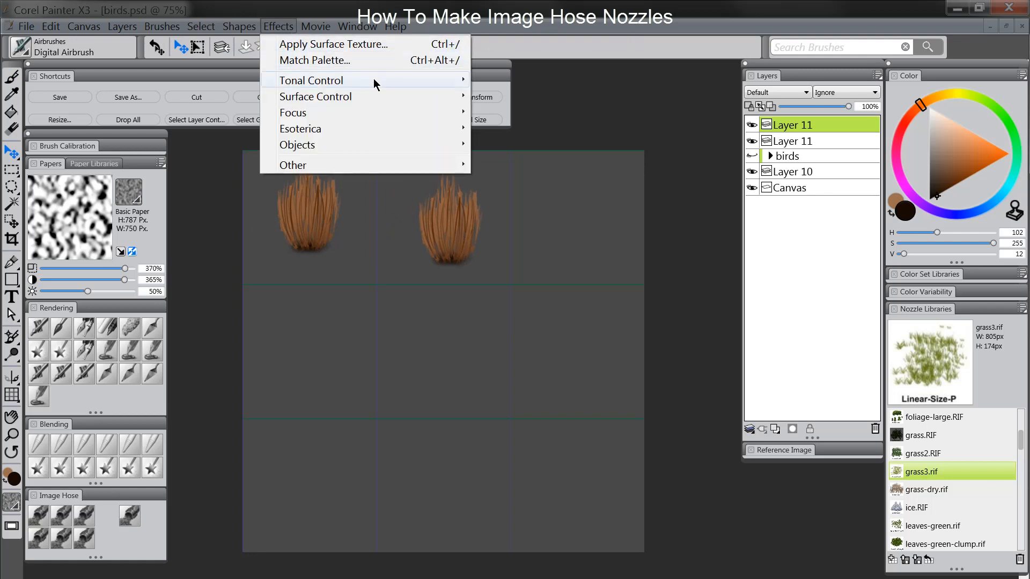
mouse_move(376, 82)
click(534, 100)
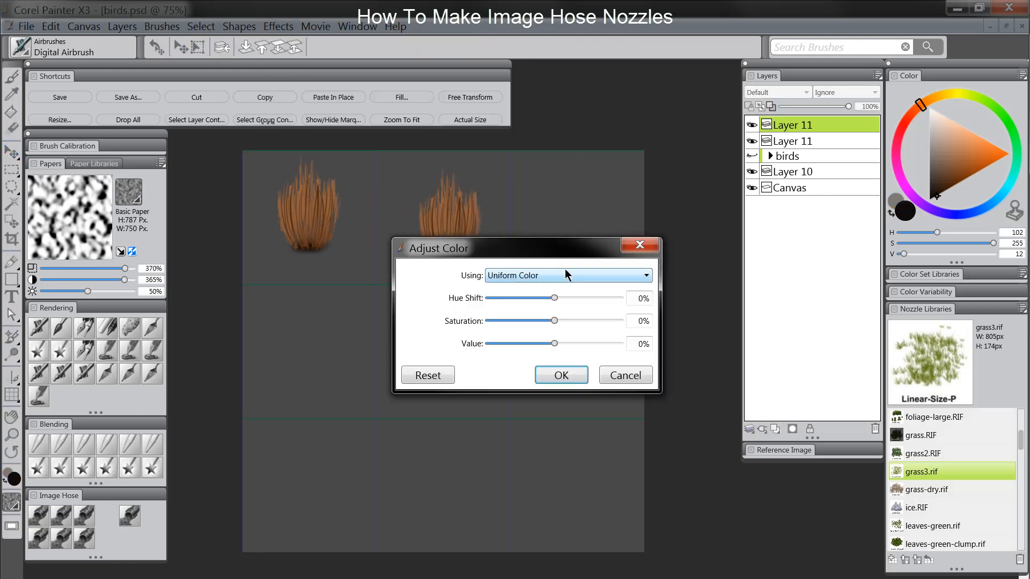
drag(564, 250, 542, 317)
mouse_move(533, 365)
mouse_down()
mouse_move(501, 371)
mouse_move(575, 370)
mouse_move(545, 370)
mouse_up()
click(539, 443)
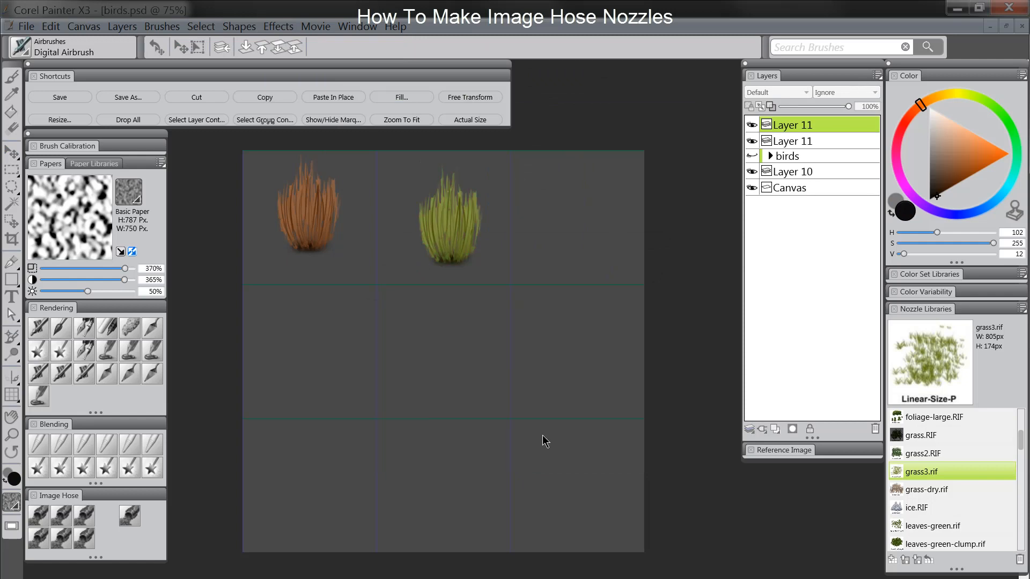
Transform the green tuft into a shorter, wider shrub and apply the transformation
key(f)
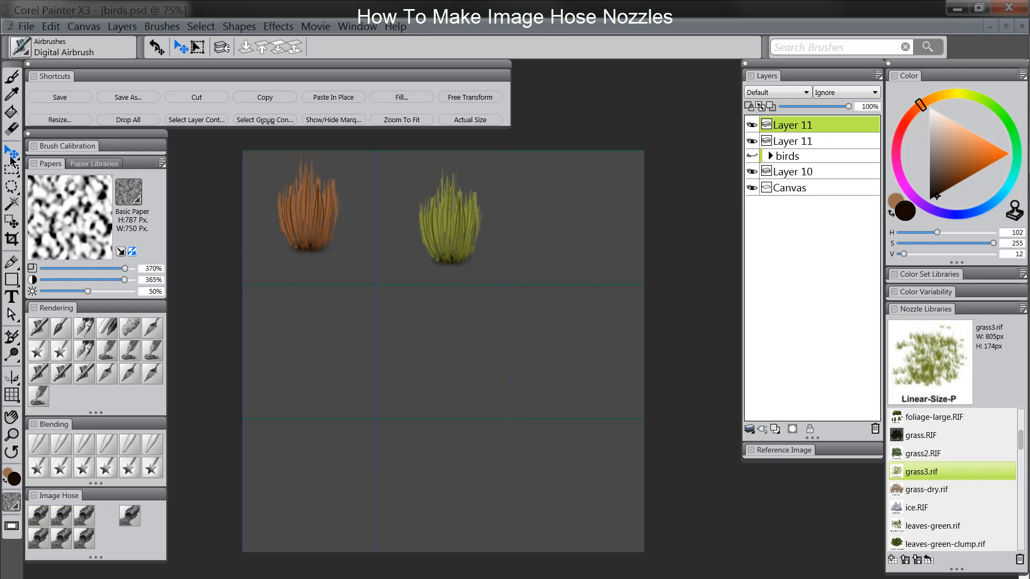
drag(10, 159, 55, 156)
click(50, 155)
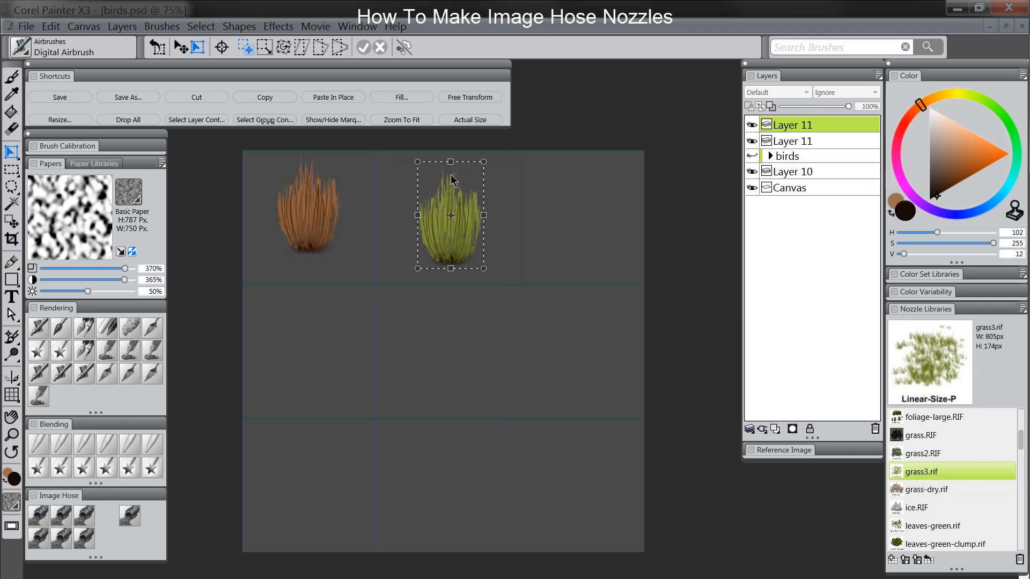
drag(451, 161, 455, 223)
click(363, 47)
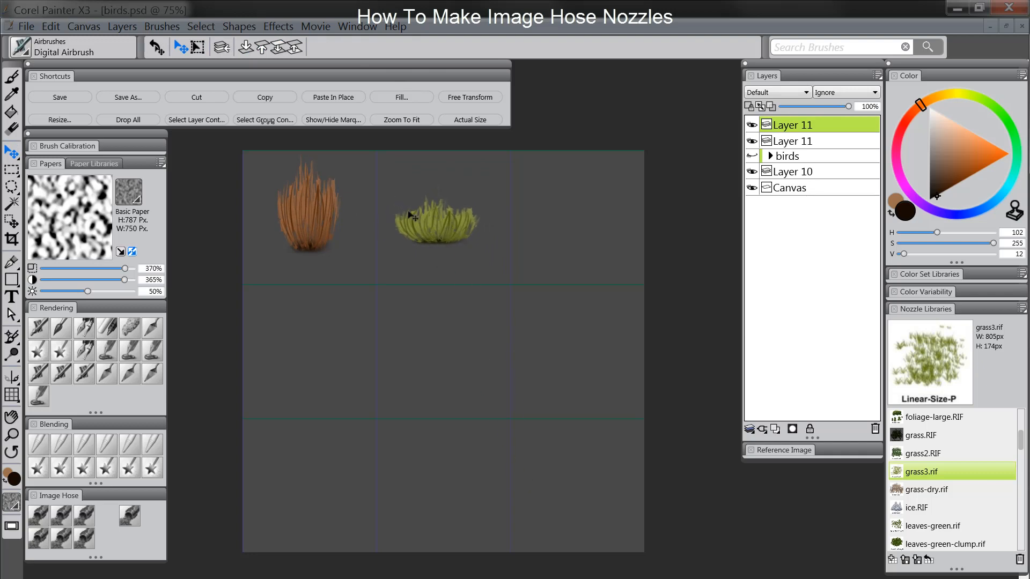
Pull the green shrub's blades into pointed tips with the Coarse Oily Blender, then smear green over the pale tips with Distorto
click(64, 444)
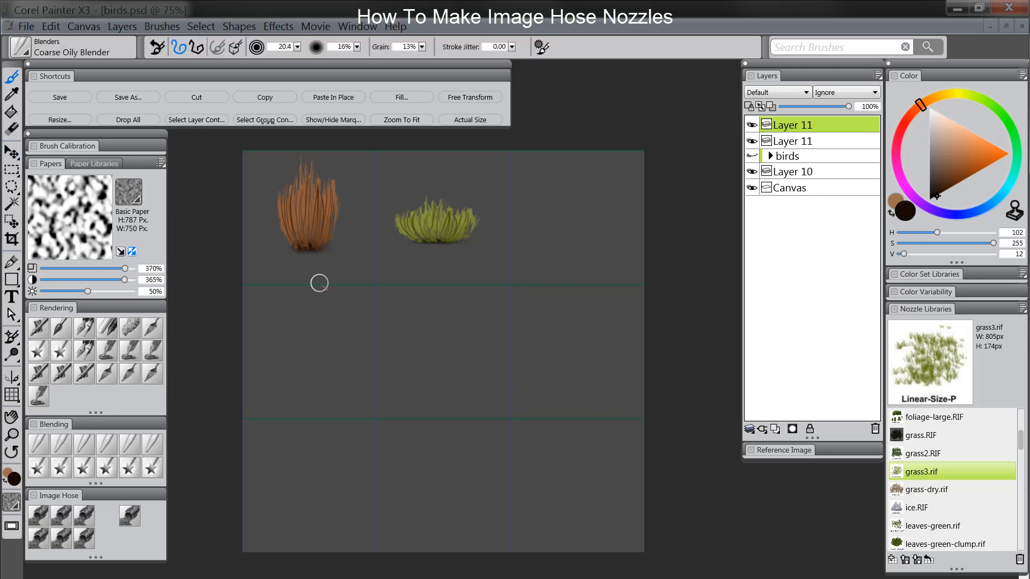
mouse_move(434, 218)
mouse_down()
mouse_move(432, 187)
mouse_move(437, 203)
mouse_move(443, 184)
mouse_move(406, 194)
mouse_move(453, 192)
mouse_move(461, 226)
mouse_move(457, 201)
mouse_up()
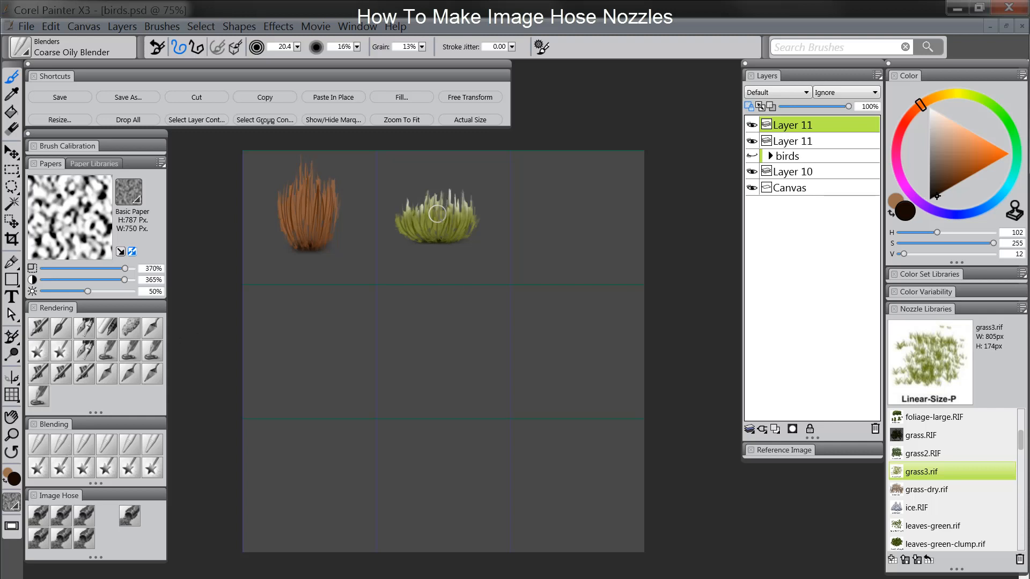
click(38, 468)
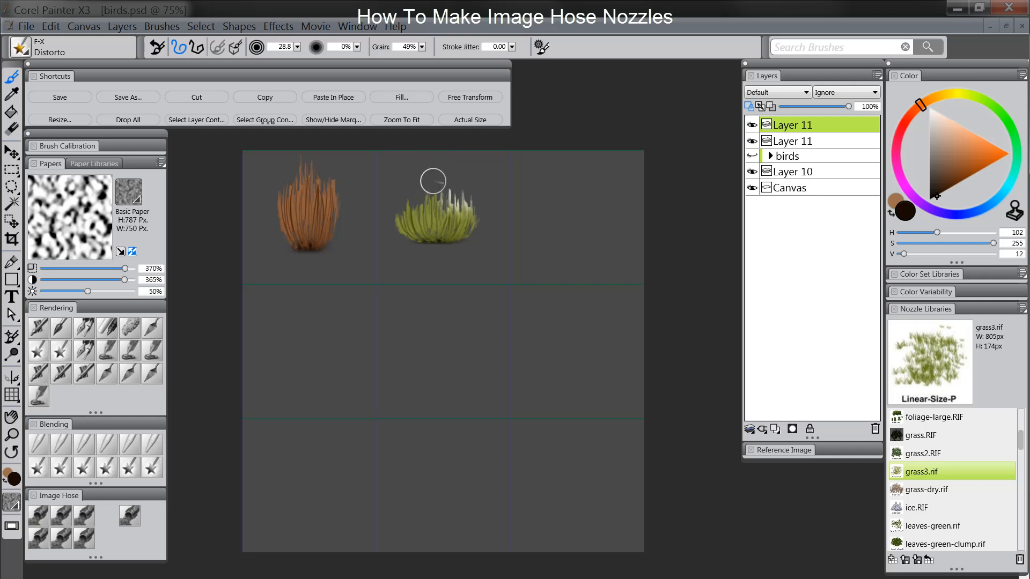
mouse_move(443, 213)
mouse_down()
mouse_move(455, 156)
mouse_move(455, 214)
mouse_move(470, 202)
mouse_up()
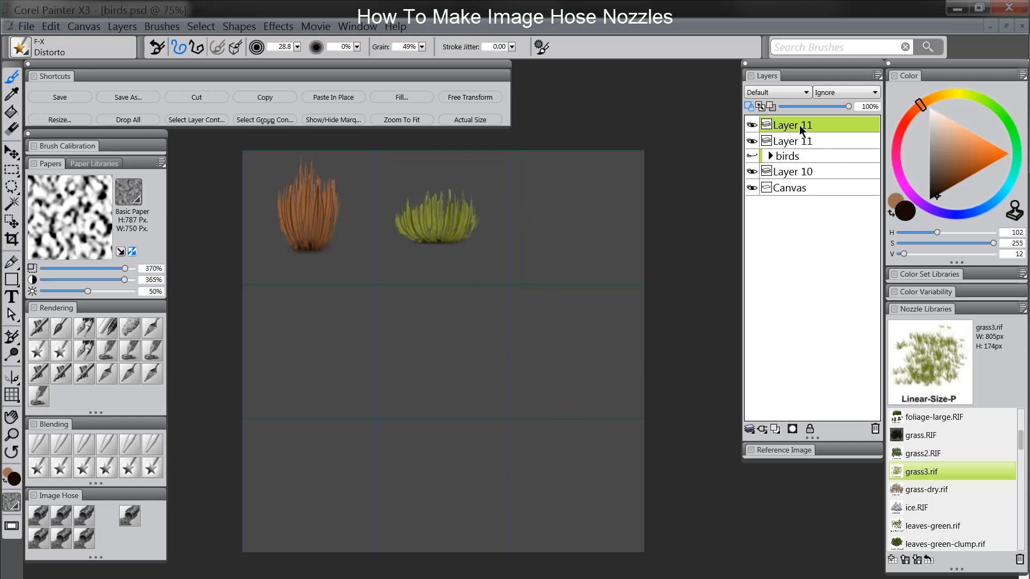
Group the brown and green tuft layers and name the group shrubs
shift+click(804, 140)
key(ctrl+g)
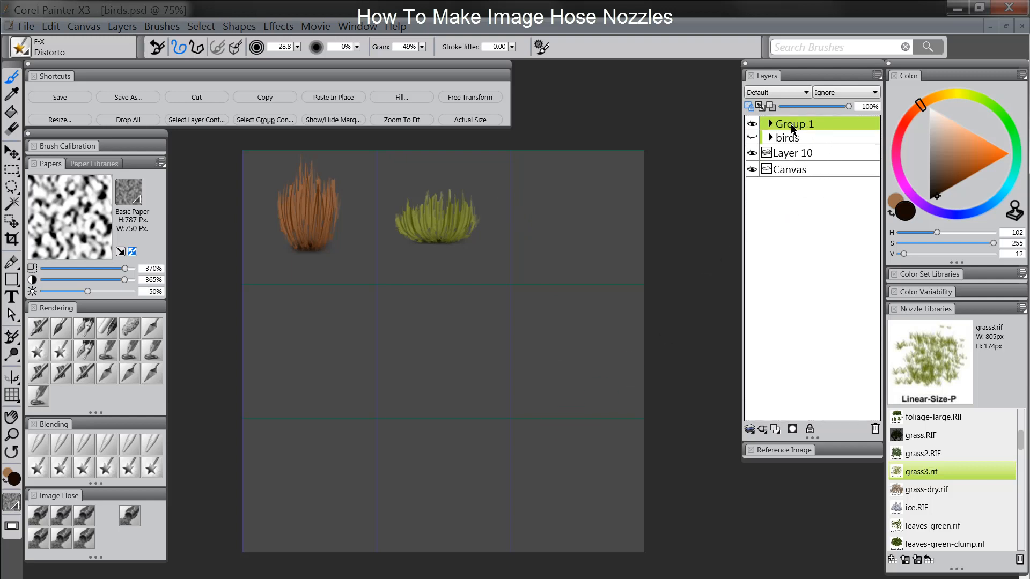
text(d)
Load the birds nozzle file from the diy nozzles folder
click(1021, 309)
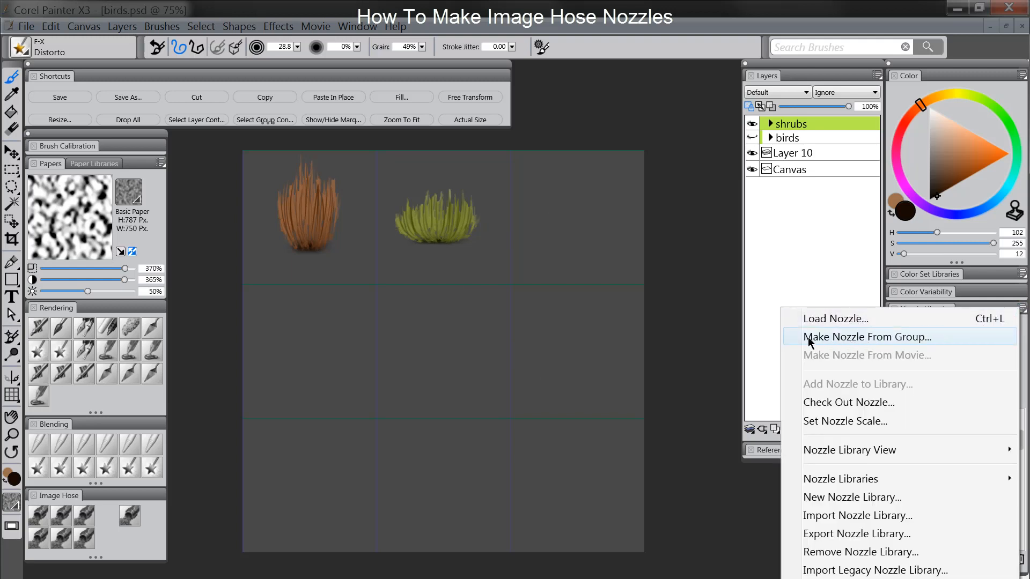
click(839, 317)
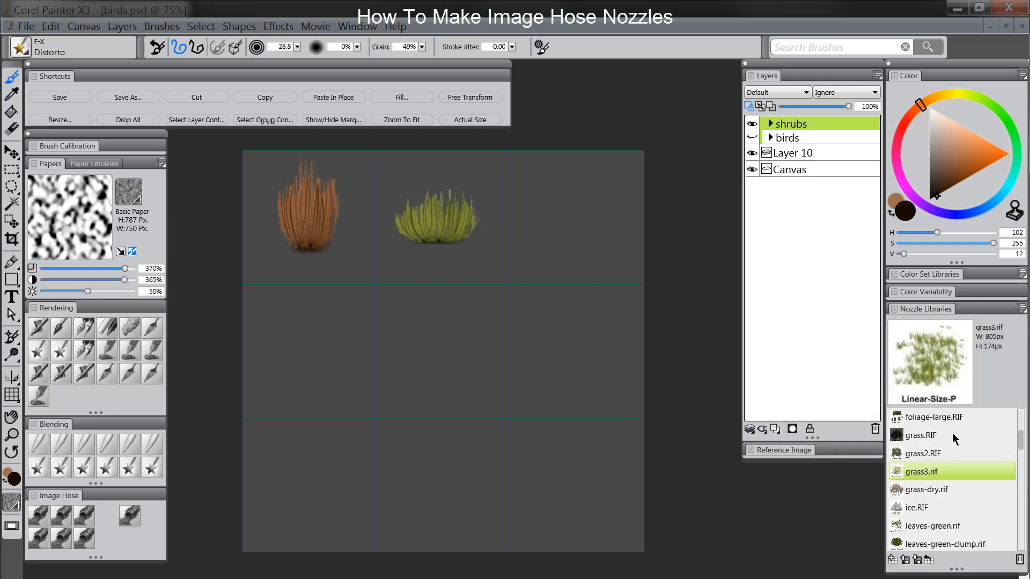
click(1021, 309)
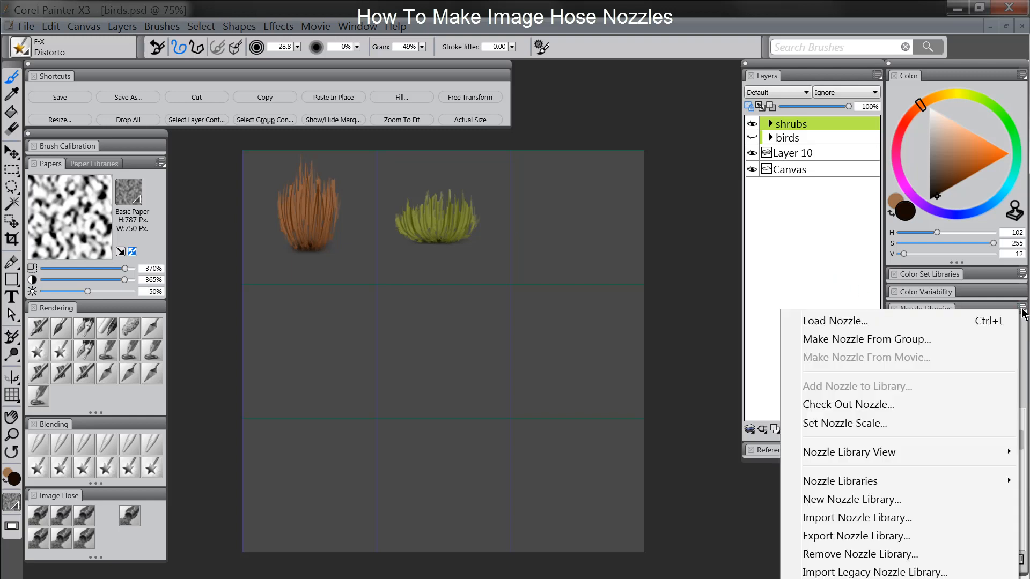
click(839, 321)
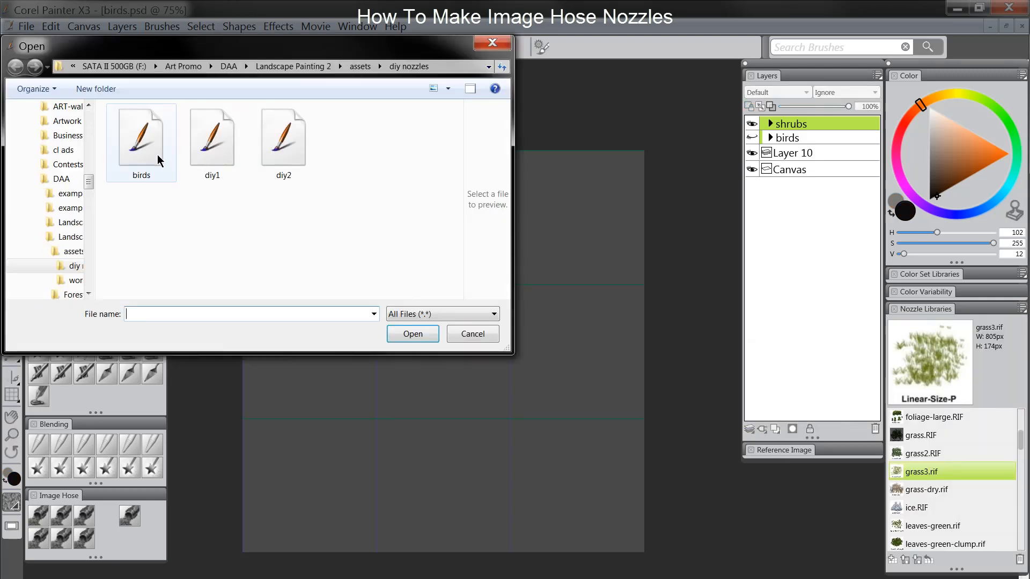
click(141, 142)
click(411, 334)
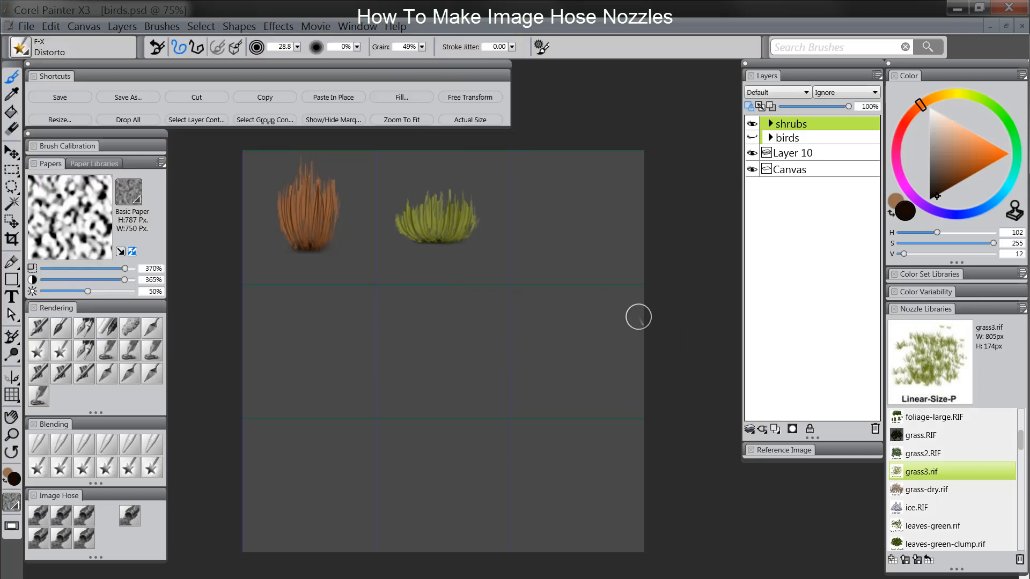
click(1022, 310)
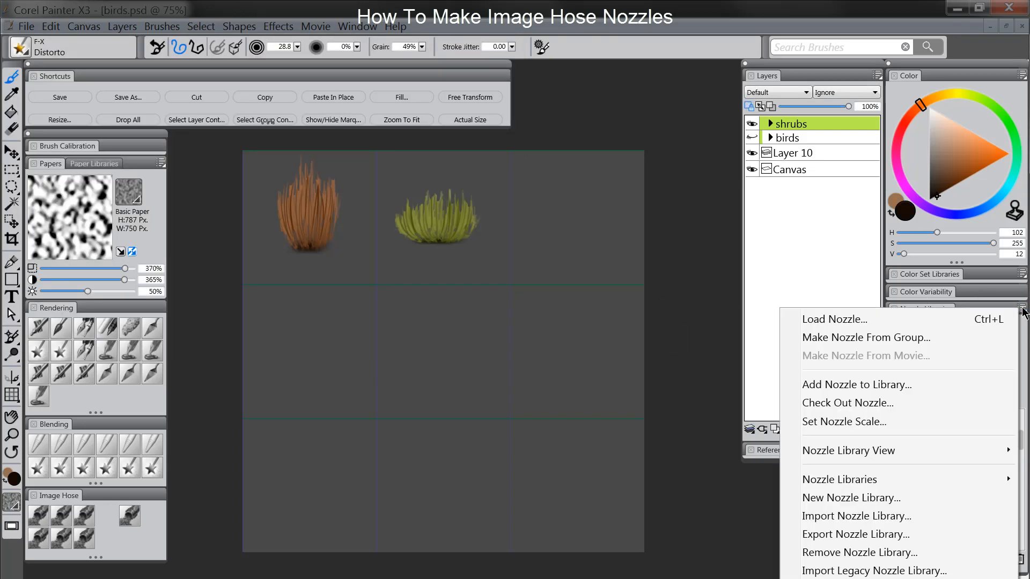
click(860, 384)
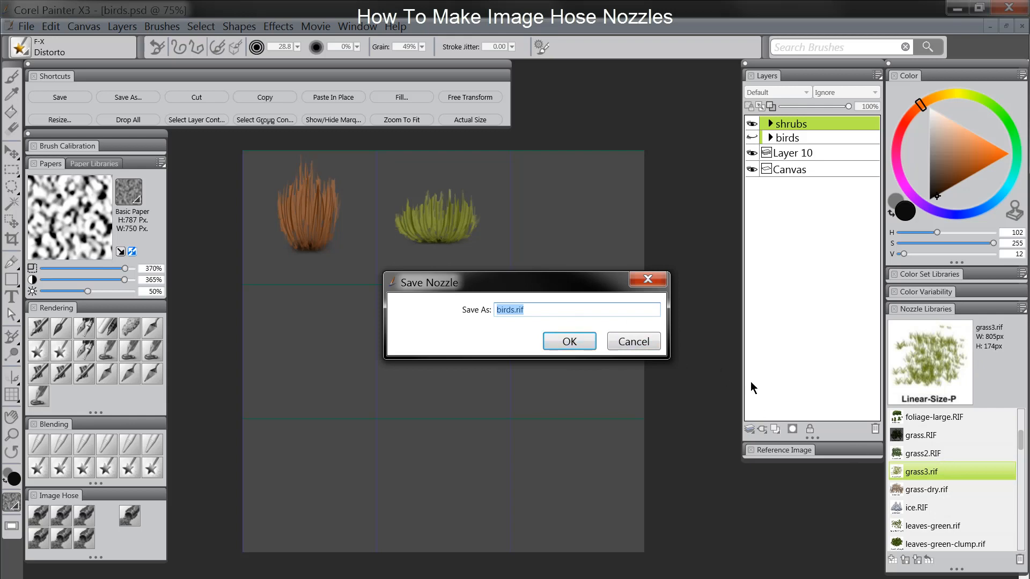
click(646, 344)
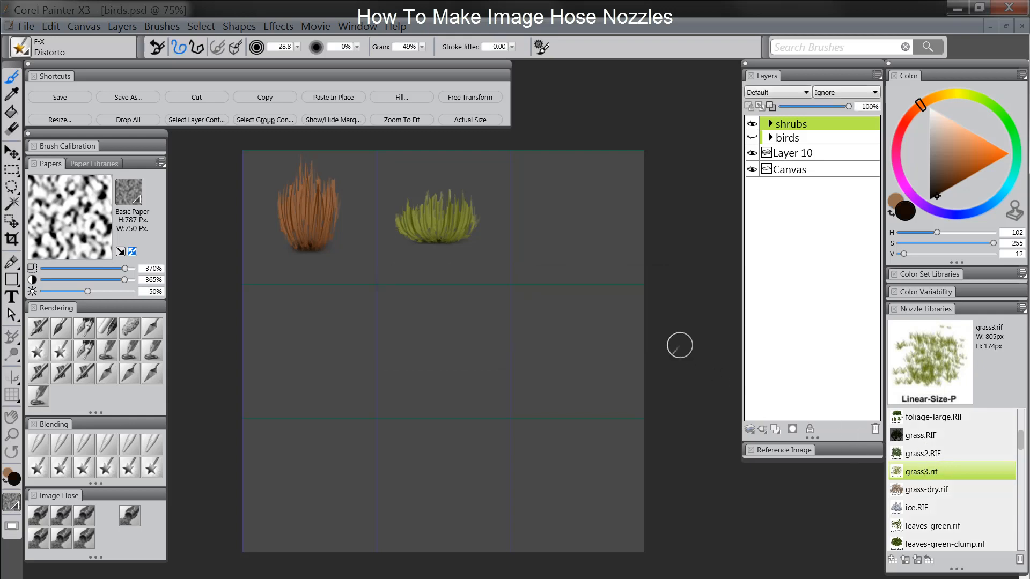
Create a new 200 x 200 pixel image at 72 pixels per inch for the nozzle thumbnail
drag(1021, 443, 995, 426)
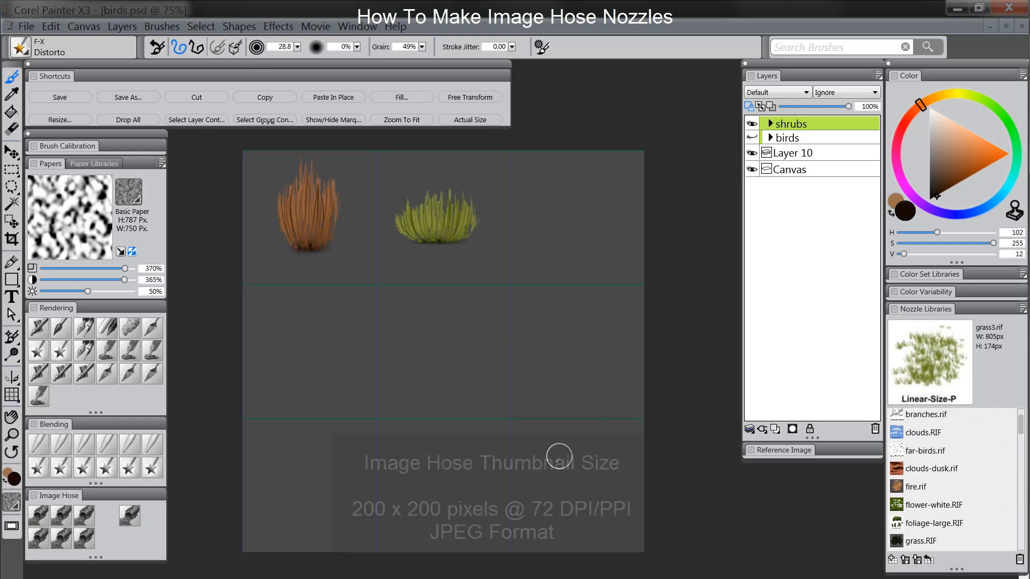
click(25, 28)
click(38, 43)
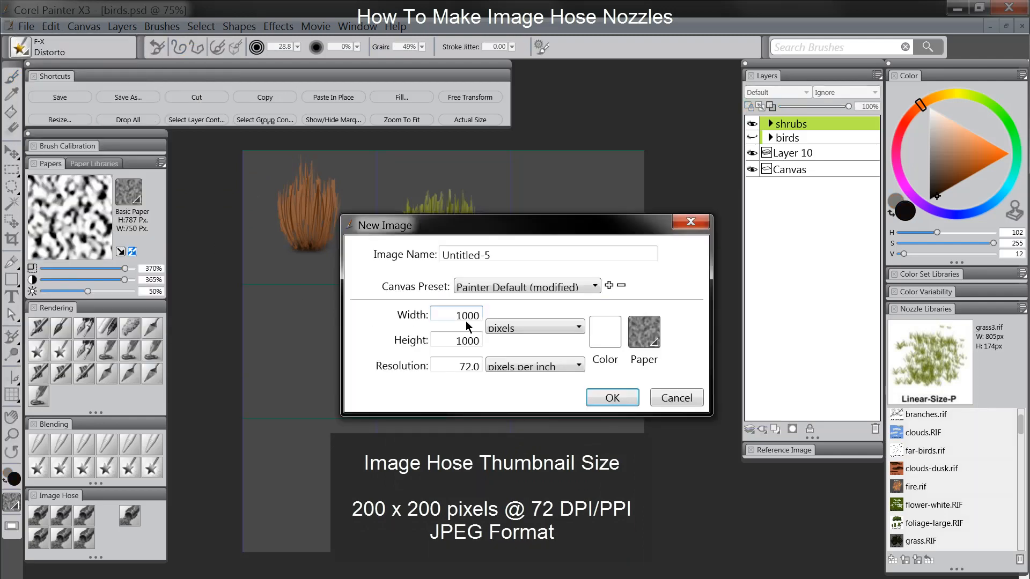
text(2)
double_click(459, 341)
text(2)
click(627, 401)
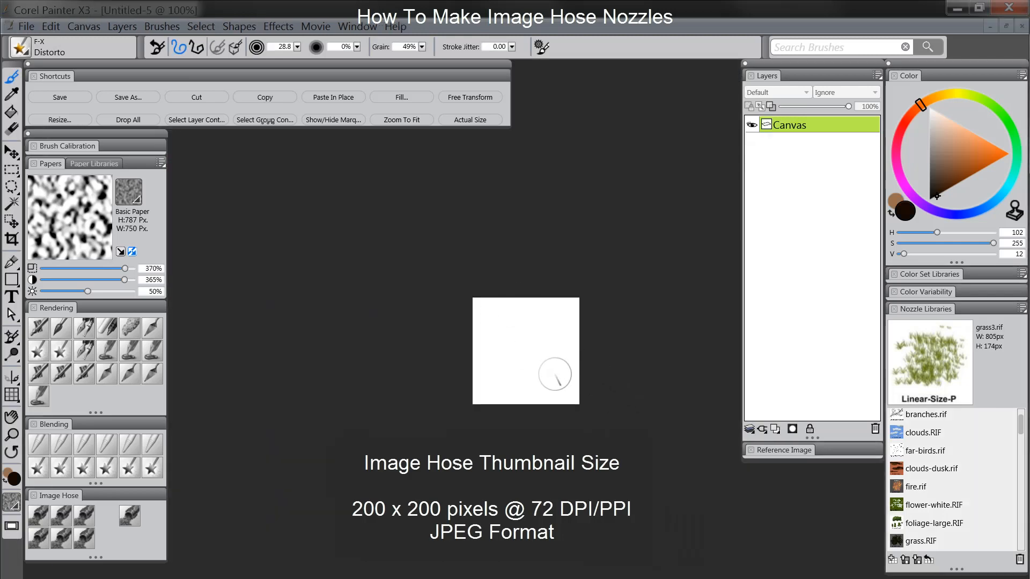
Select the clouds.RIF nozzle and examine the library view options for setting a custom nozzle icon
click(921, 434)
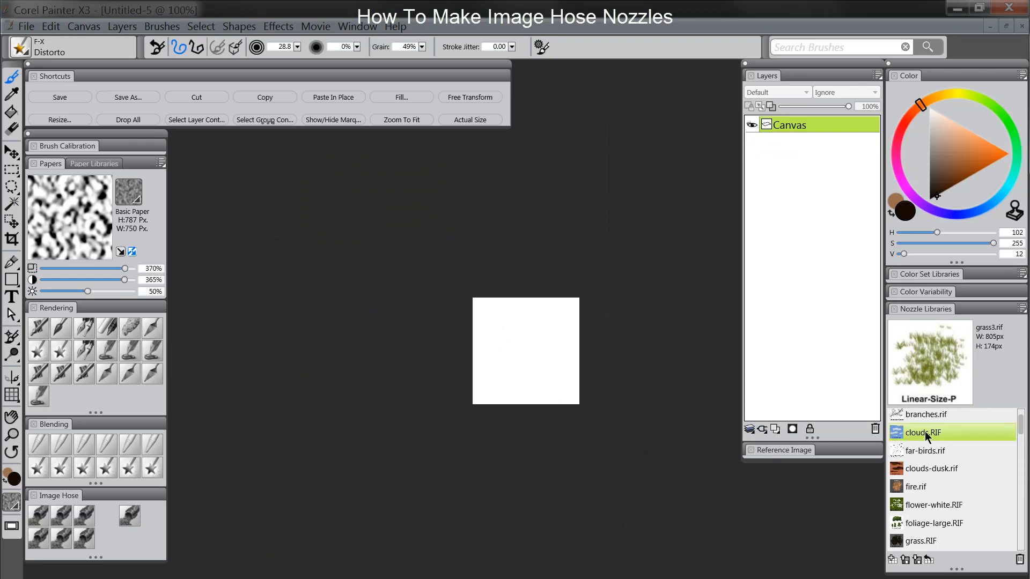
click(1021, 310)
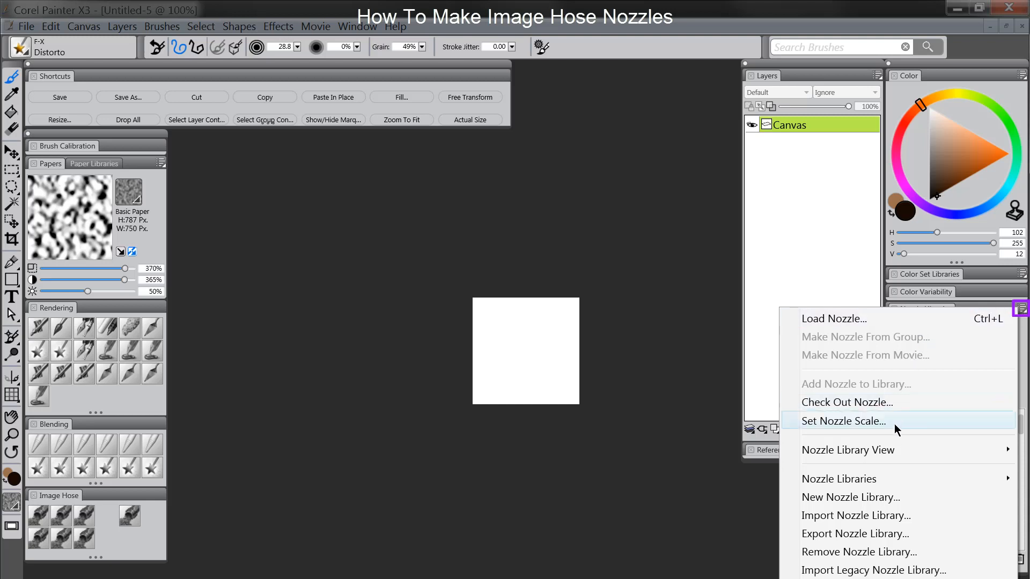
mouse_move(878, 449)
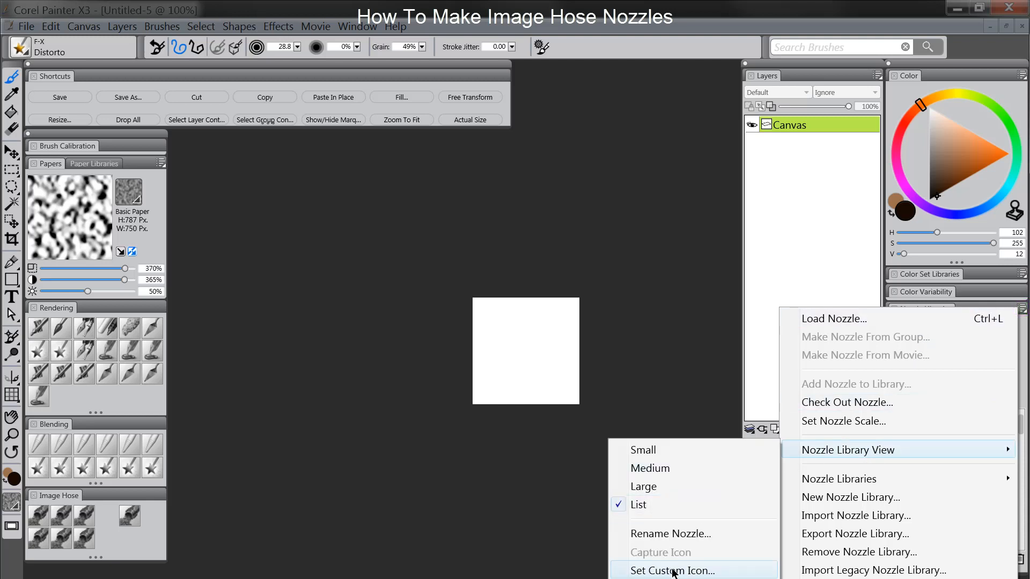
click(619, 326)
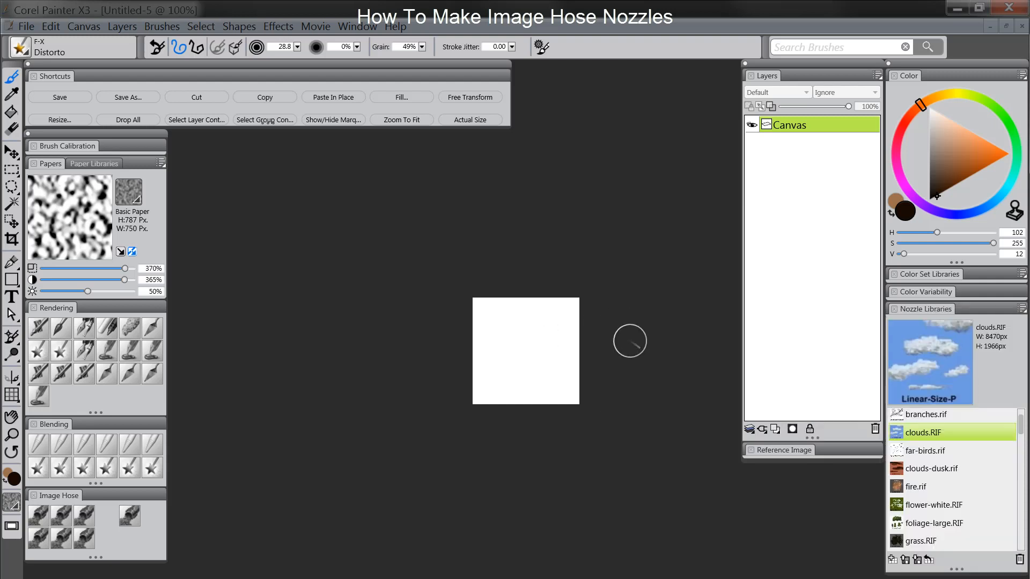